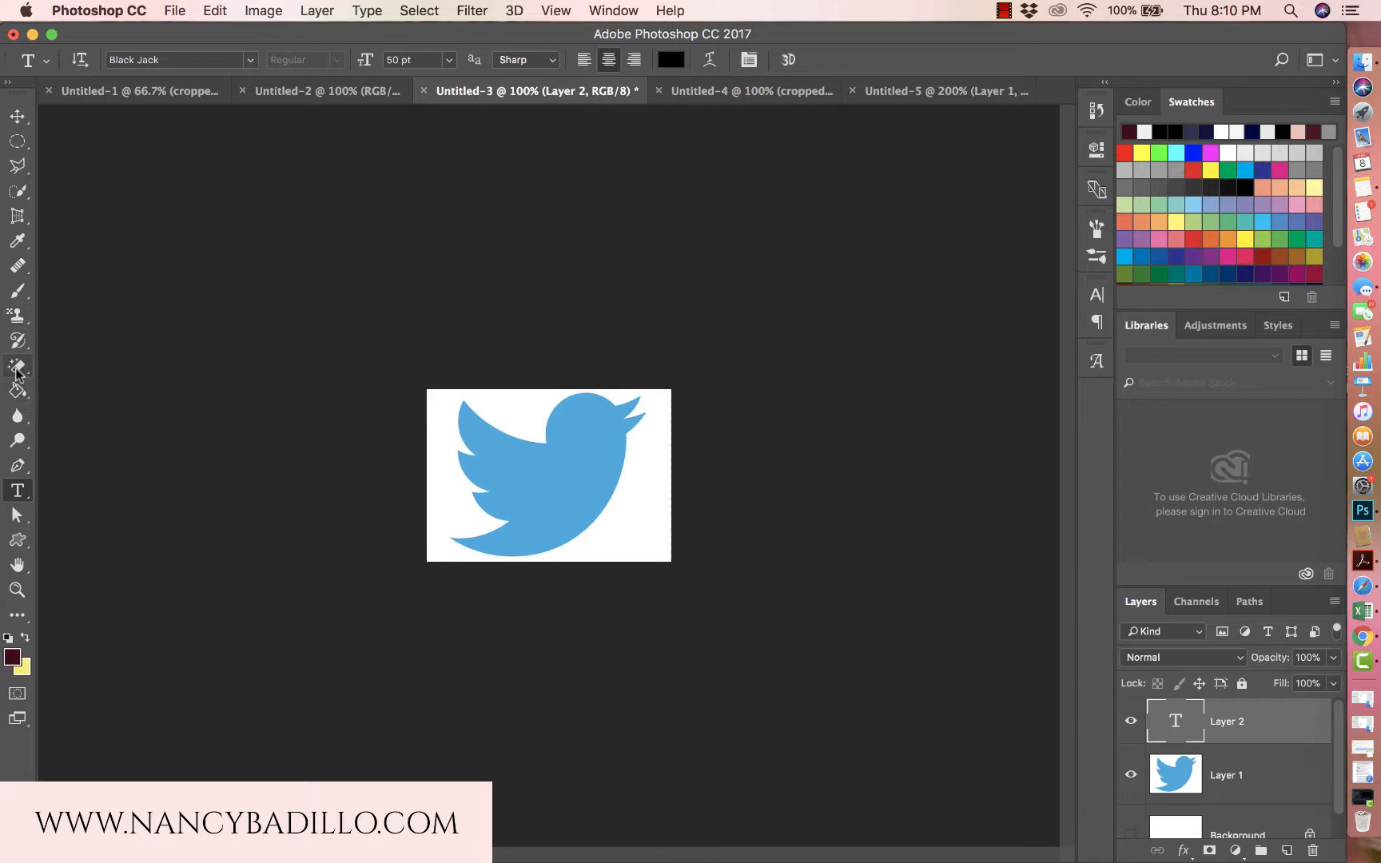
Erase the white background around the Twitter bird on Layer 1 with the Magic Eraser Tool.
left_click(15, 368)
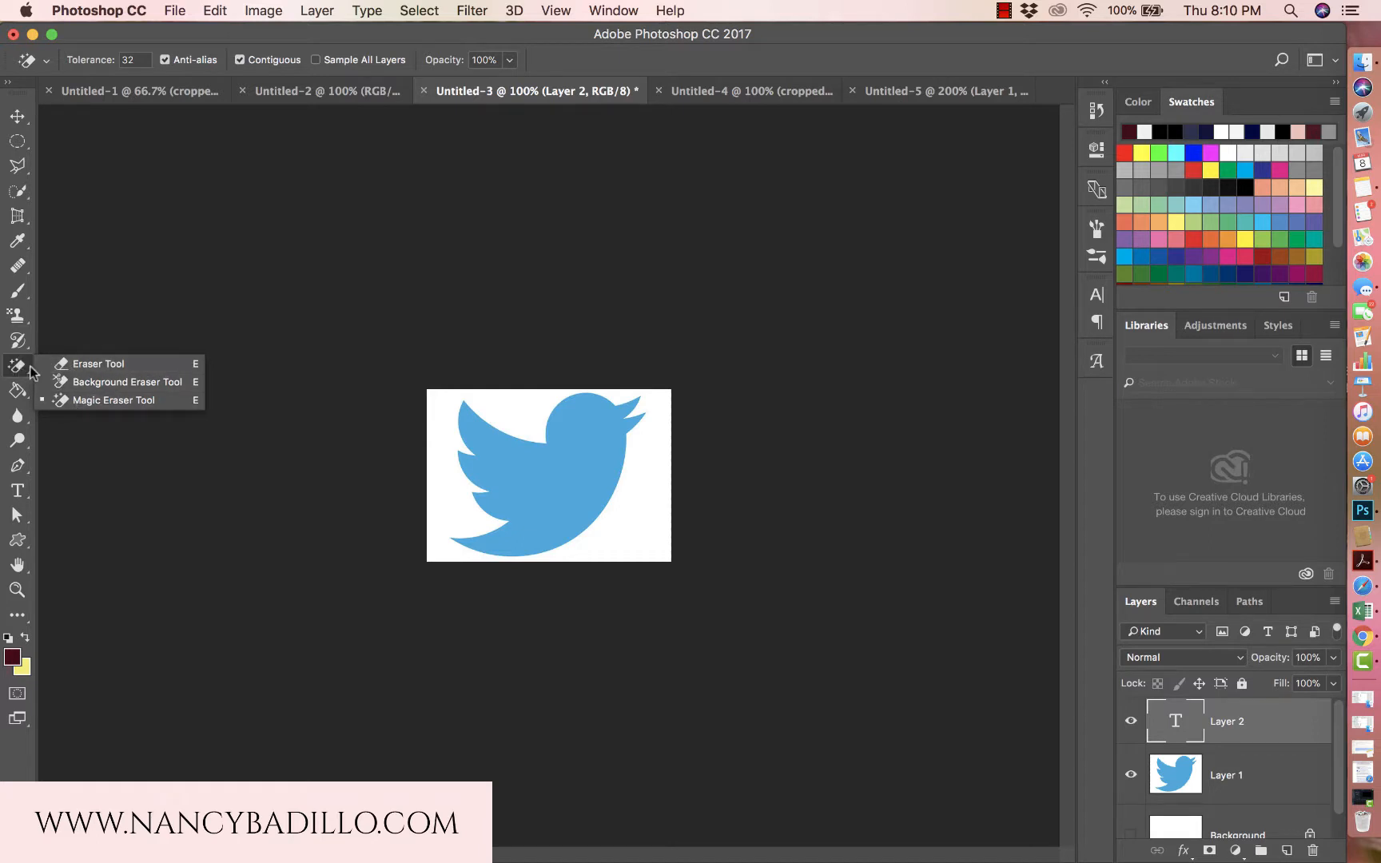
left_click(127, 400)
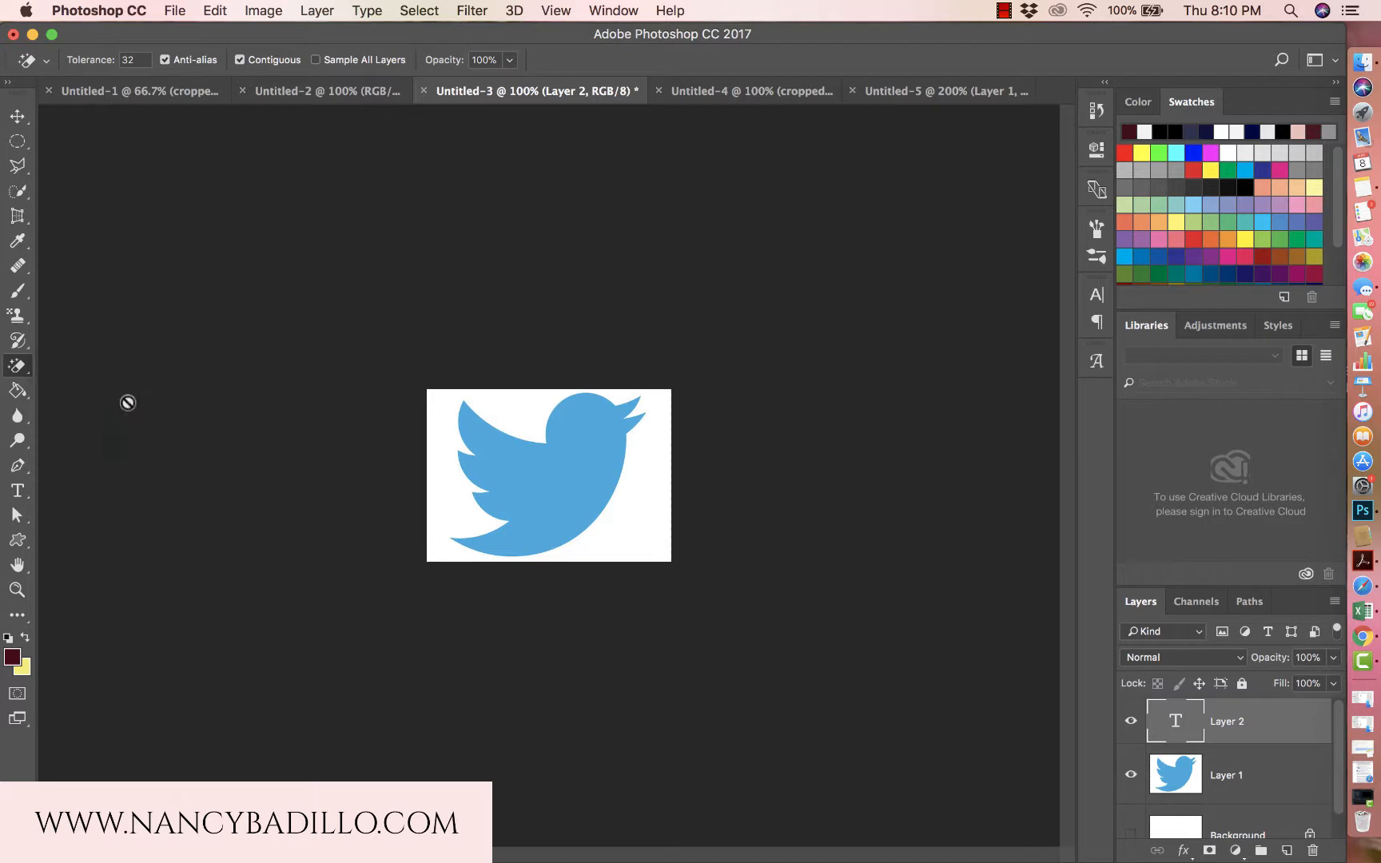
left_click(1278, 777)
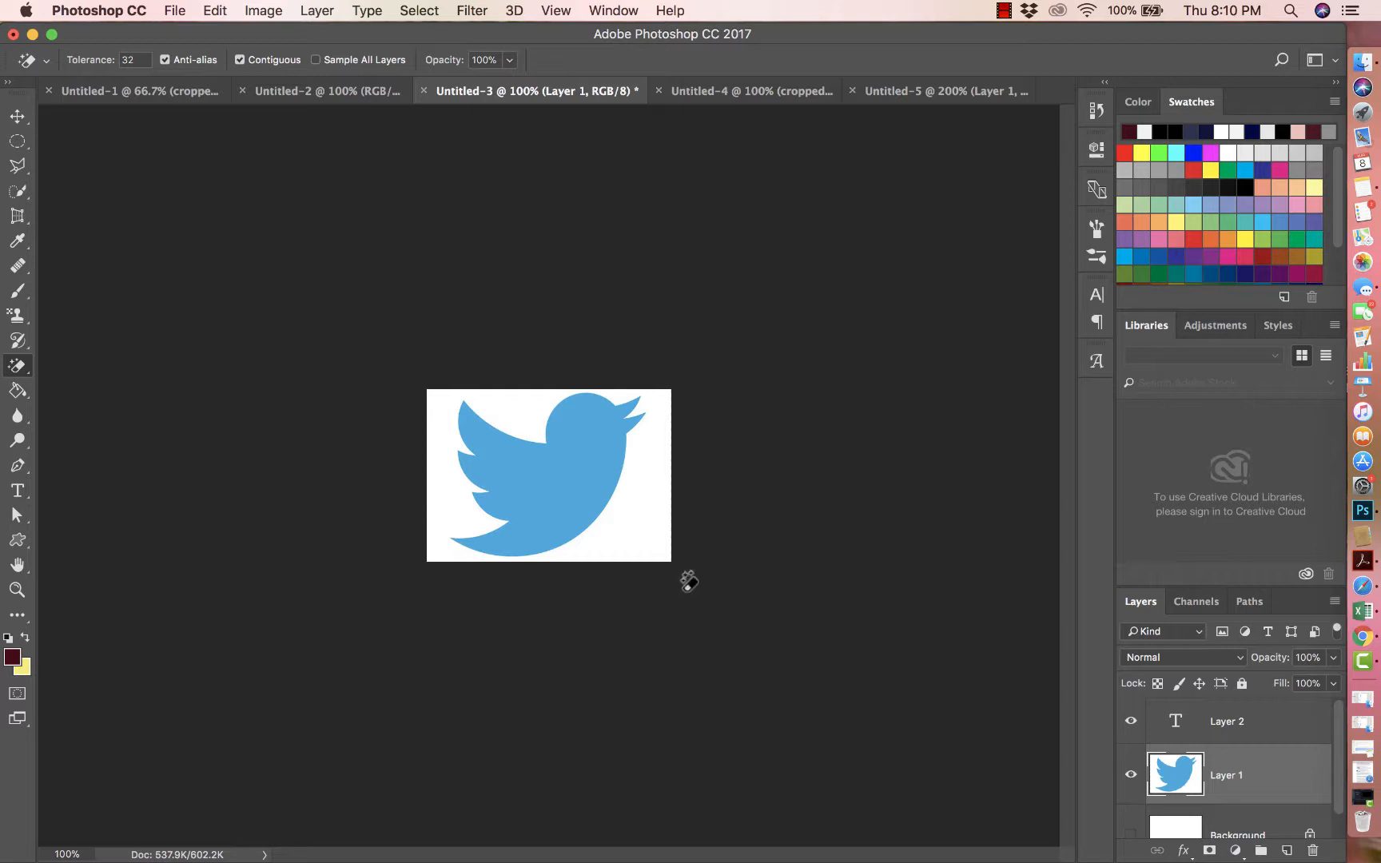
left_click(644, 511)
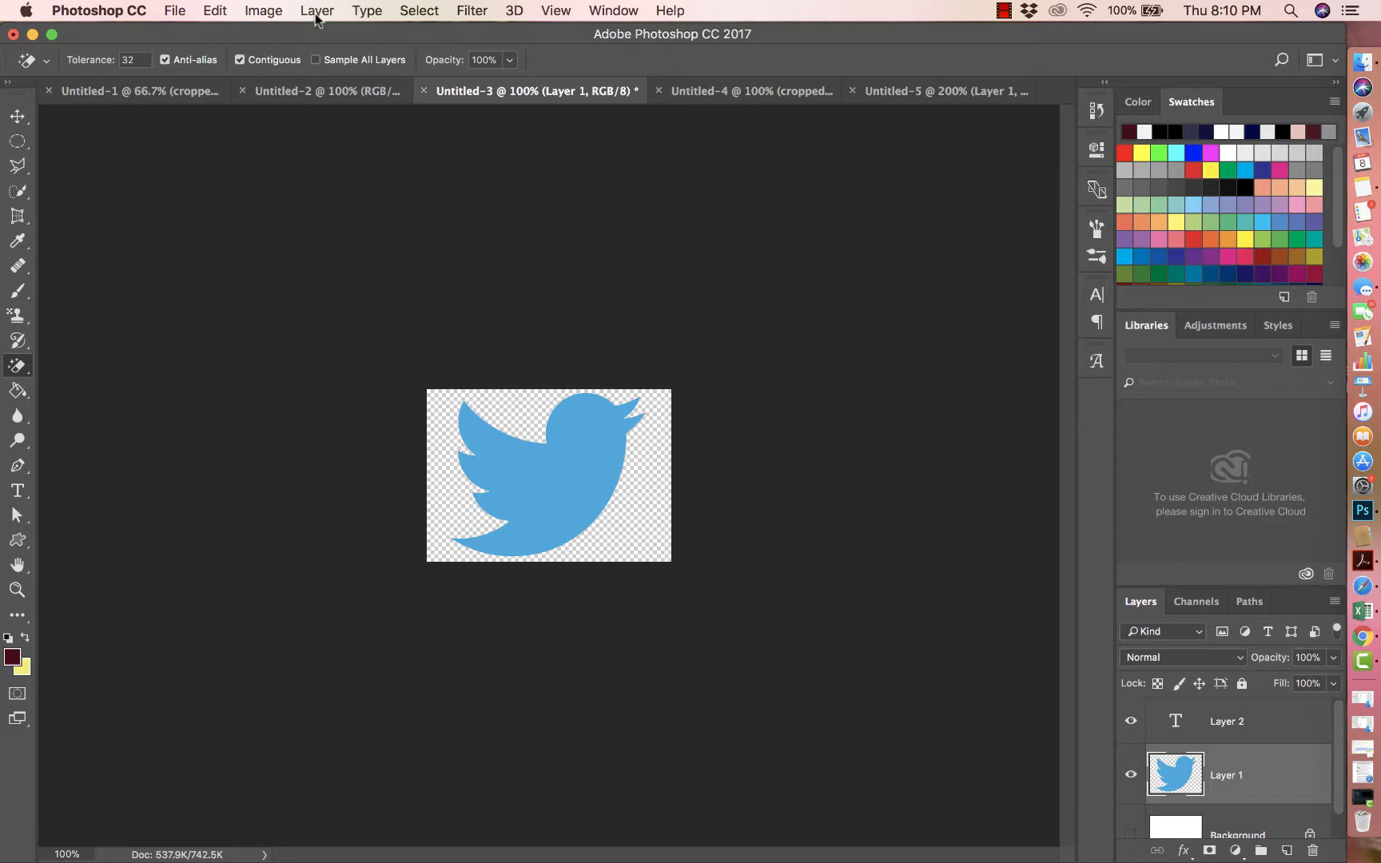
Save the transparent bird image to the Desktop as a PNG named Twitter, with Smallest / Slow compression and no interlacing.
left_click(263, 10)
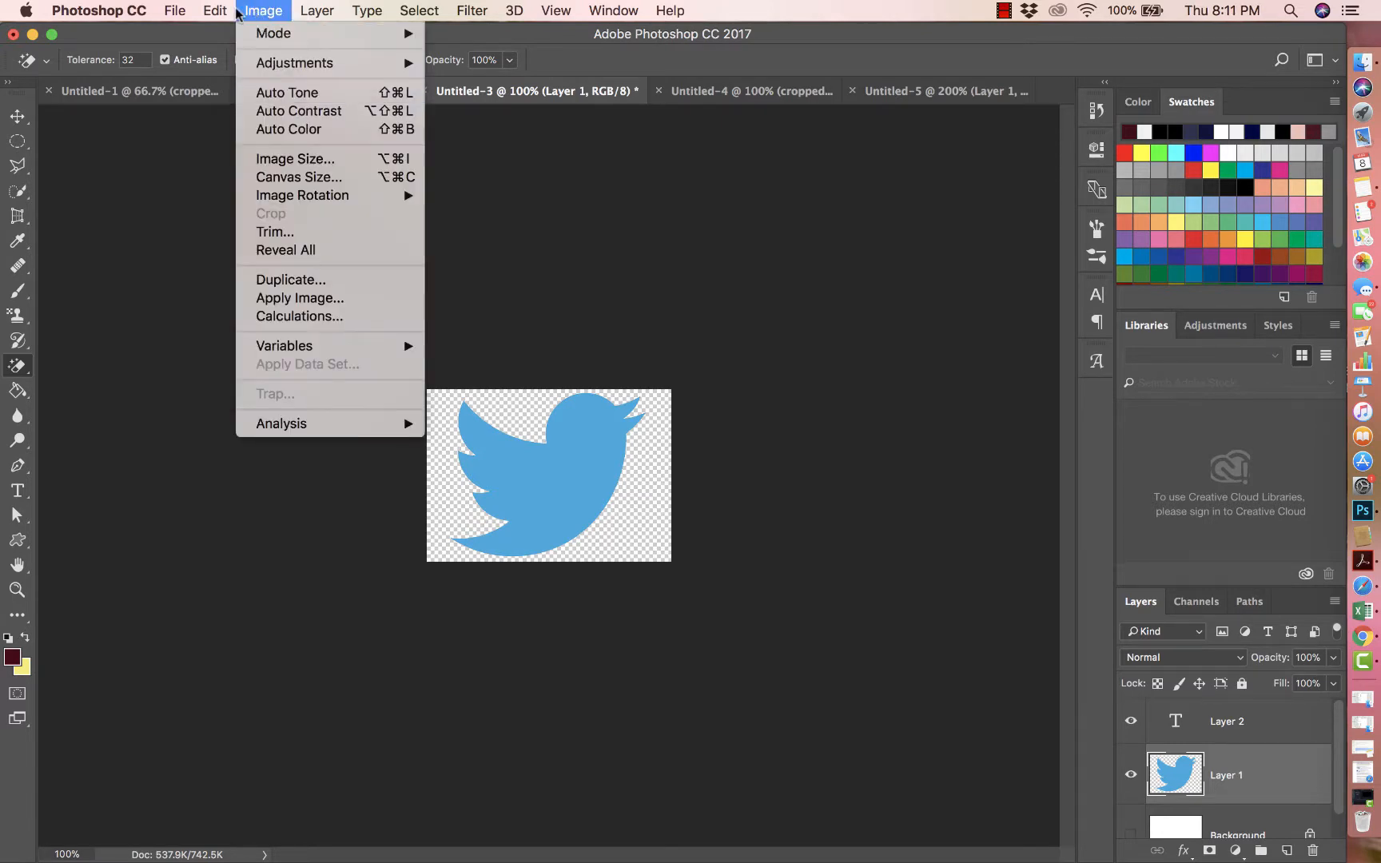
mouse_move(173, 9)
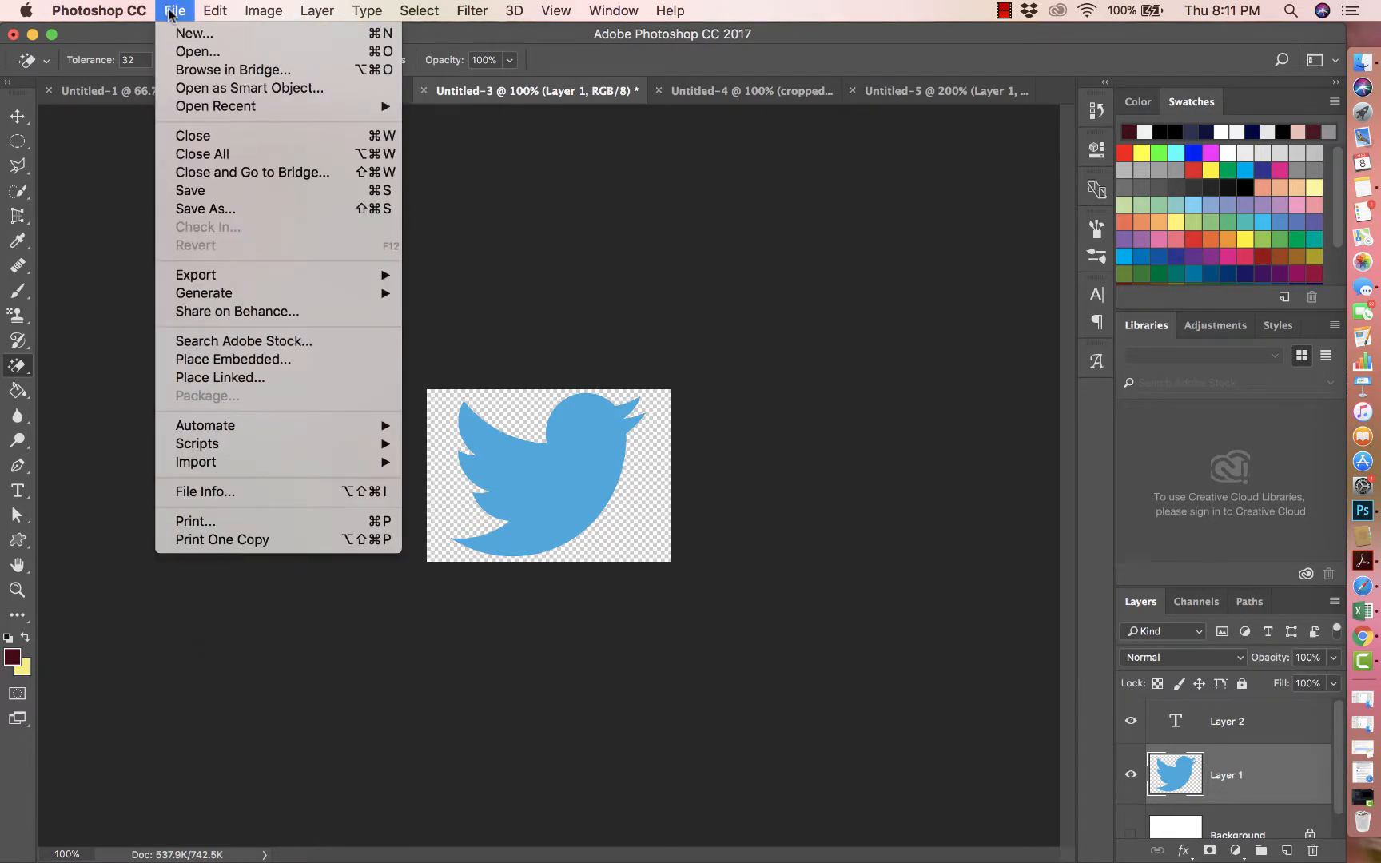
left_click(204, 208)
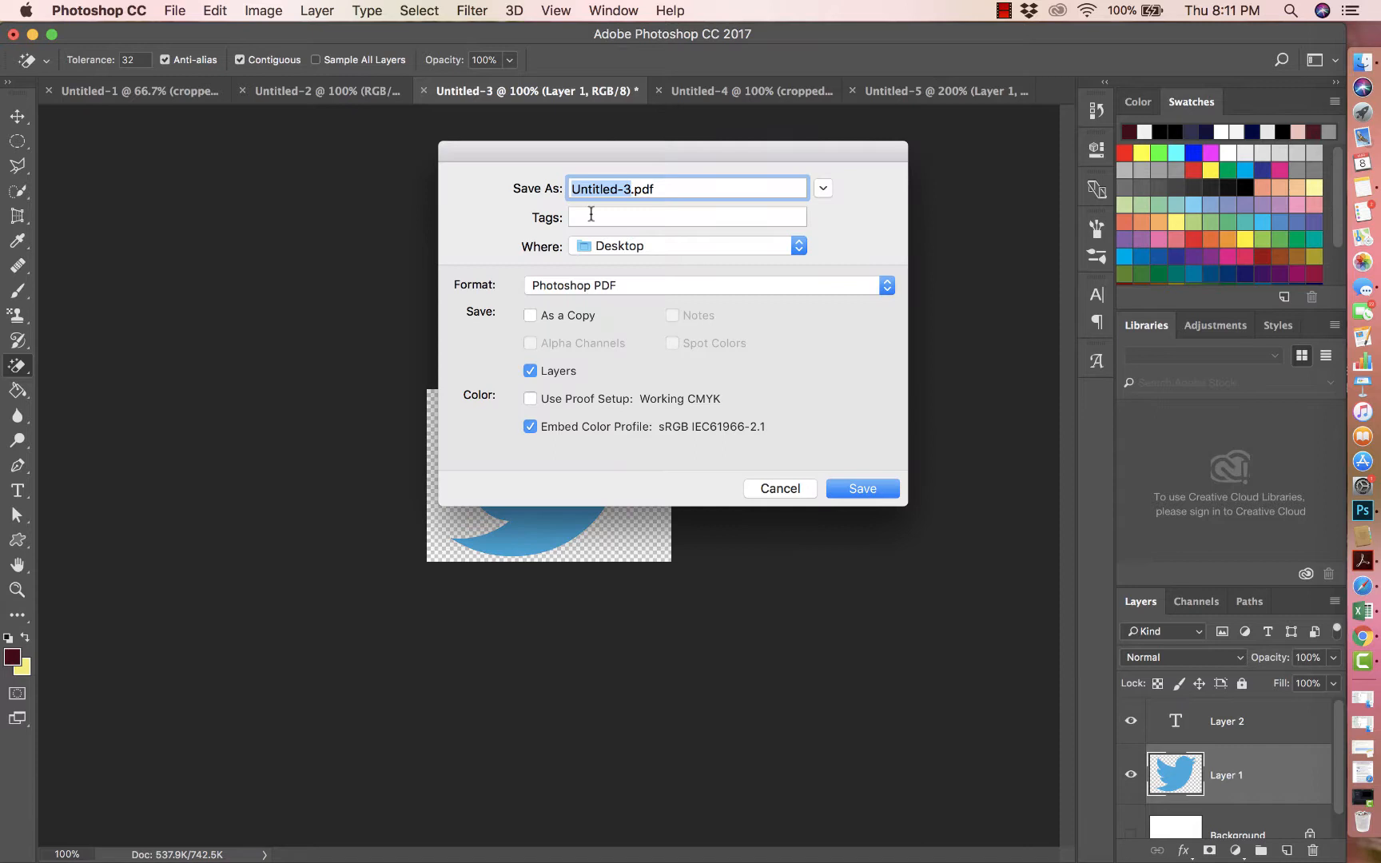
left_click(662, 189)
key("super+a")
type("Twitter")
left_click(627, 285)
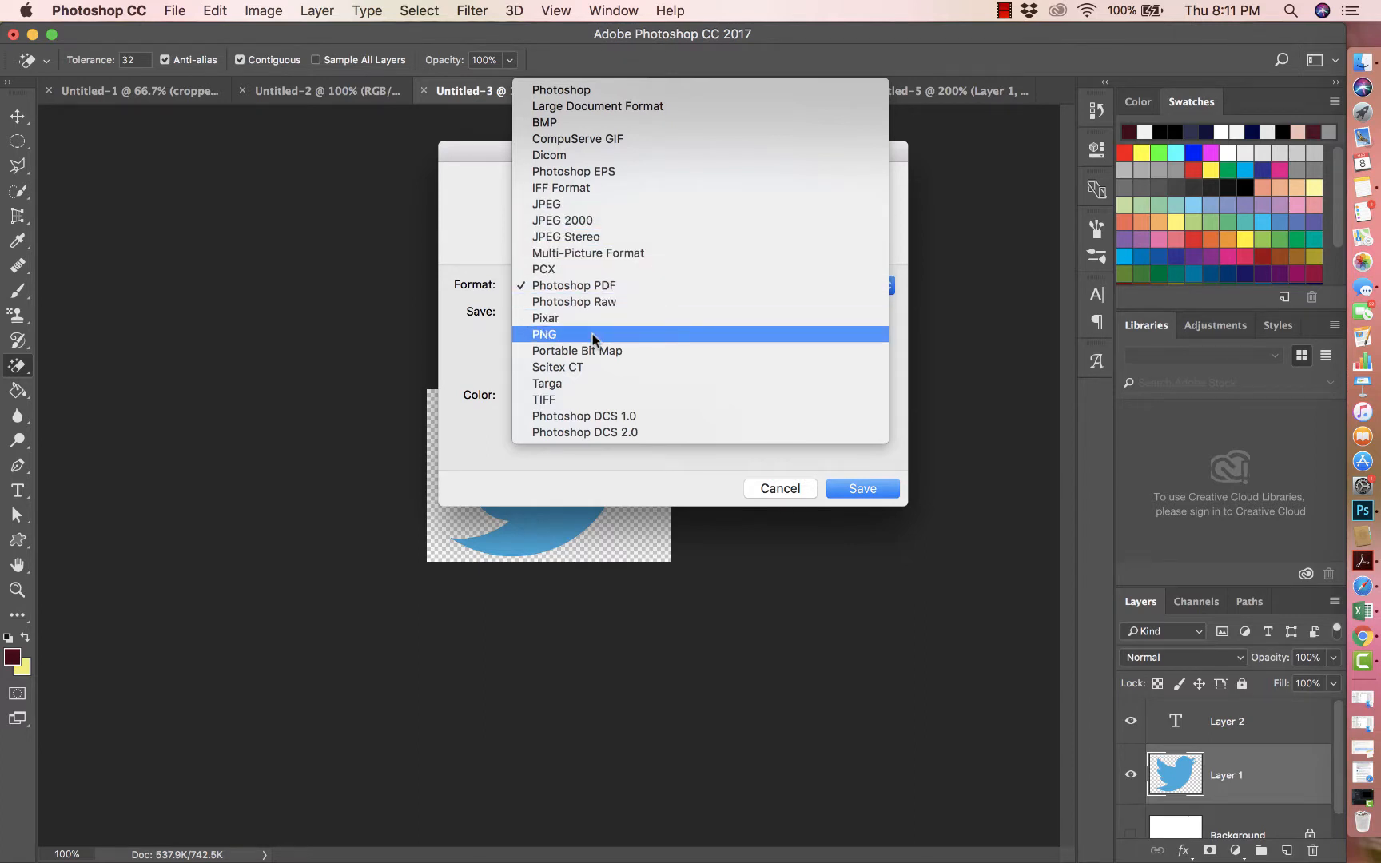
left_click(536, 338)
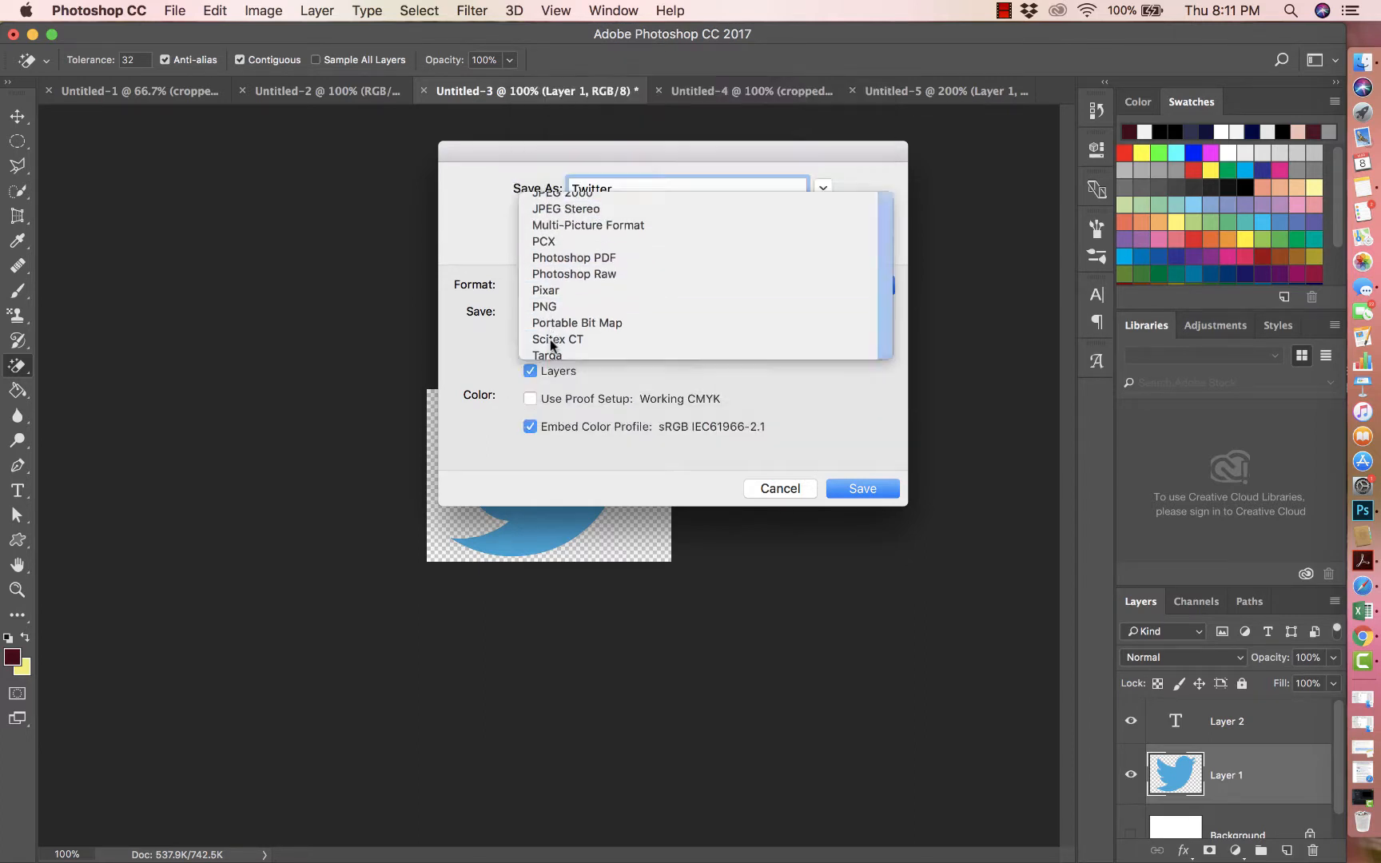
left_click(866, 489)
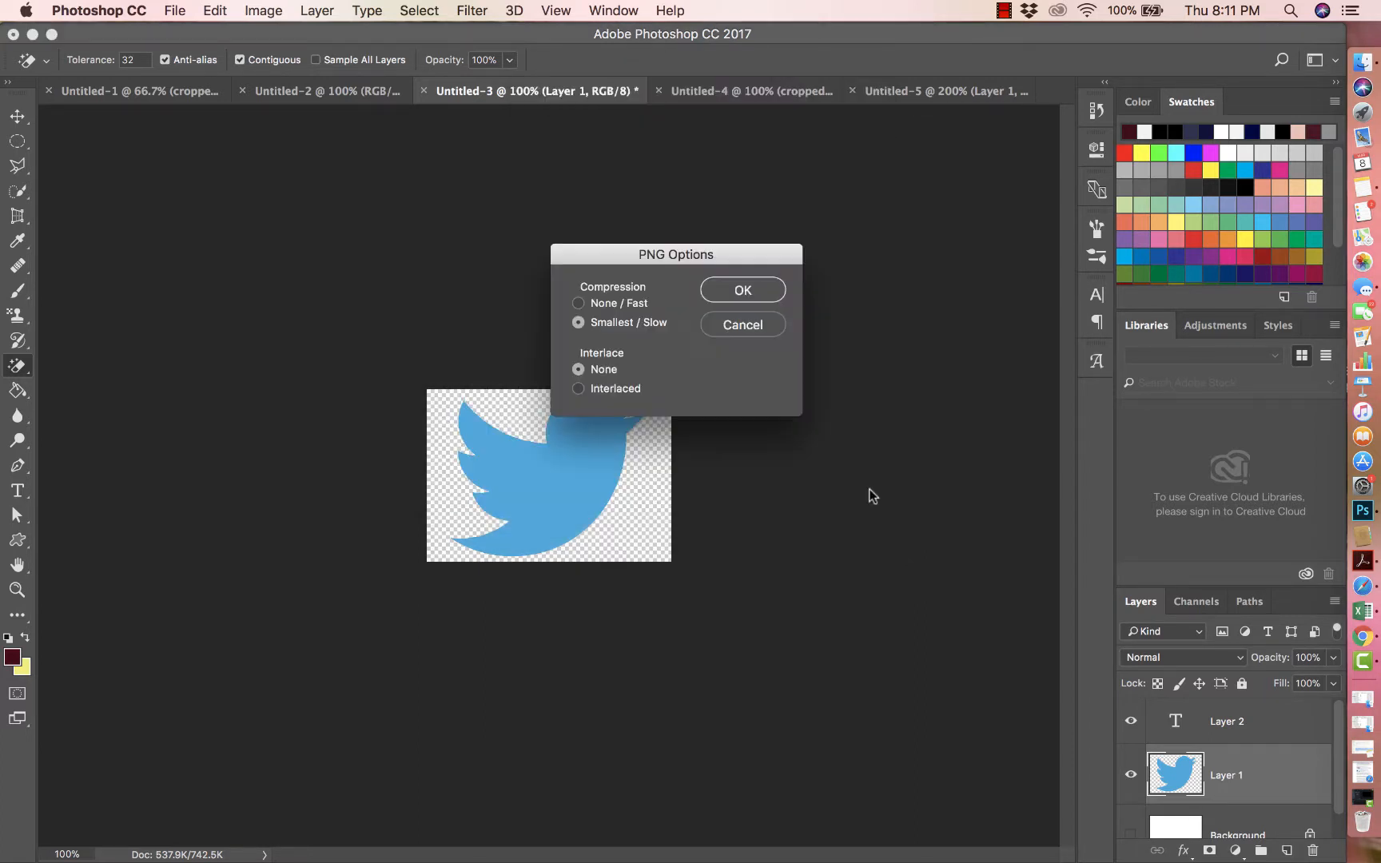
left_click(768, 283)
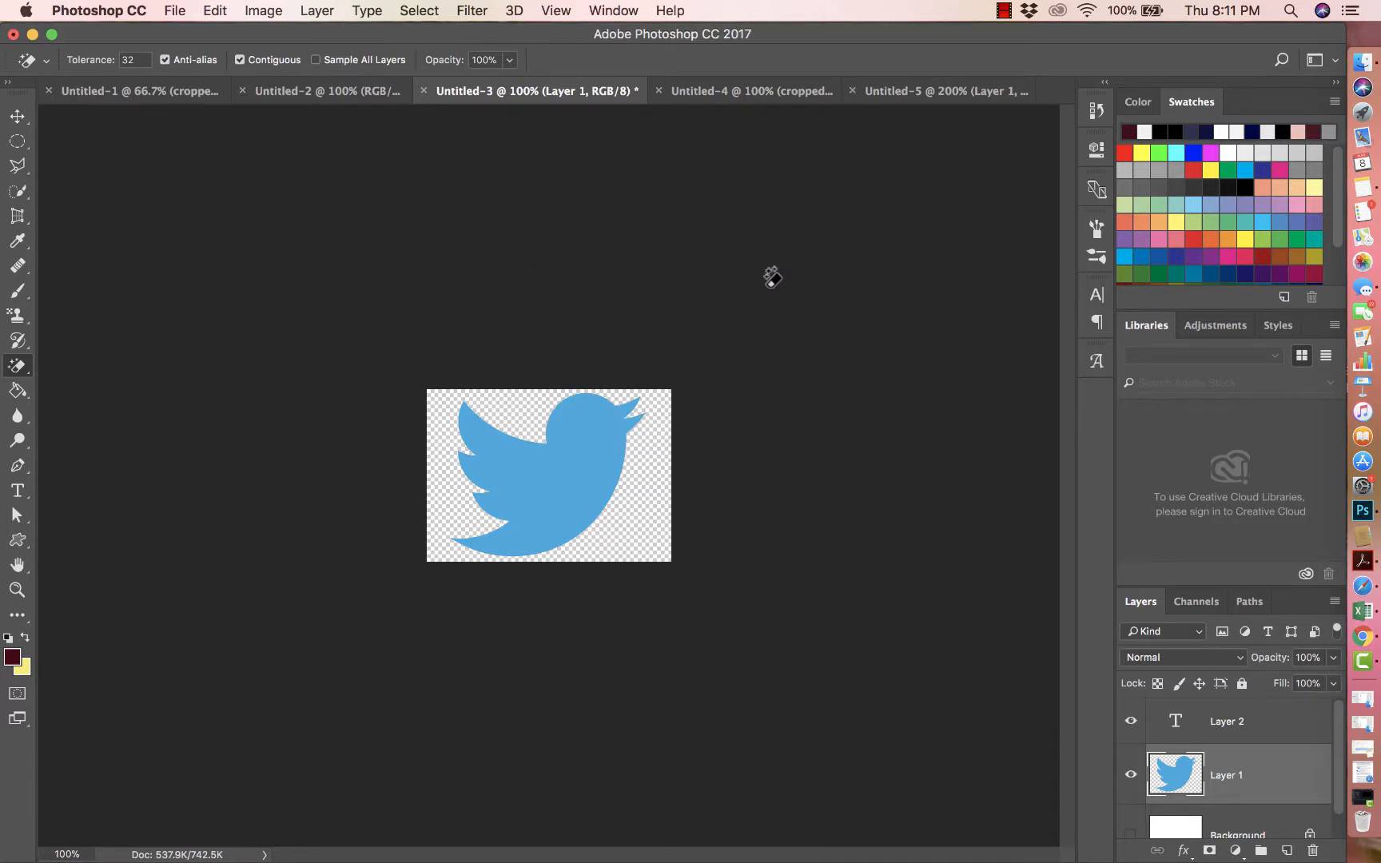
In the Untitled-4 portrait document, set up the regular Eraser Tool with a 33 px Hard Round brush.
left_click(714, 95)
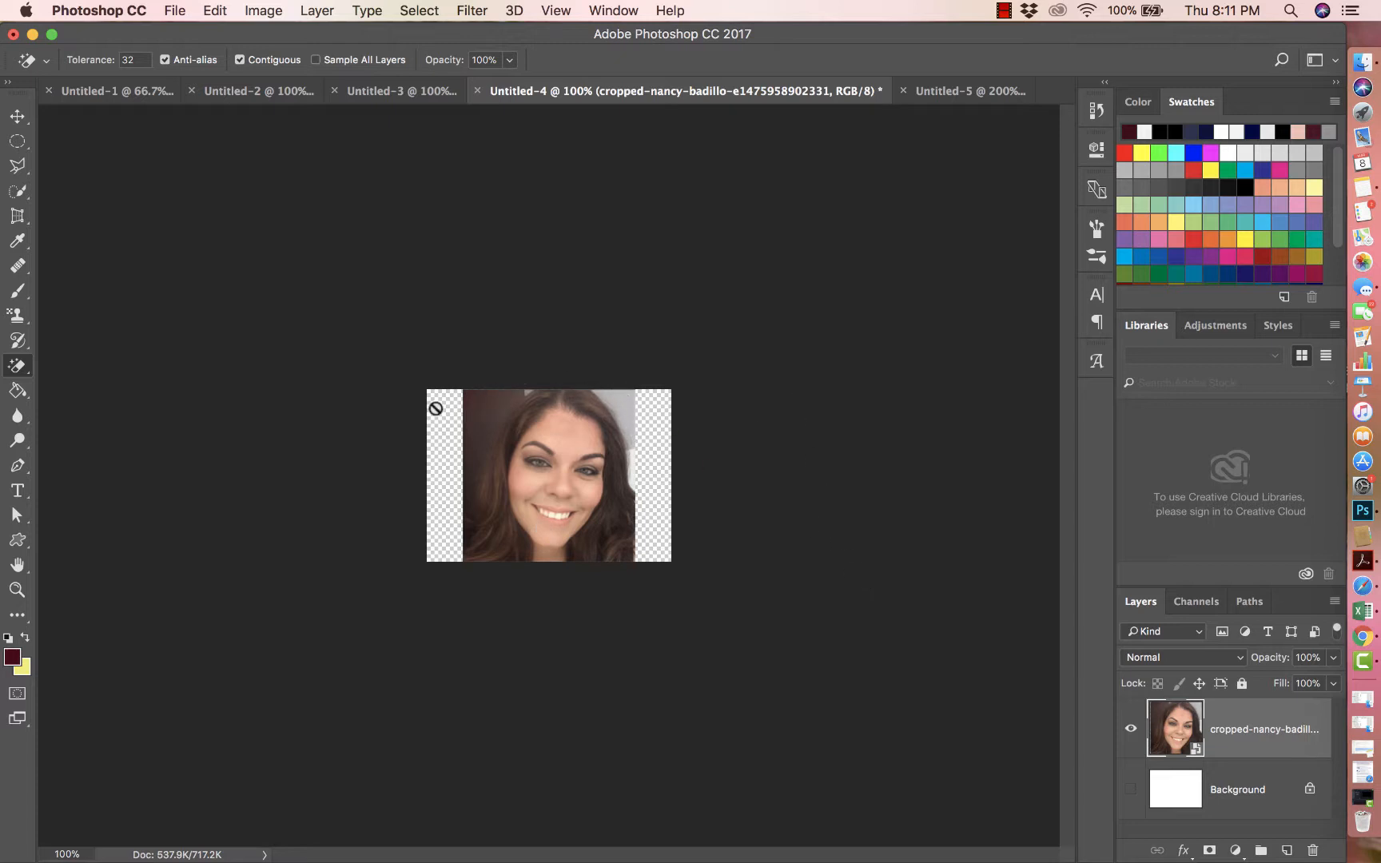
right_click(17, 367)
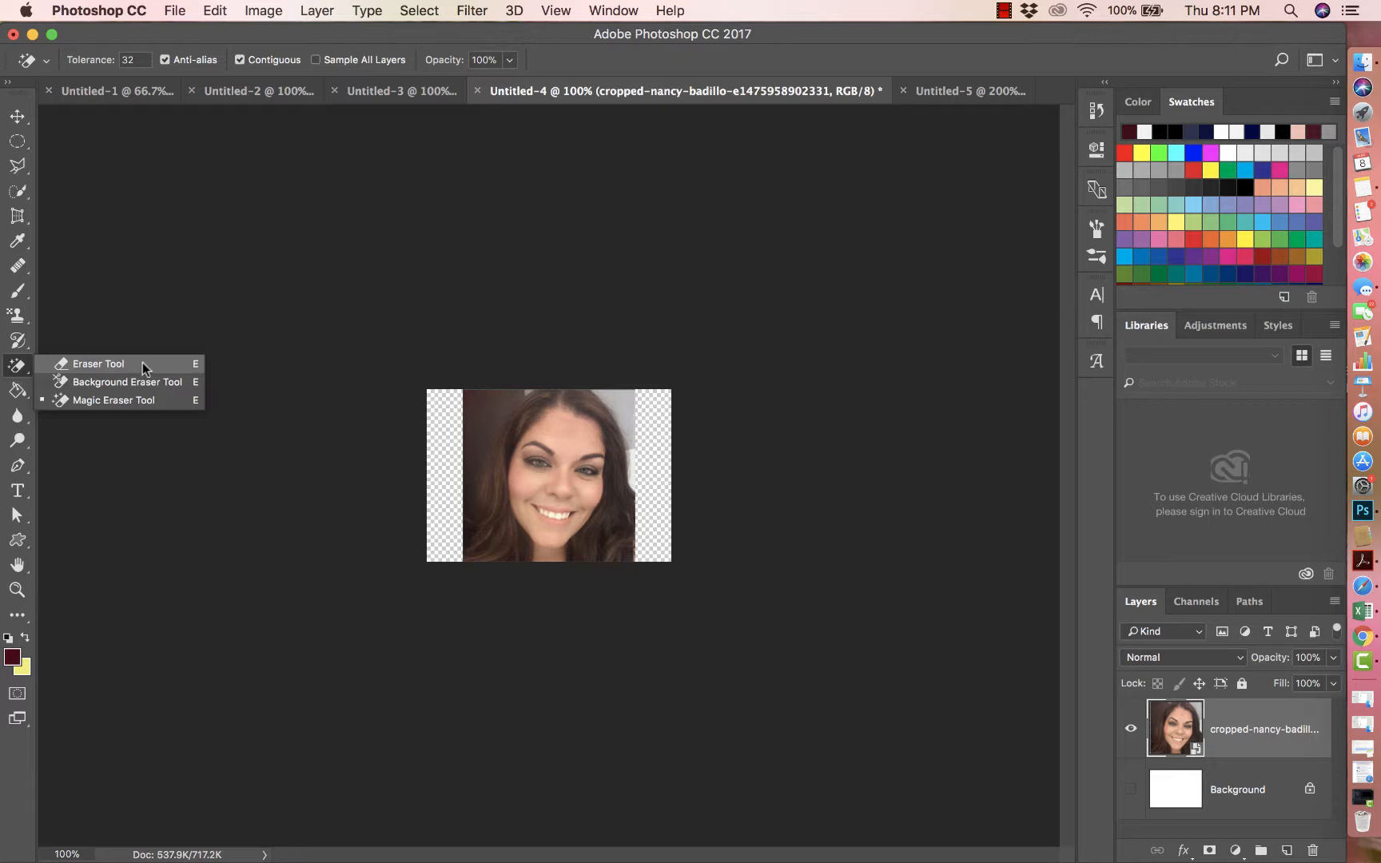
left_click(100, 367)
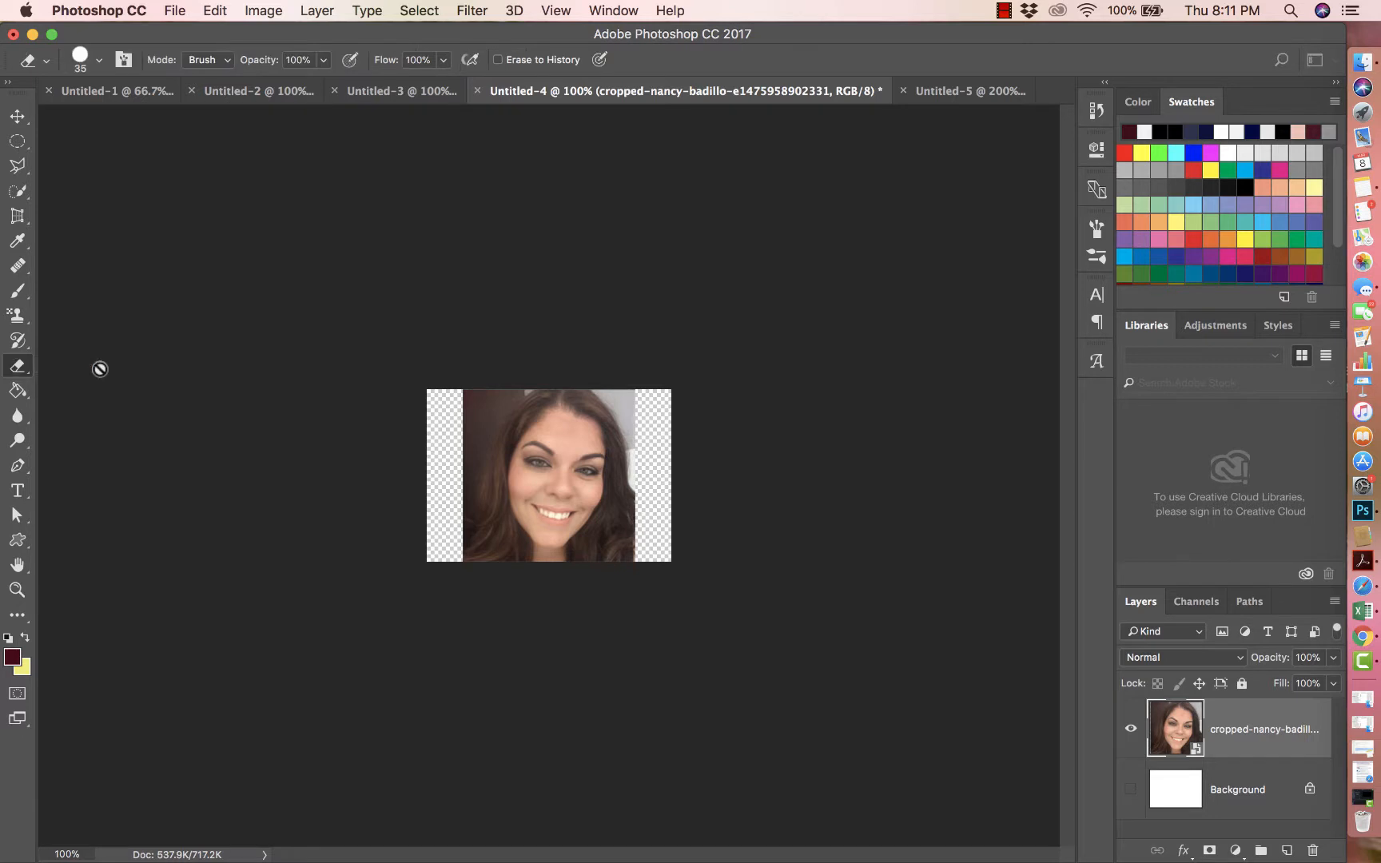
left_click(97, 62)
mouse_move(122, 120)
left_mouse_down()
mouse_move(177, 118)
mouse_move(112, 118)
mouse_move(127, 115)
left_mouse_up()
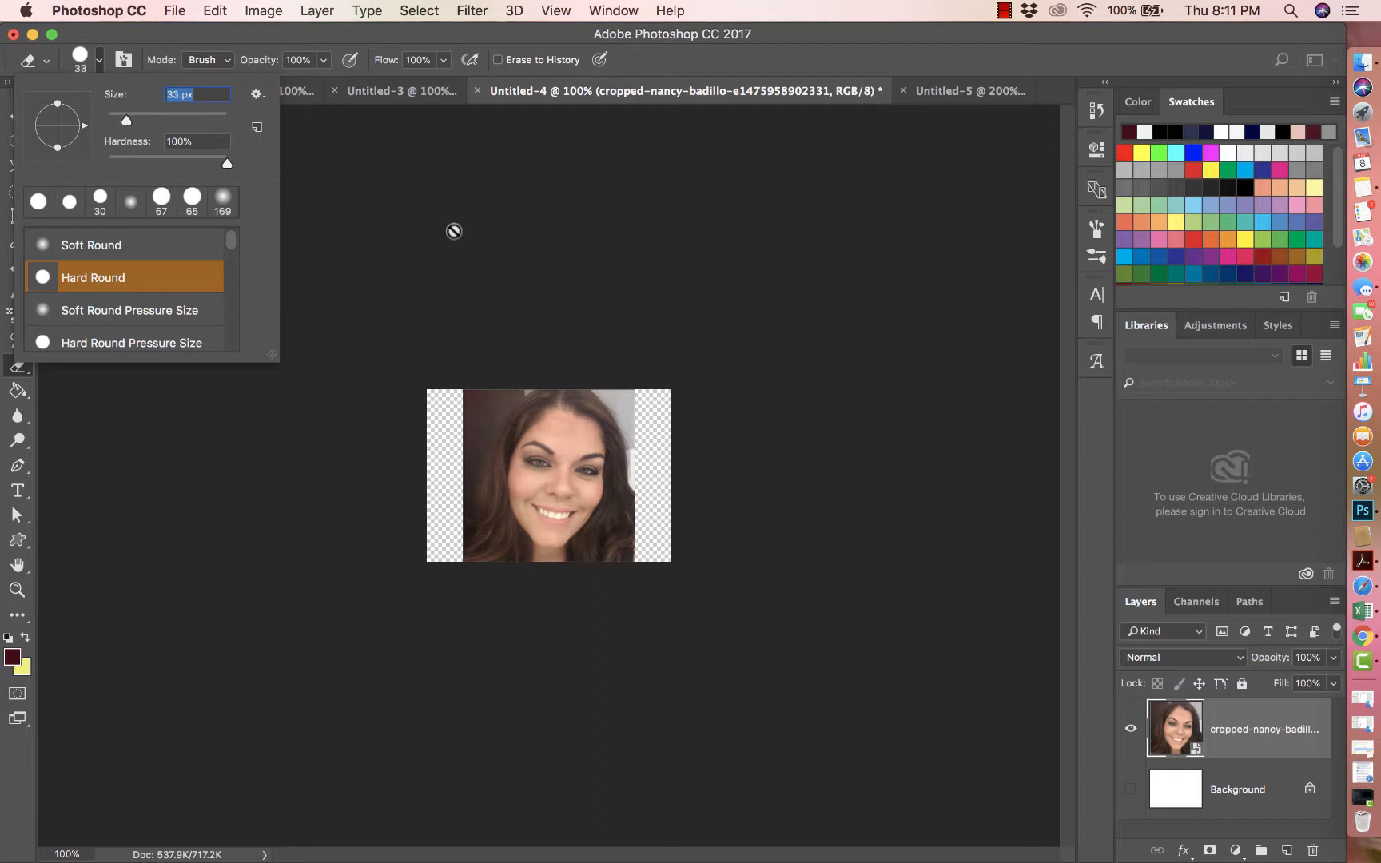
Rasterize the portrait layer and erase the background on both sides of the woman, following the outline of her hair.
key("super+equal")
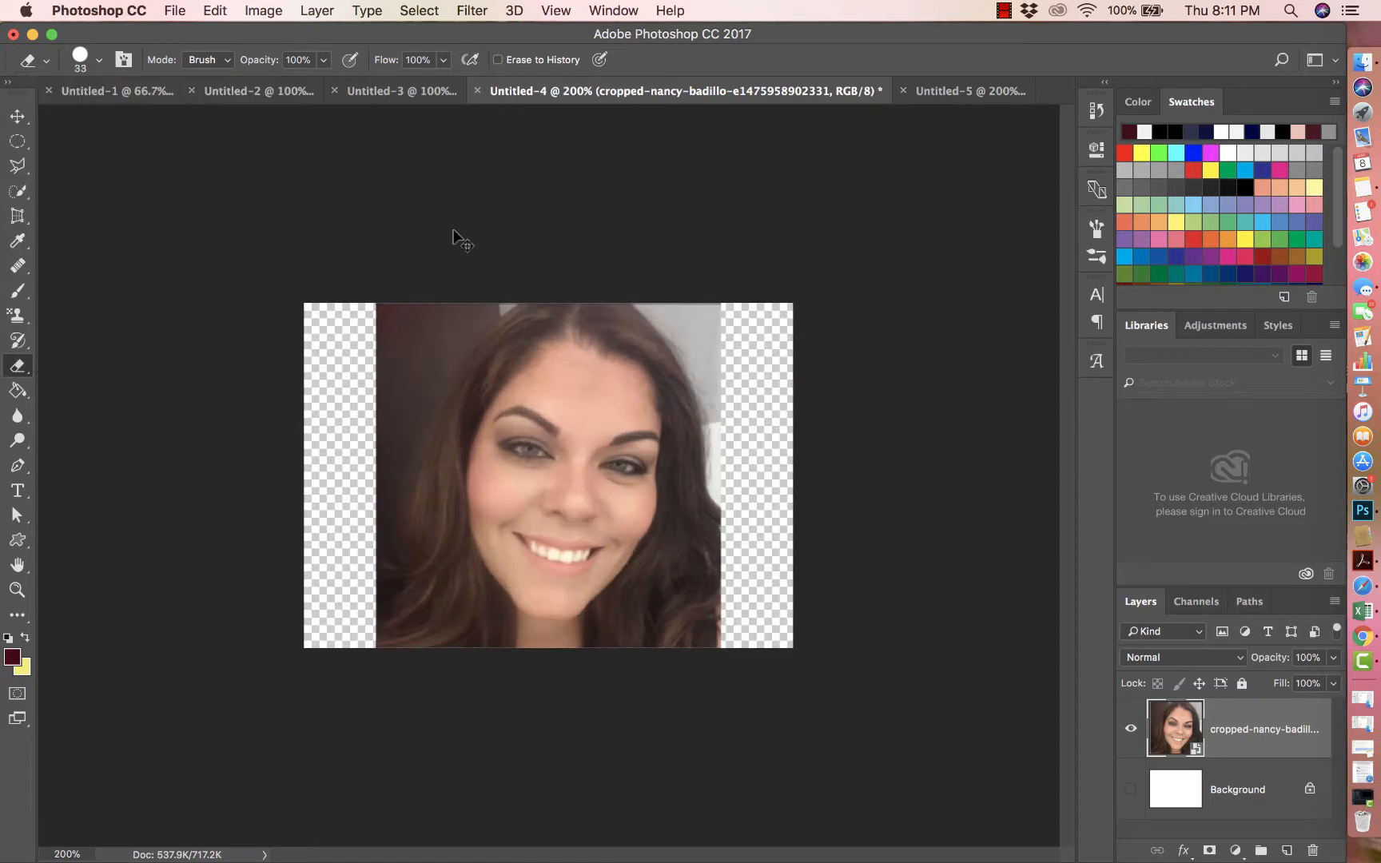
key("super+equal")
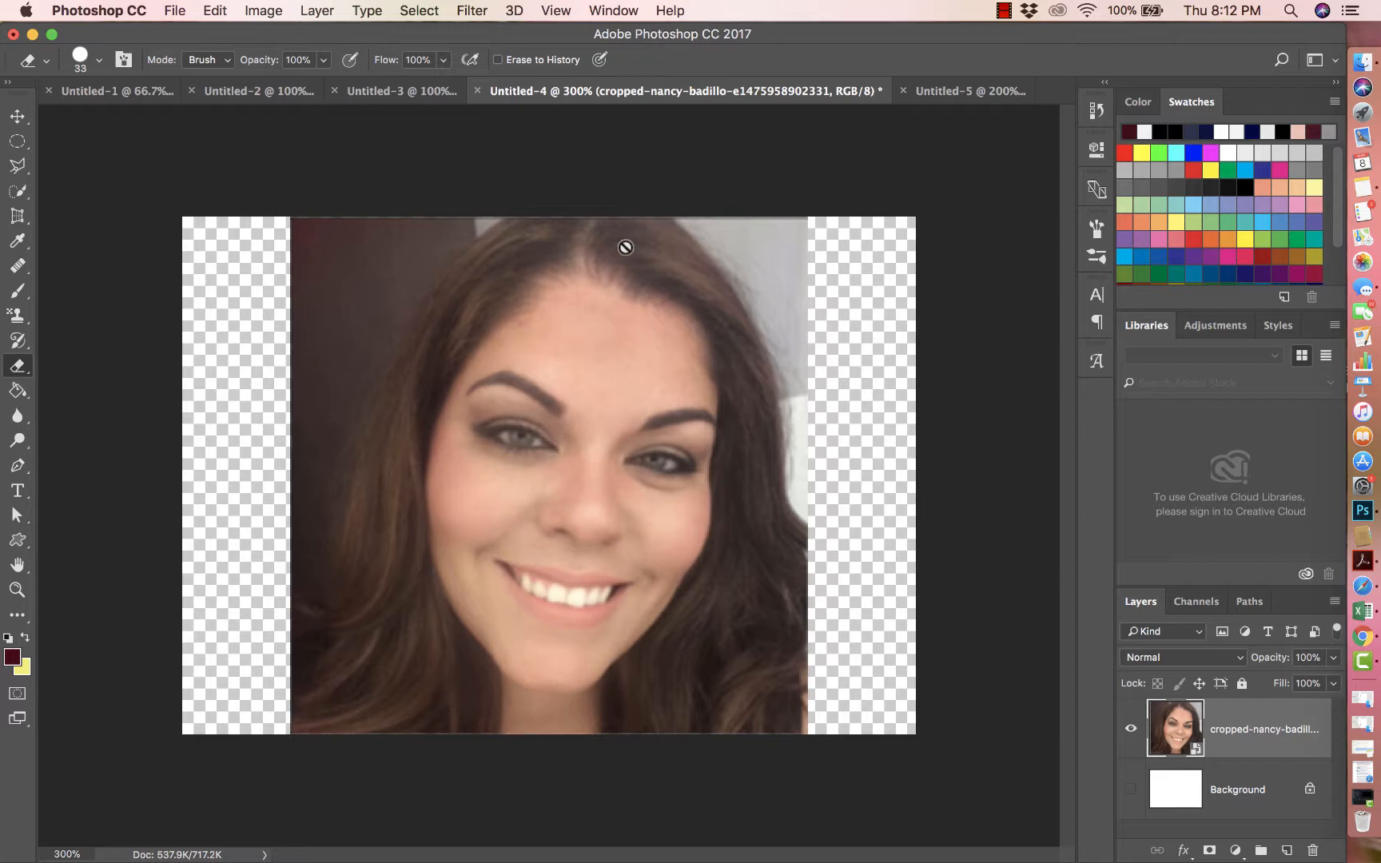
left_click(332, 305)
left_click(837, 313)
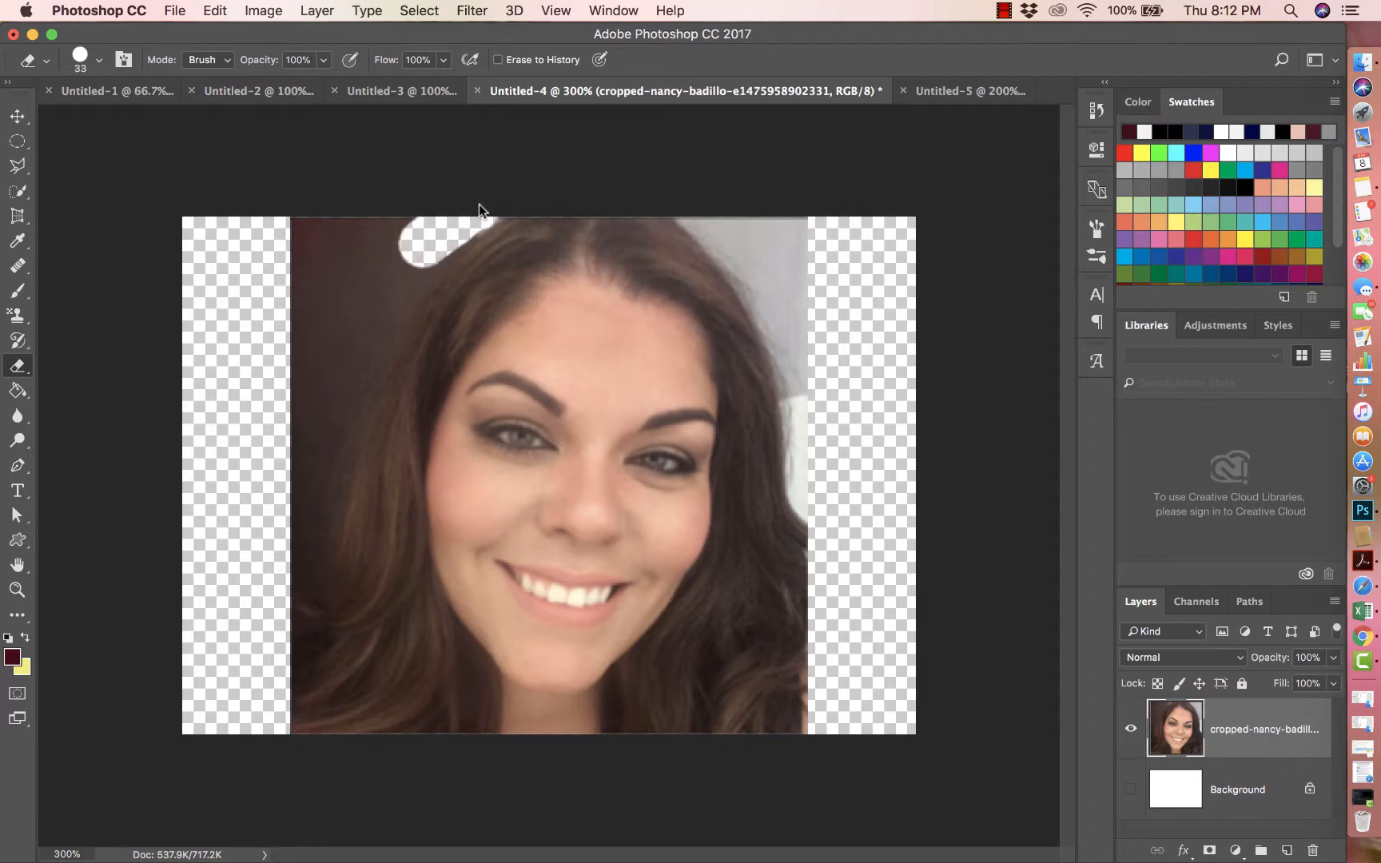
left_click_drag(440, 233, 378, 312)
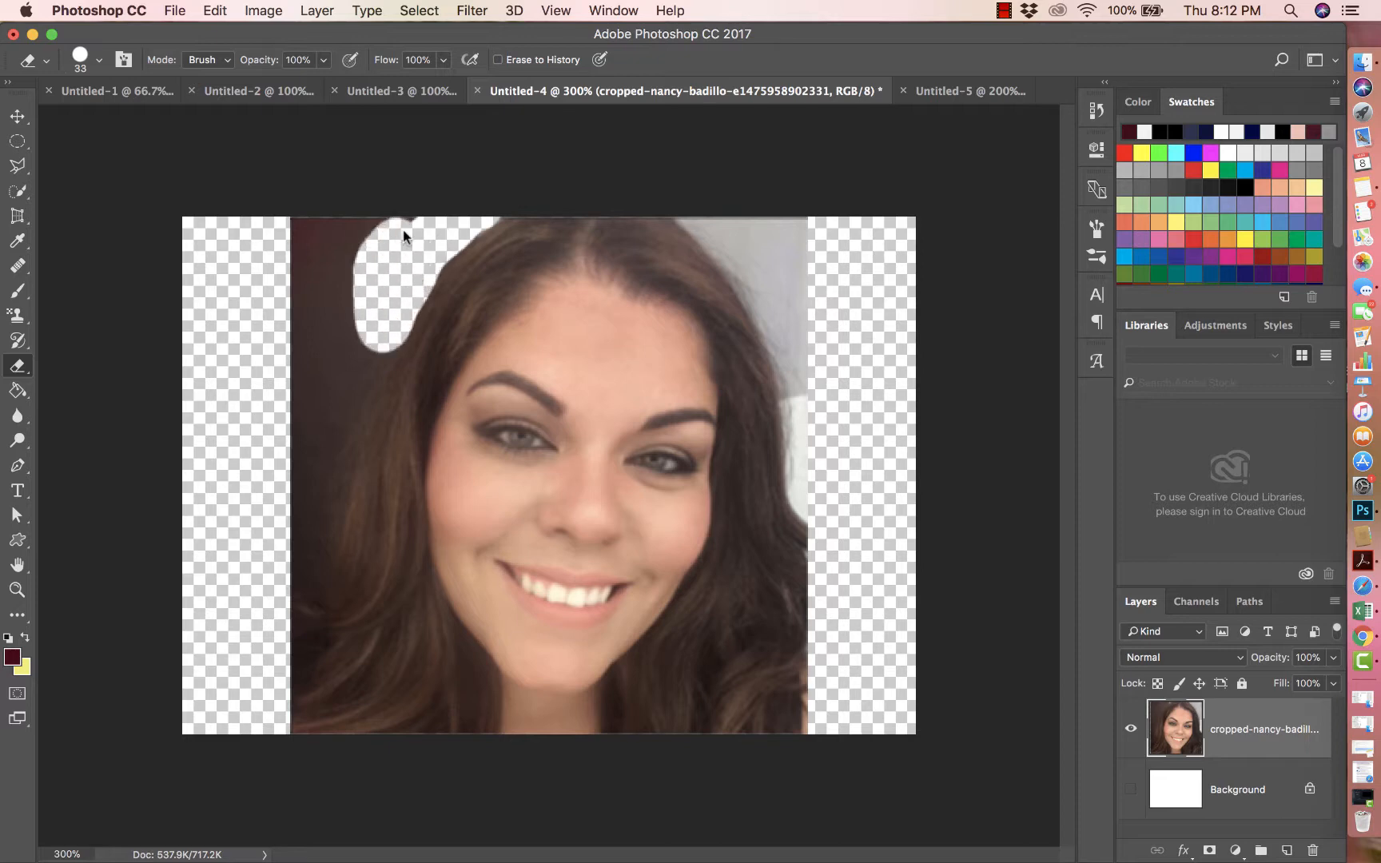
mouse_move(354, 234)
left_mouse_down()
mouse_move(345, 265)
mouse_move(312, 221)
mouse_move(301, 236)
mouse_move(298, 359)
mouse_move(342, 287)
mouse_move(321, 360)
left_mouse_up()
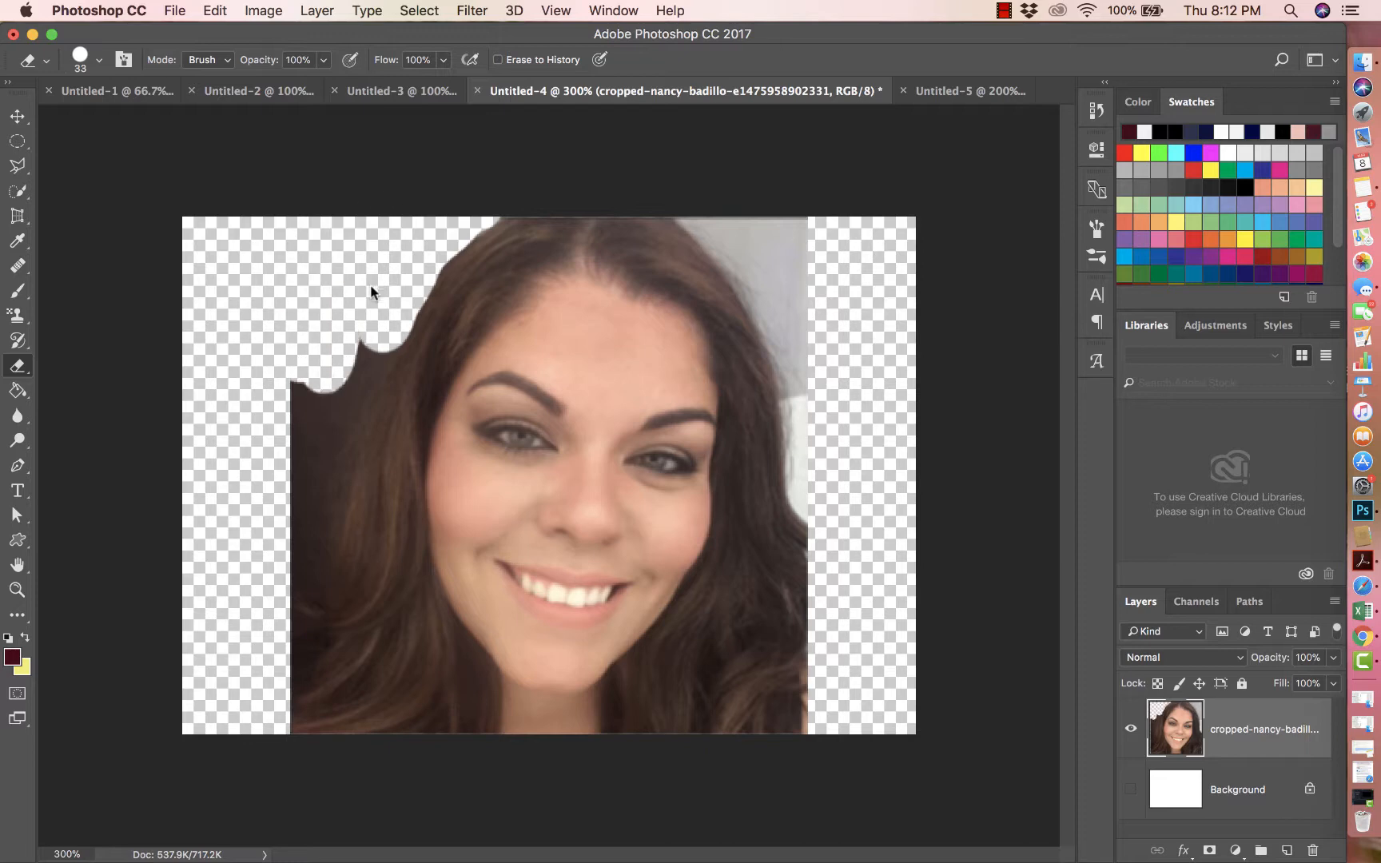
left_click_drag(373, 338, 363, 361)
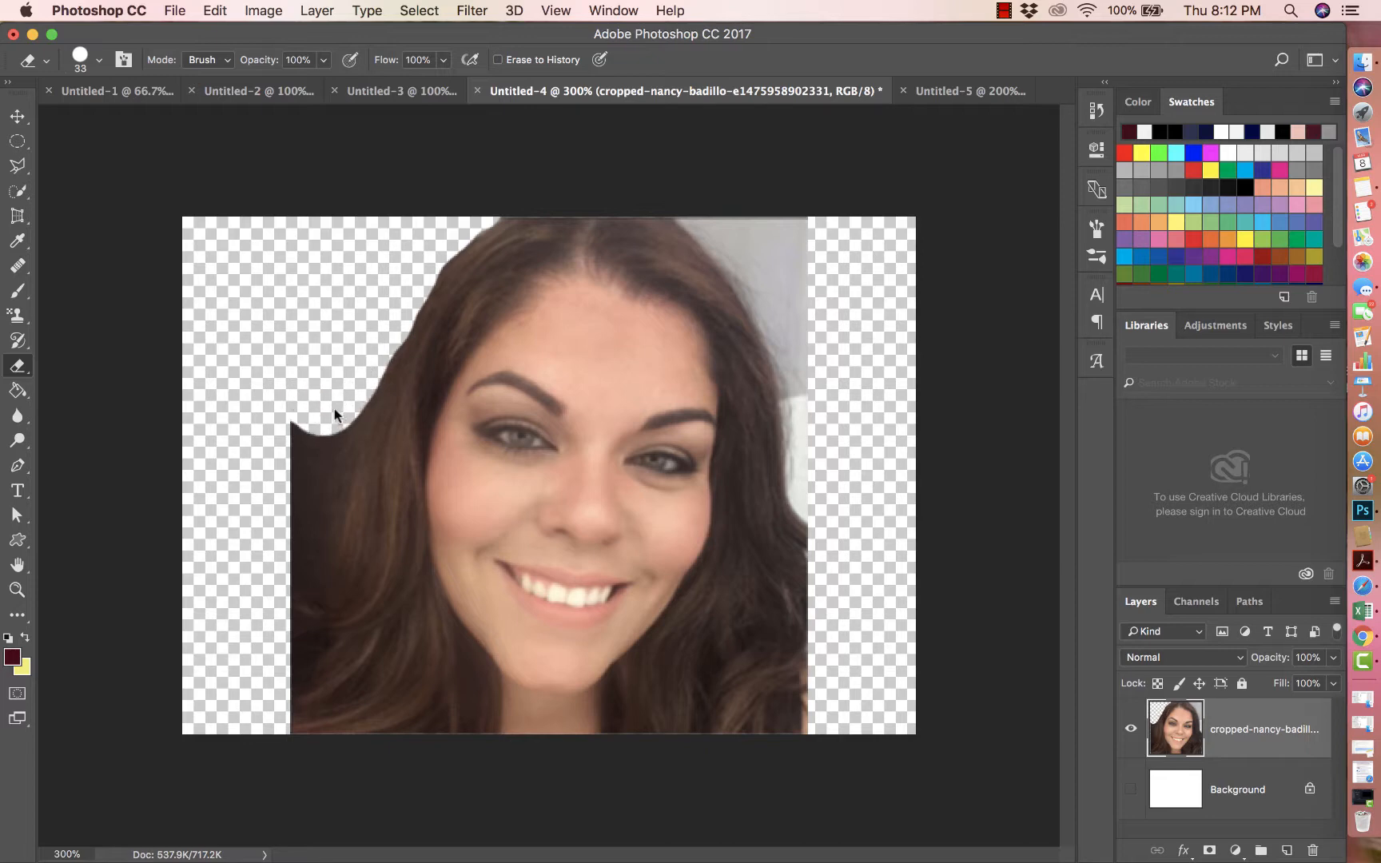
mouse_move(334, 409)
left_mouse_down()
mouse_move(312, 483)
mouse_move(296, 429)
left_mouse_up()
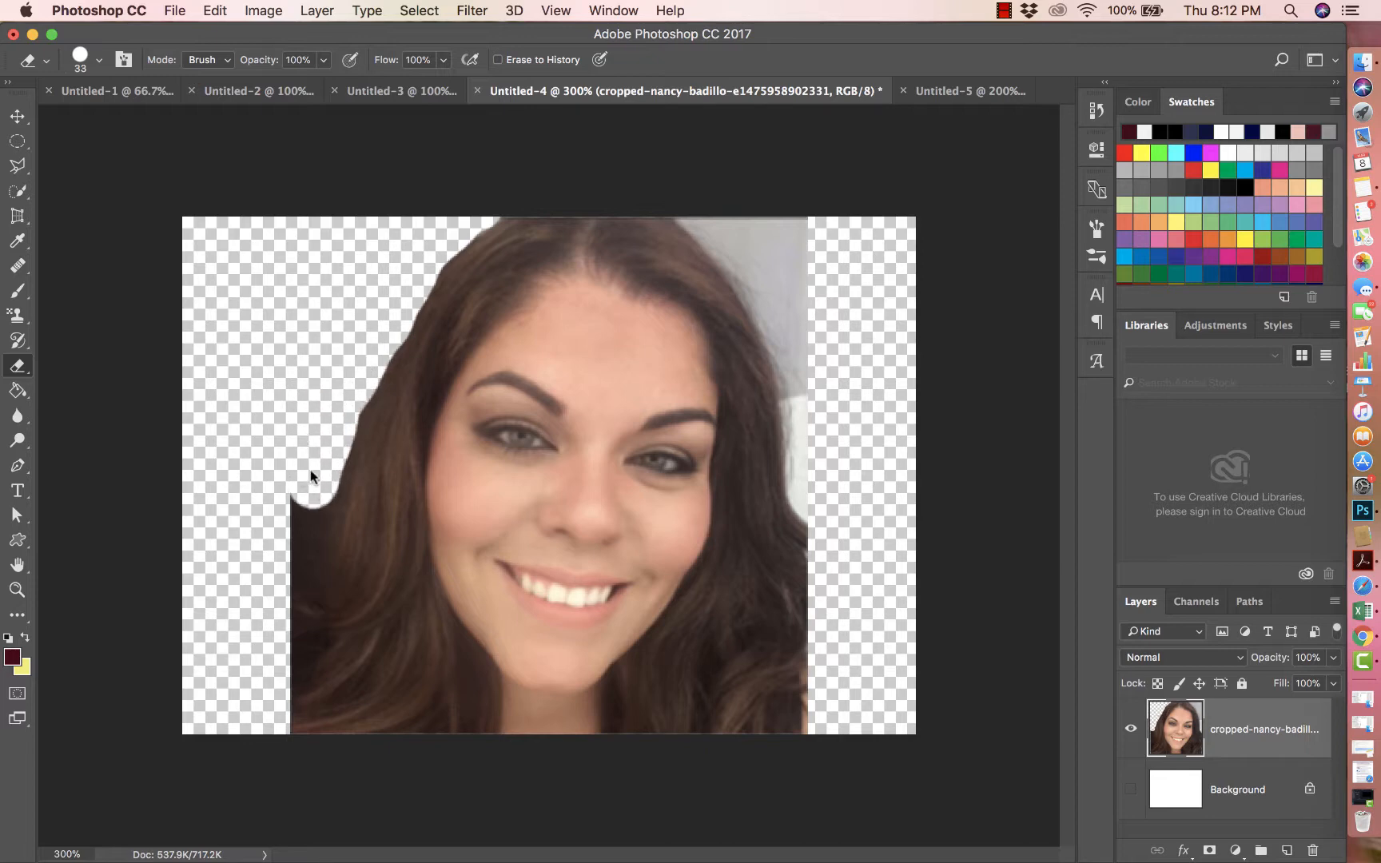
left_click_drag(315, 489, 271, 586)
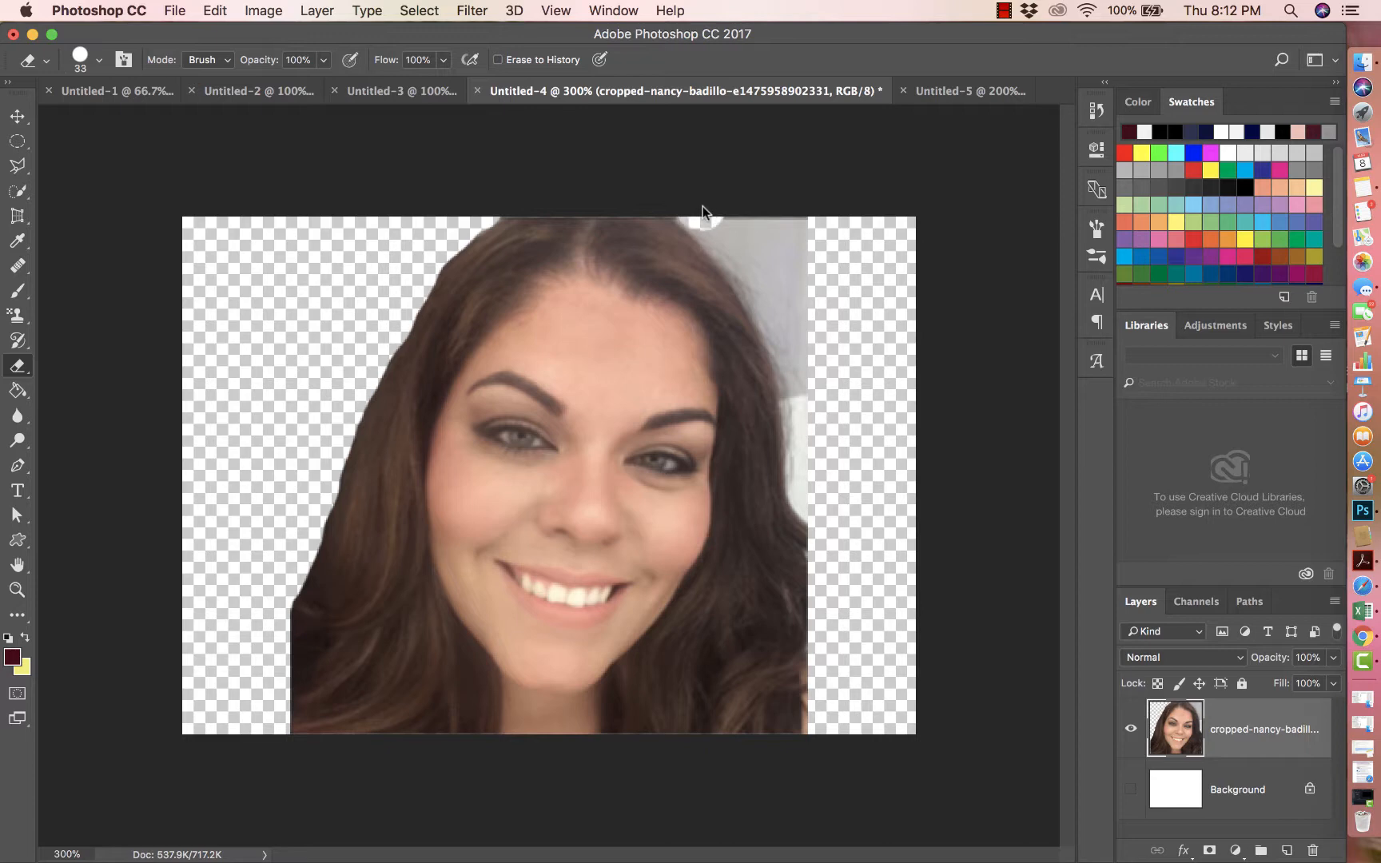
mouse_move(703, 207)
left_mouse_down()
mouse_move(794, 321)
mouse_move(768, 250)
mouse_move(807, 261)
mouse_move(763, 222)
mouse_move(793, 250)
mouse_move(810, 218)
left_mouse_up()
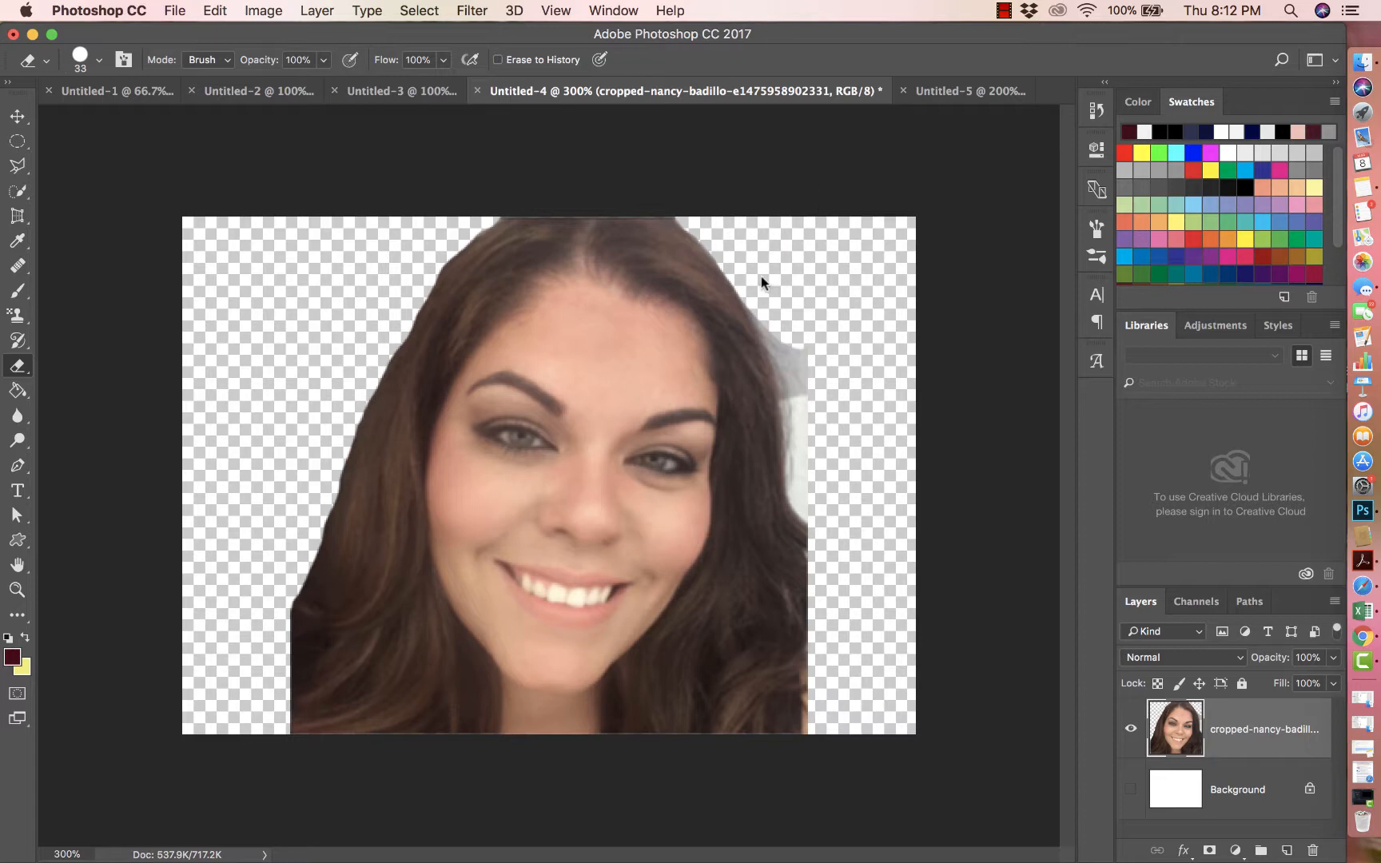
left_click_drag(777, 319, 821, 509)
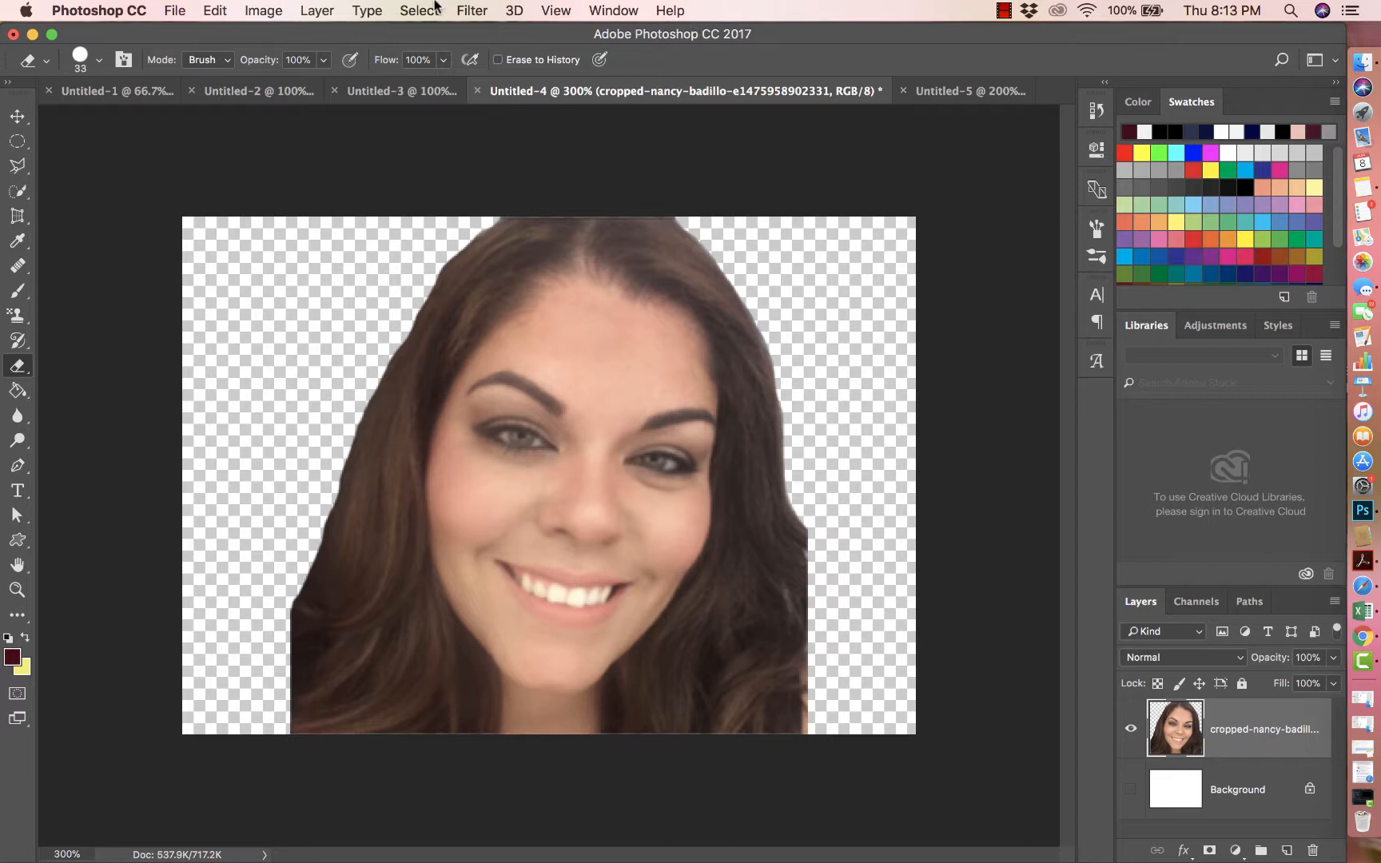
Save the cut-out portrait to the Desktop as a PNG named with the person's first name, keeping the default PNG options.
left_click(173, 11)
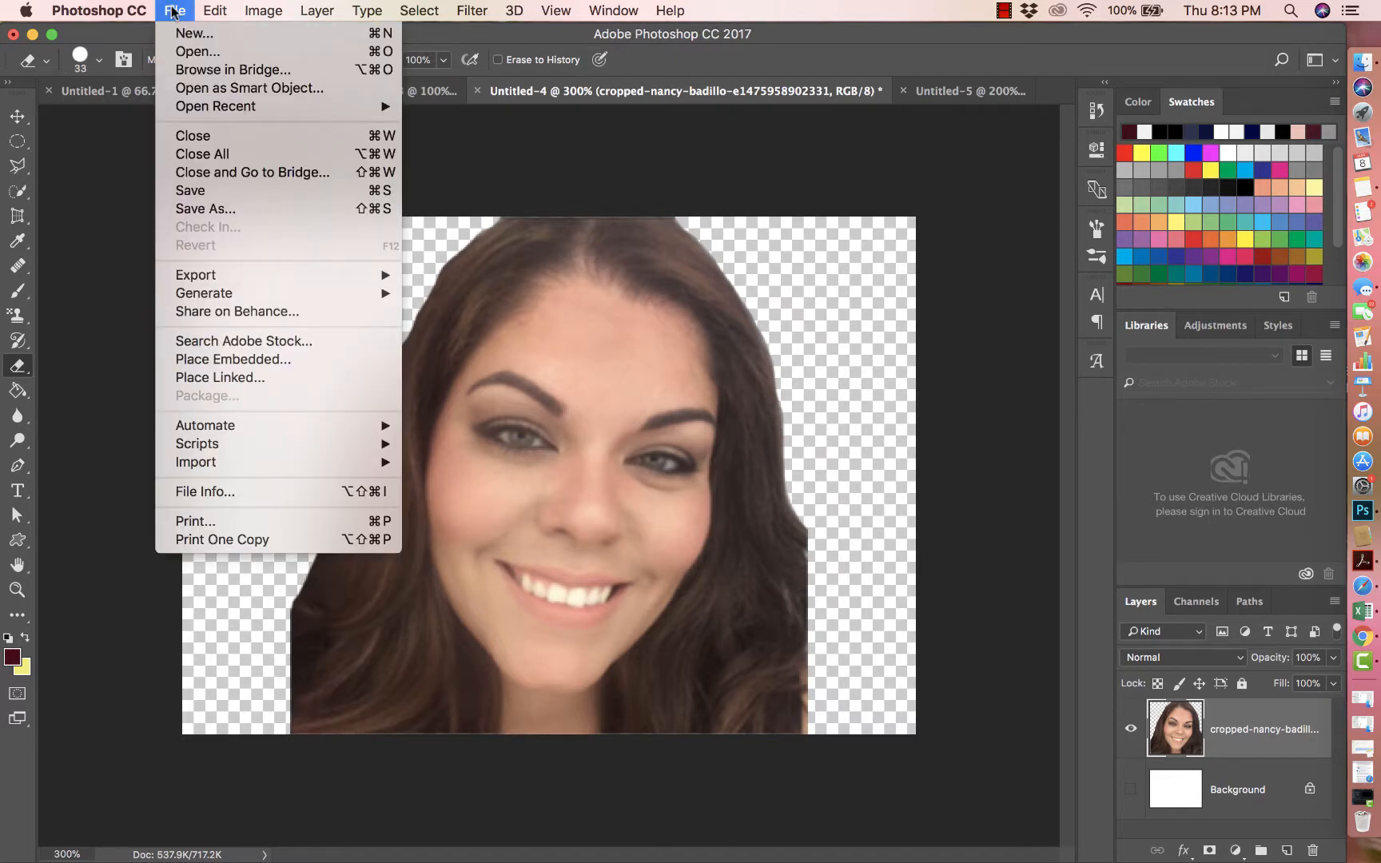
left_click(204, 209)
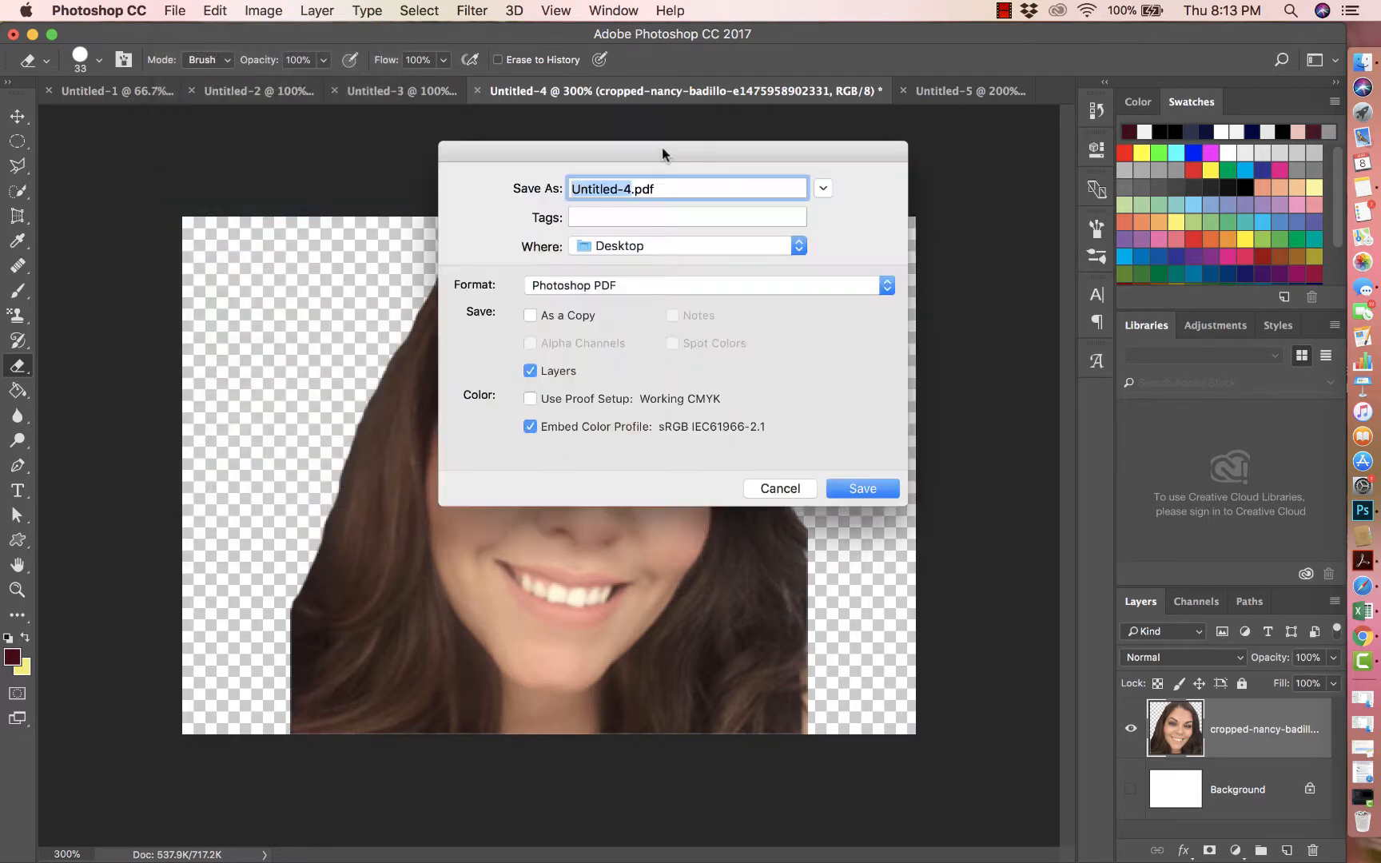
type("Nancy")
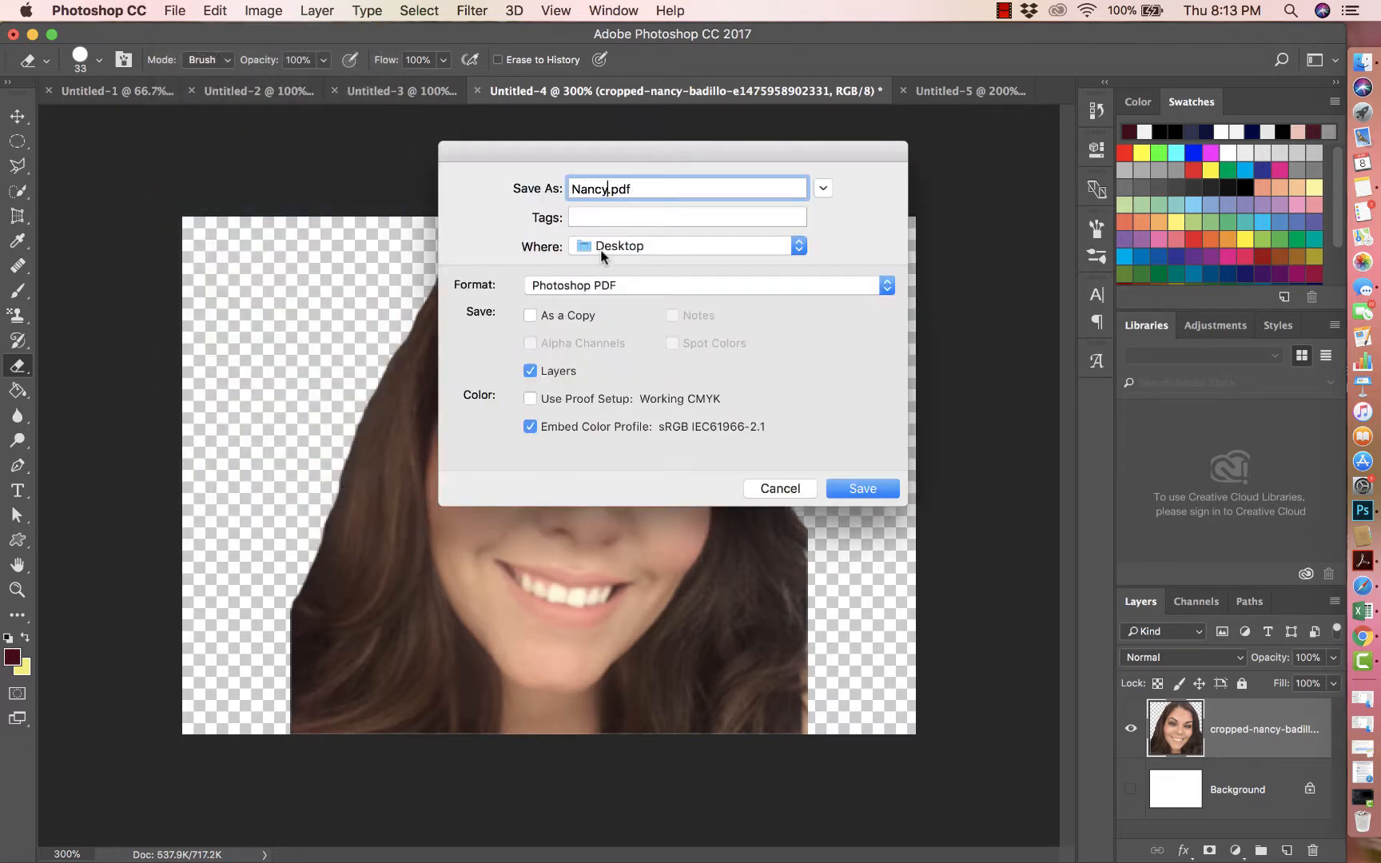
left_click(604, 285)
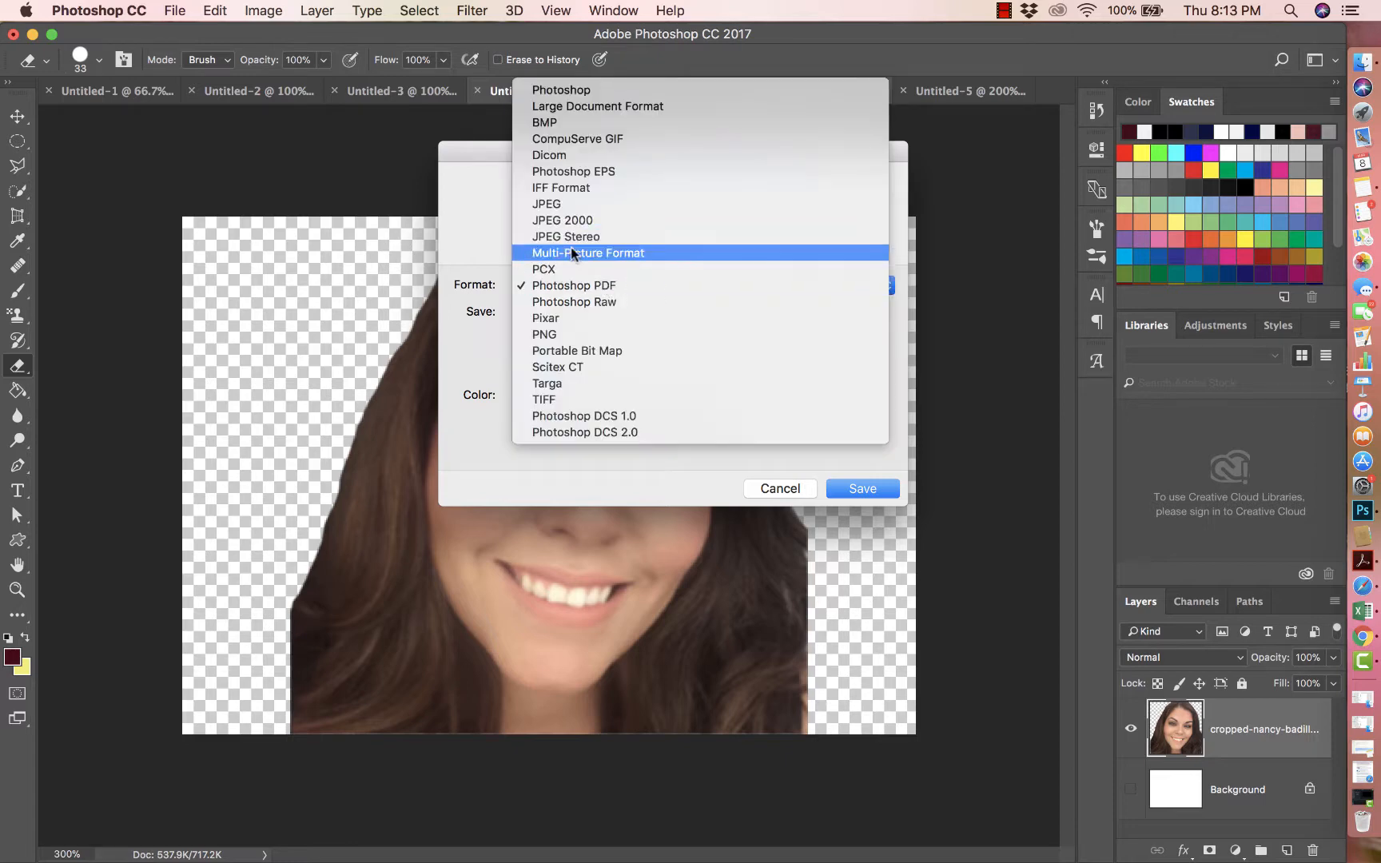
left_click(560, 334)
left_click(880, 489)
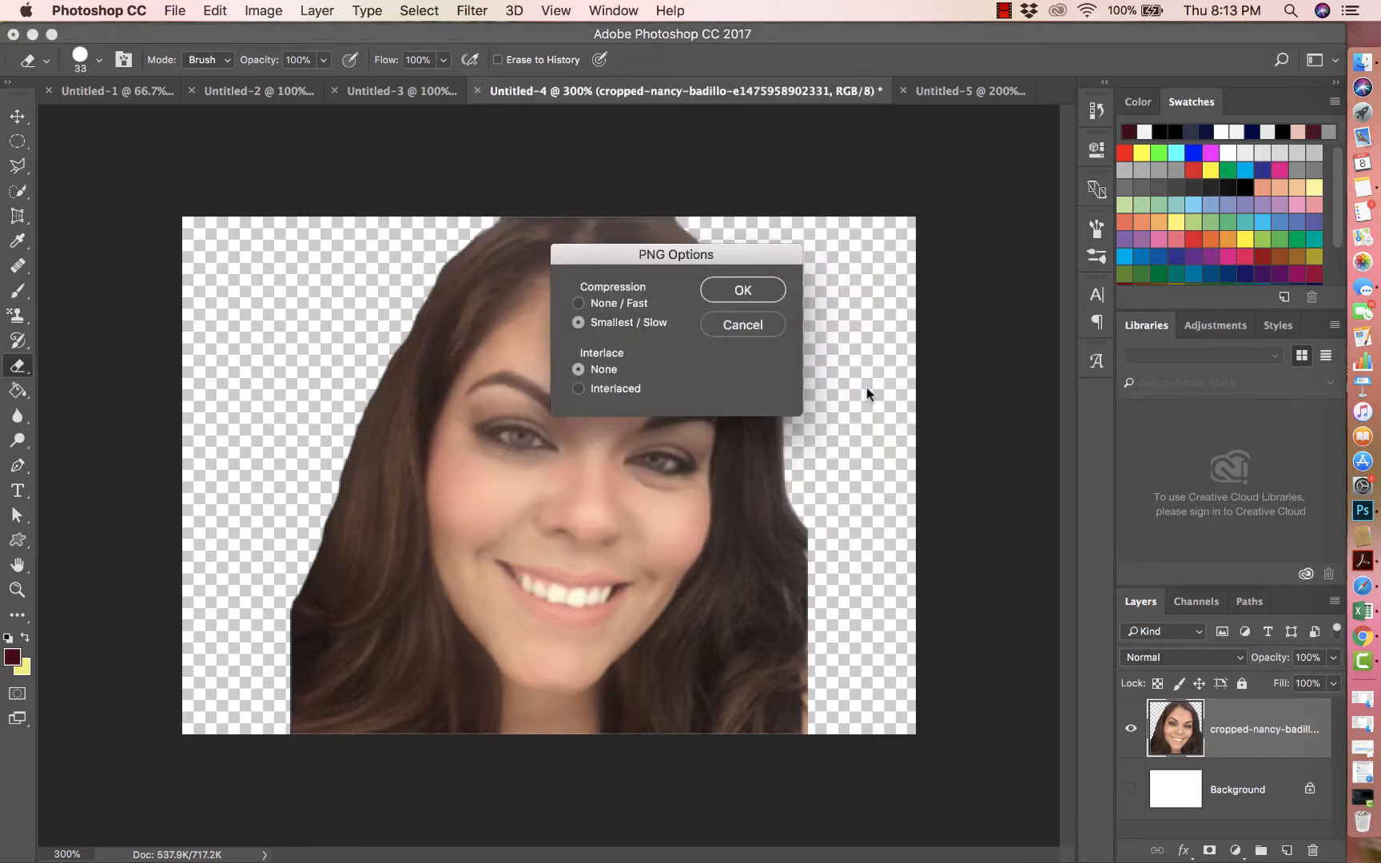
left_click(768, 290)
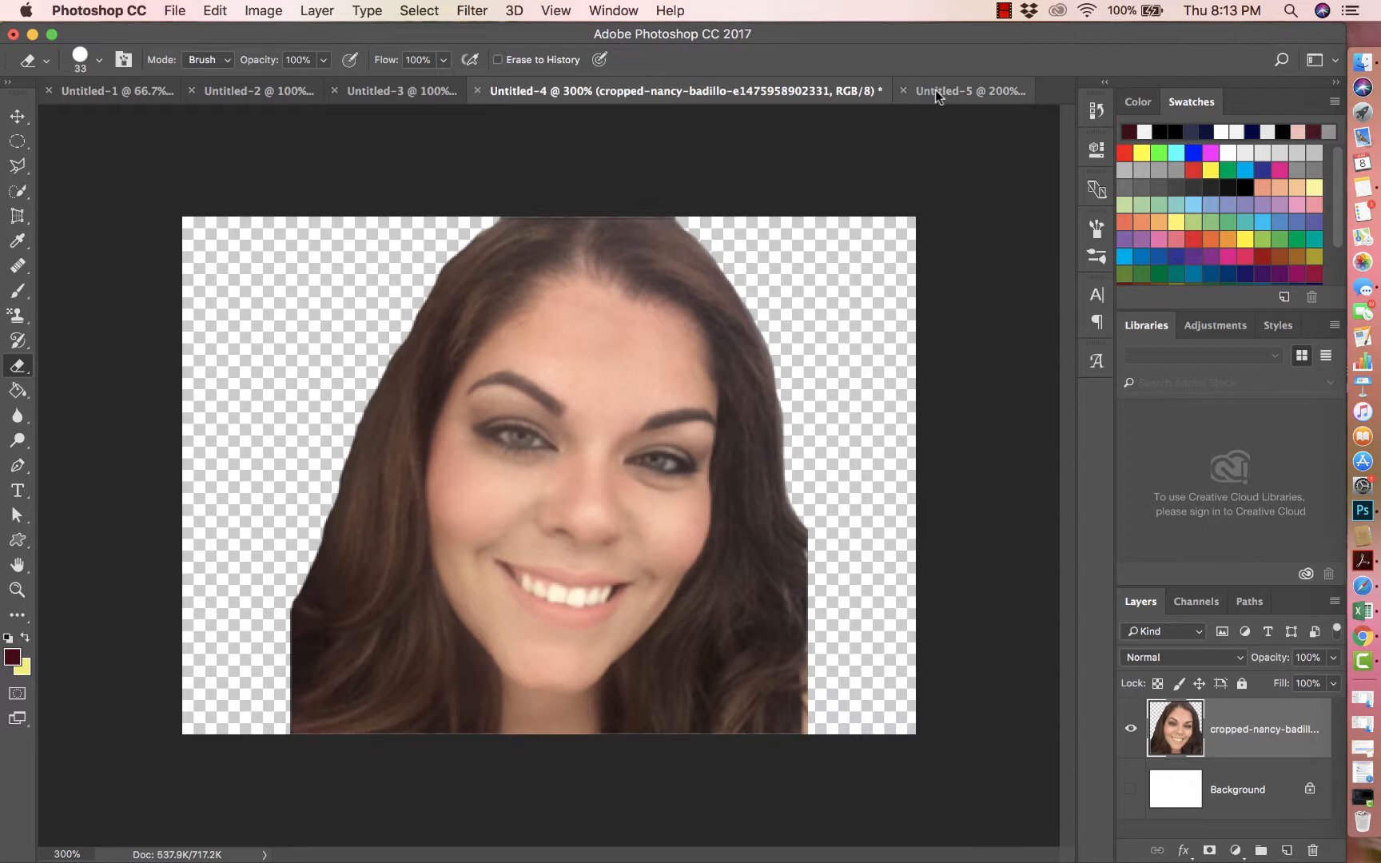
In the Untitled-5 document, add a text layer reading "Love," followed by the person's first name in the Black Jack font.
left_click(936, 93)
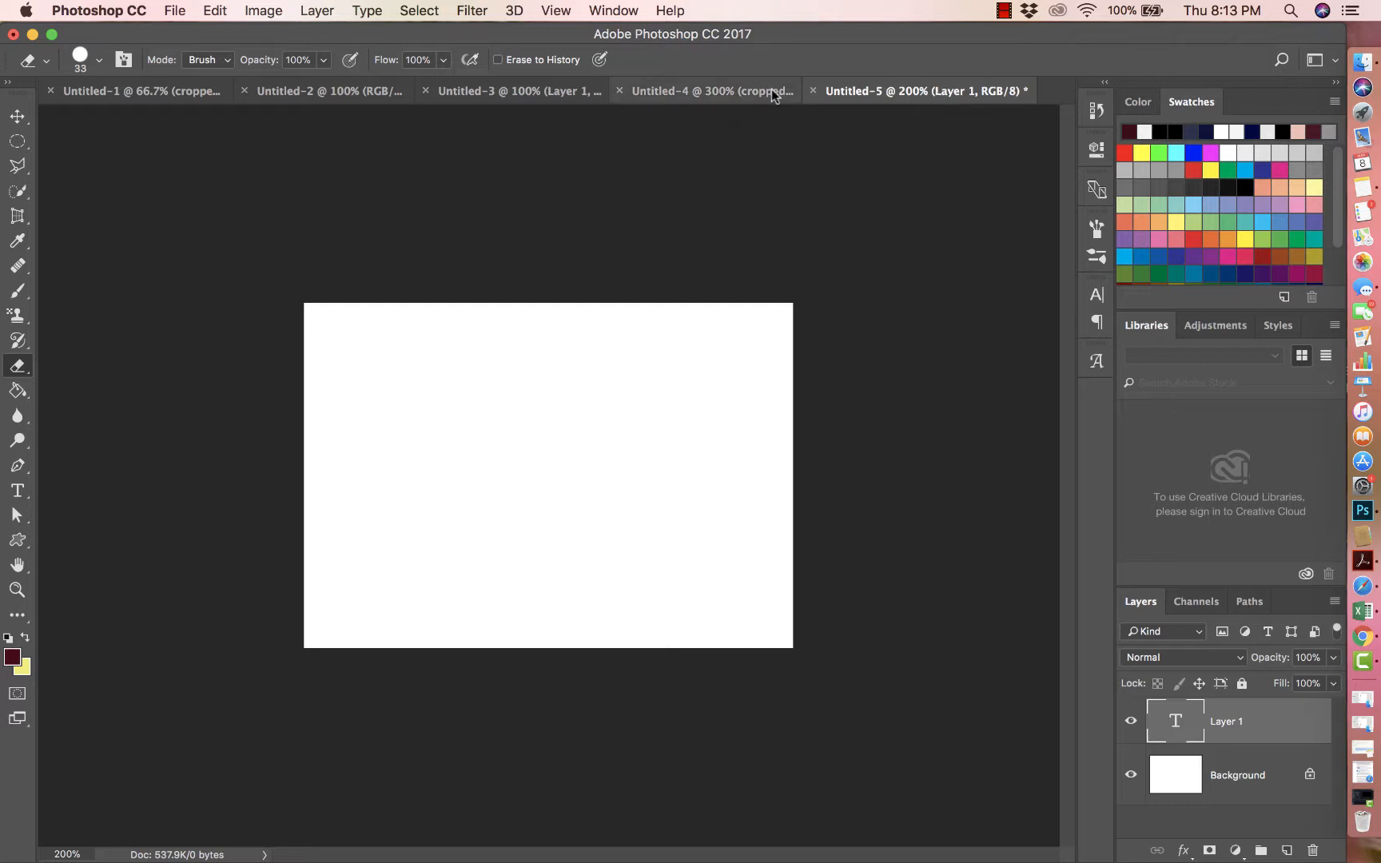
left_click(19, 491)
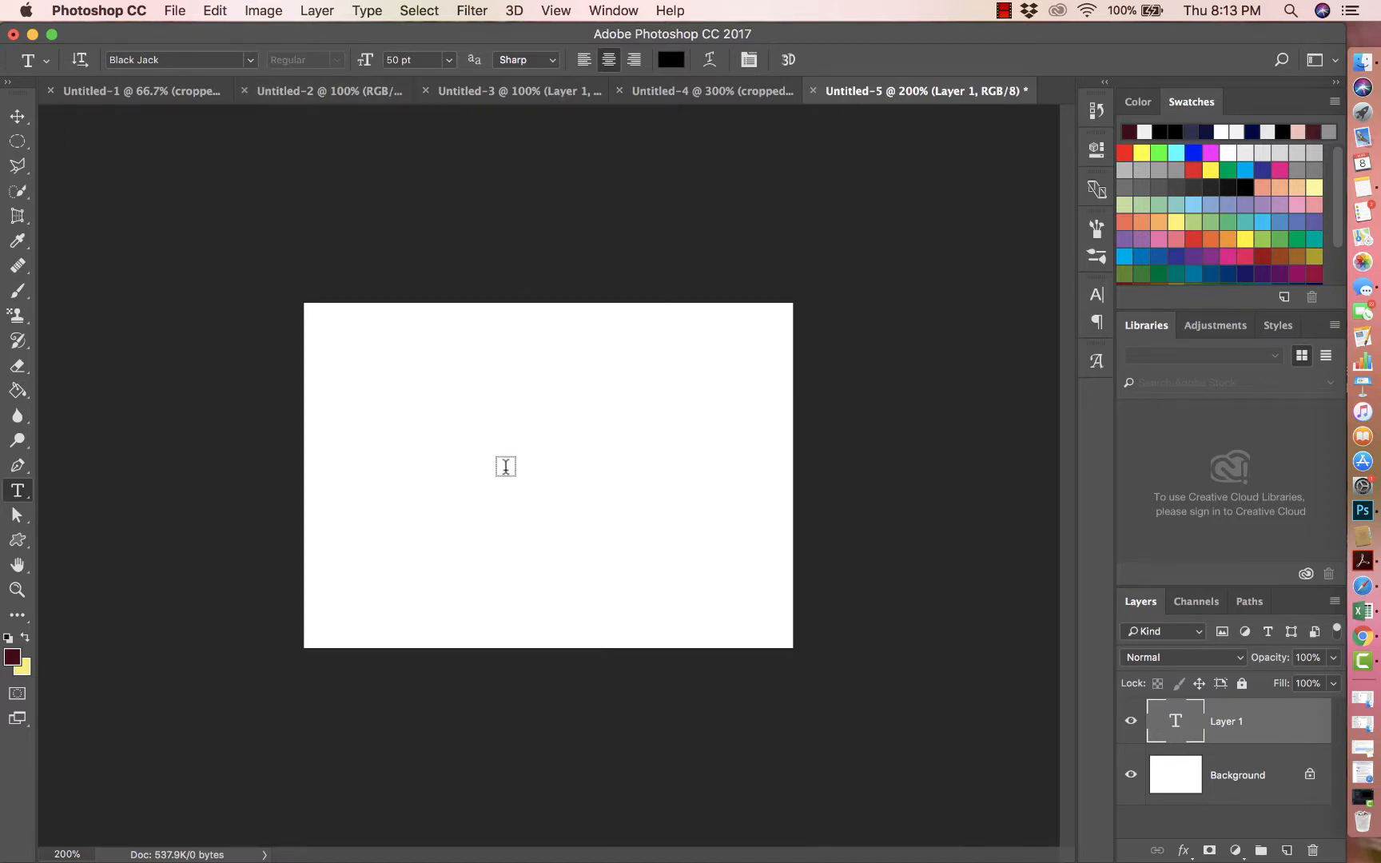
left_click(525, 469)
type("Love")
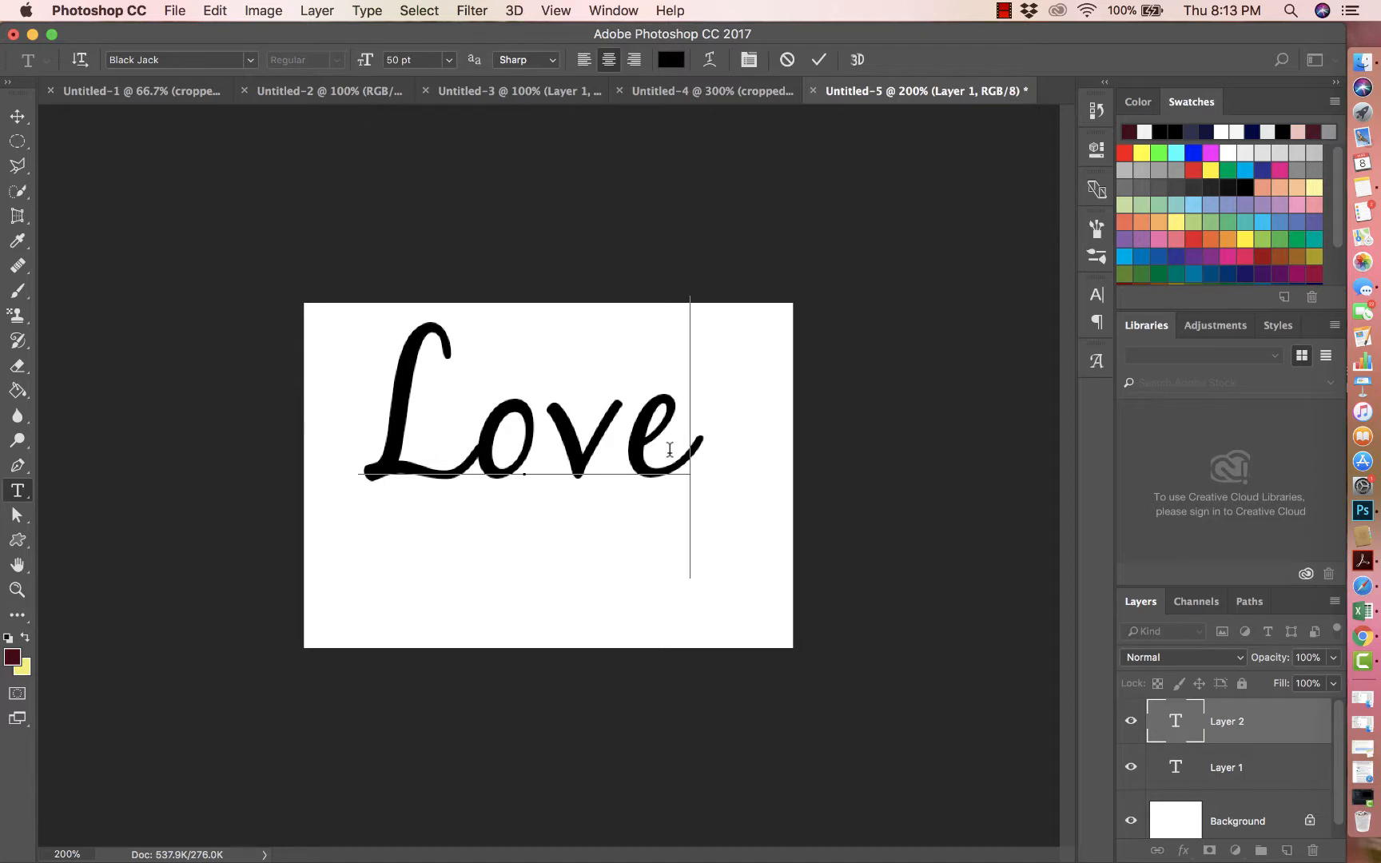
type(", Nan")
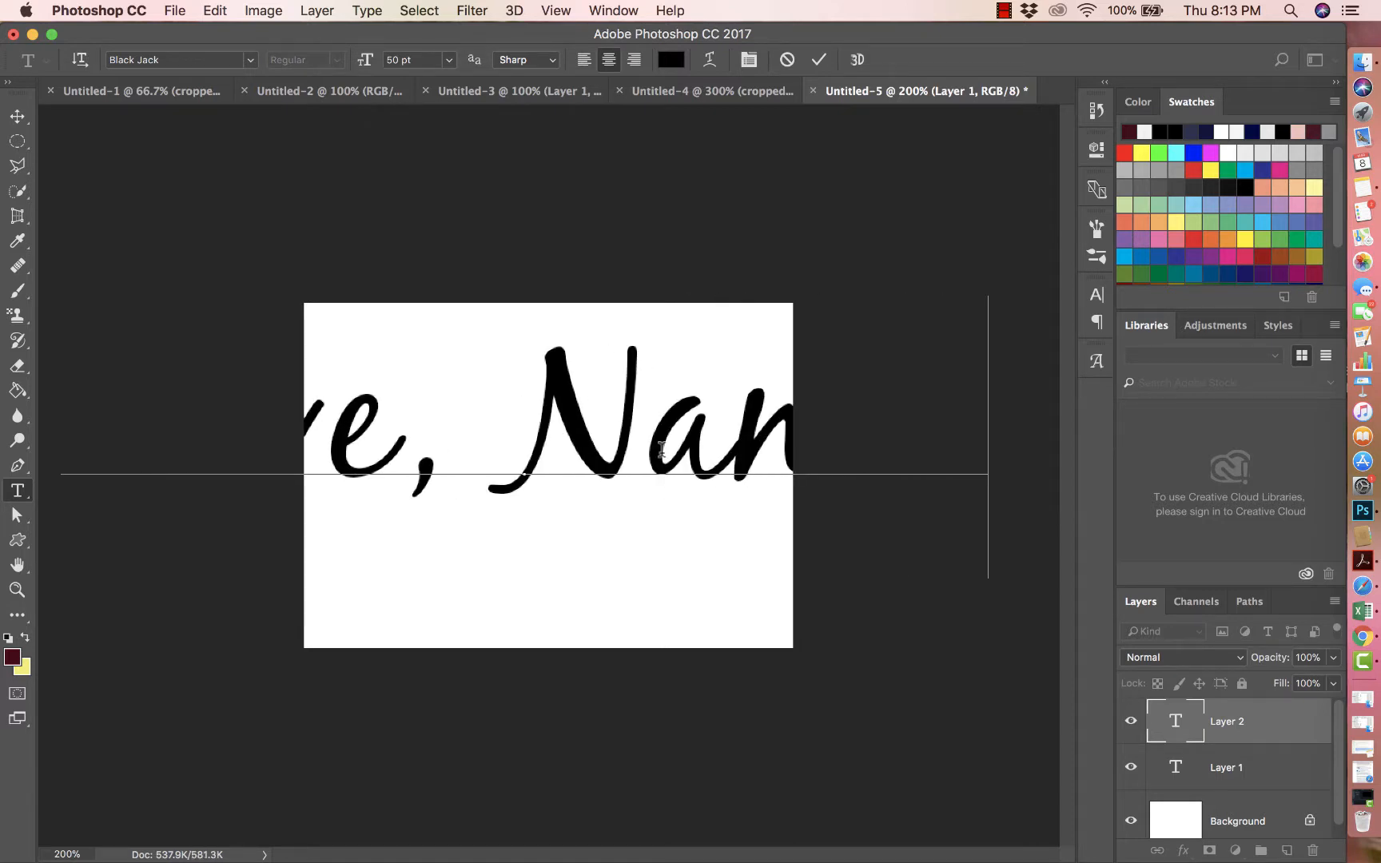
Set the size of the whole signature text to 15 pt.
key("ctrl+a")
left_click(410, 60)
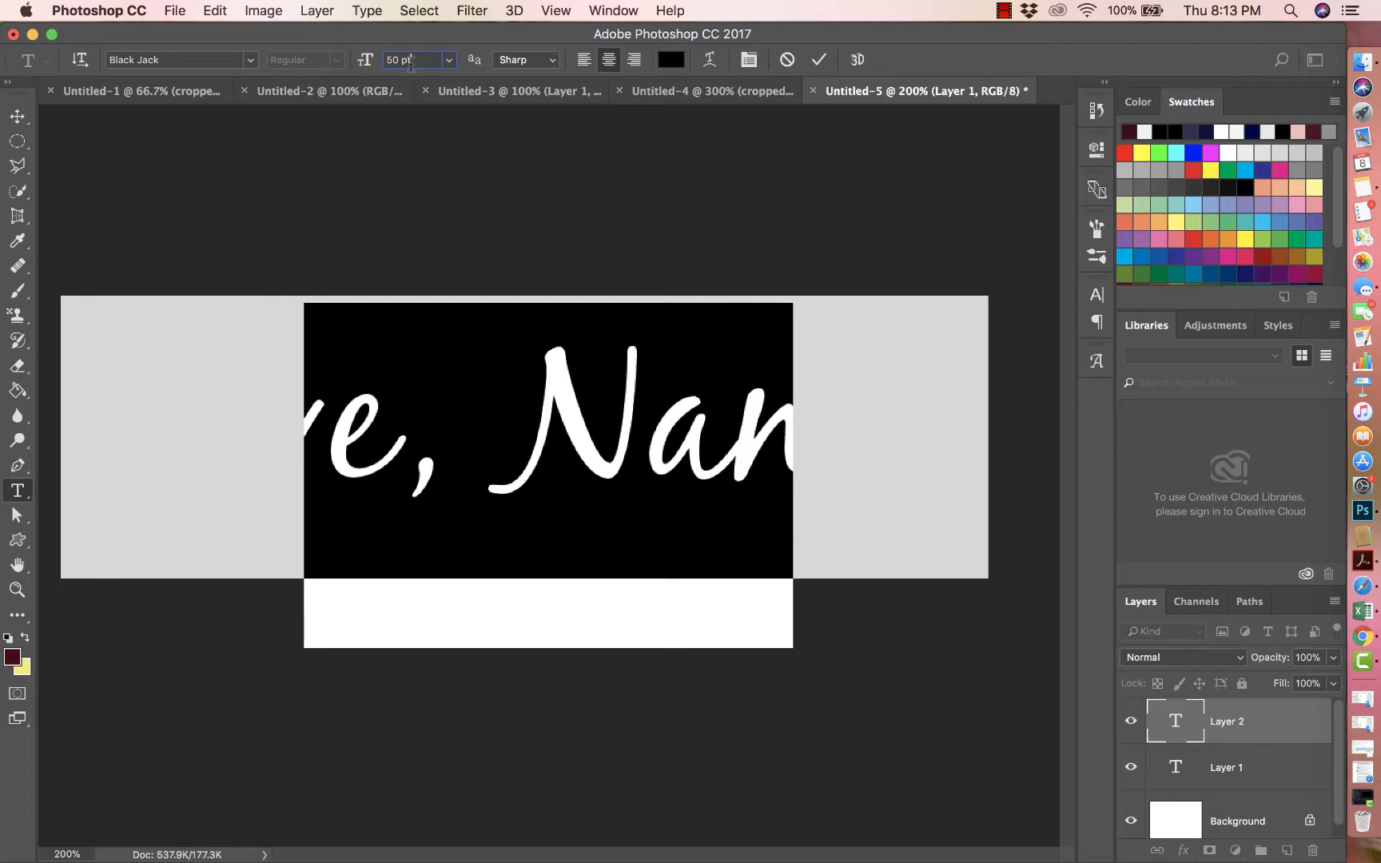
type("20")
key("BackSpace")
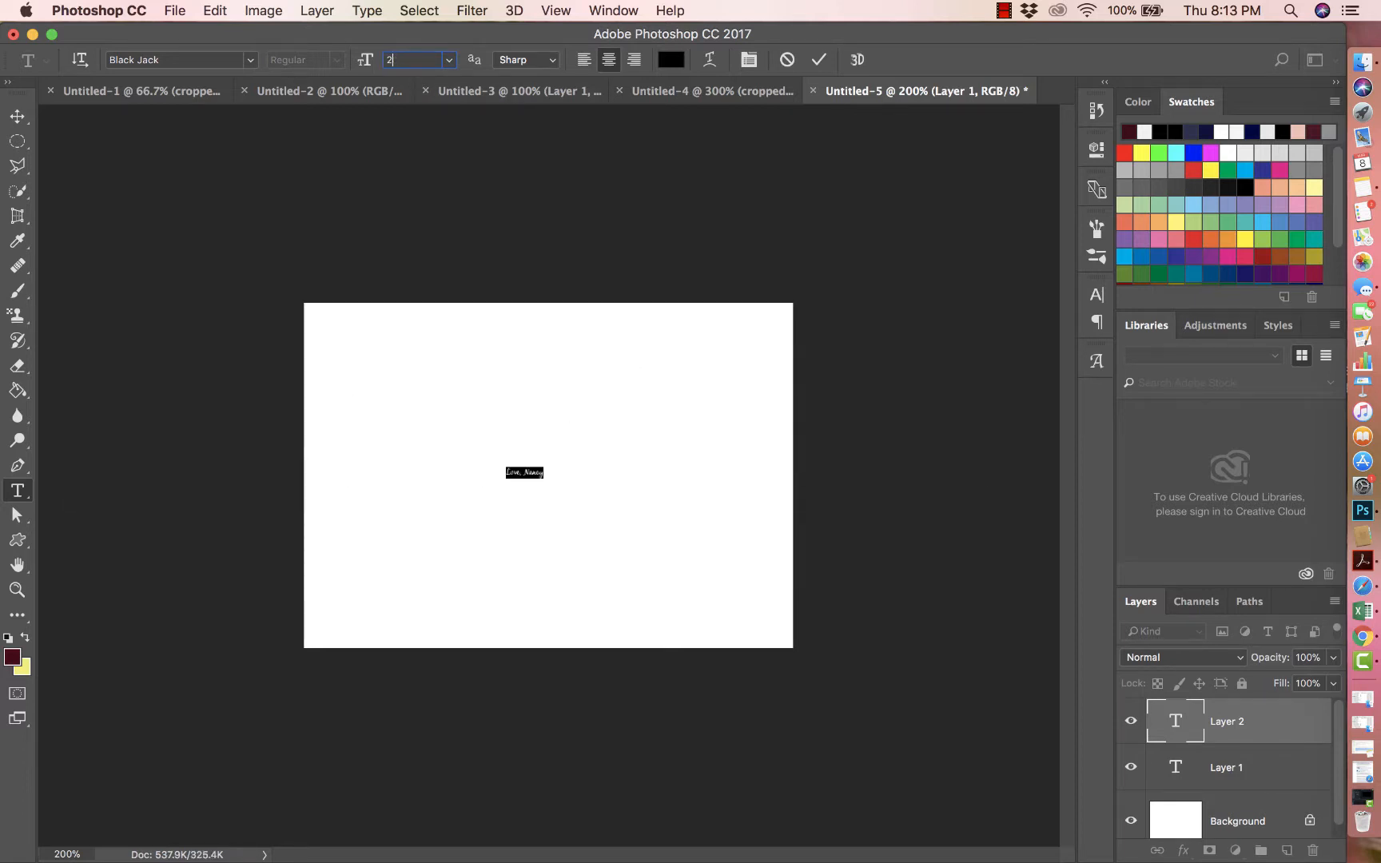
type("15")
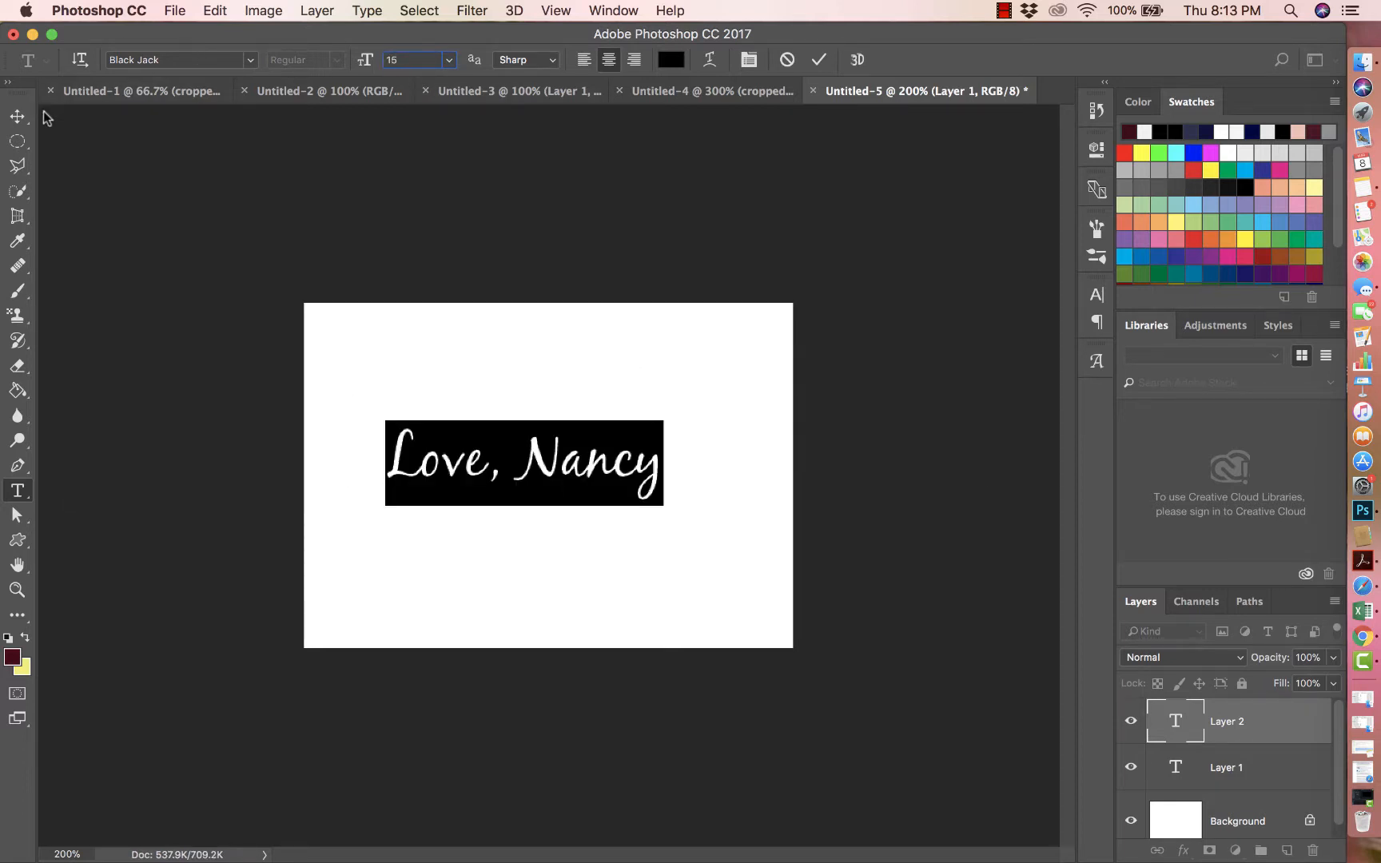
Commit the signature text and move it to about the middle of the canvas.
left_click(18, 117)
left_click(203, 400)
left_click_drag(612, 454, 651, 491)
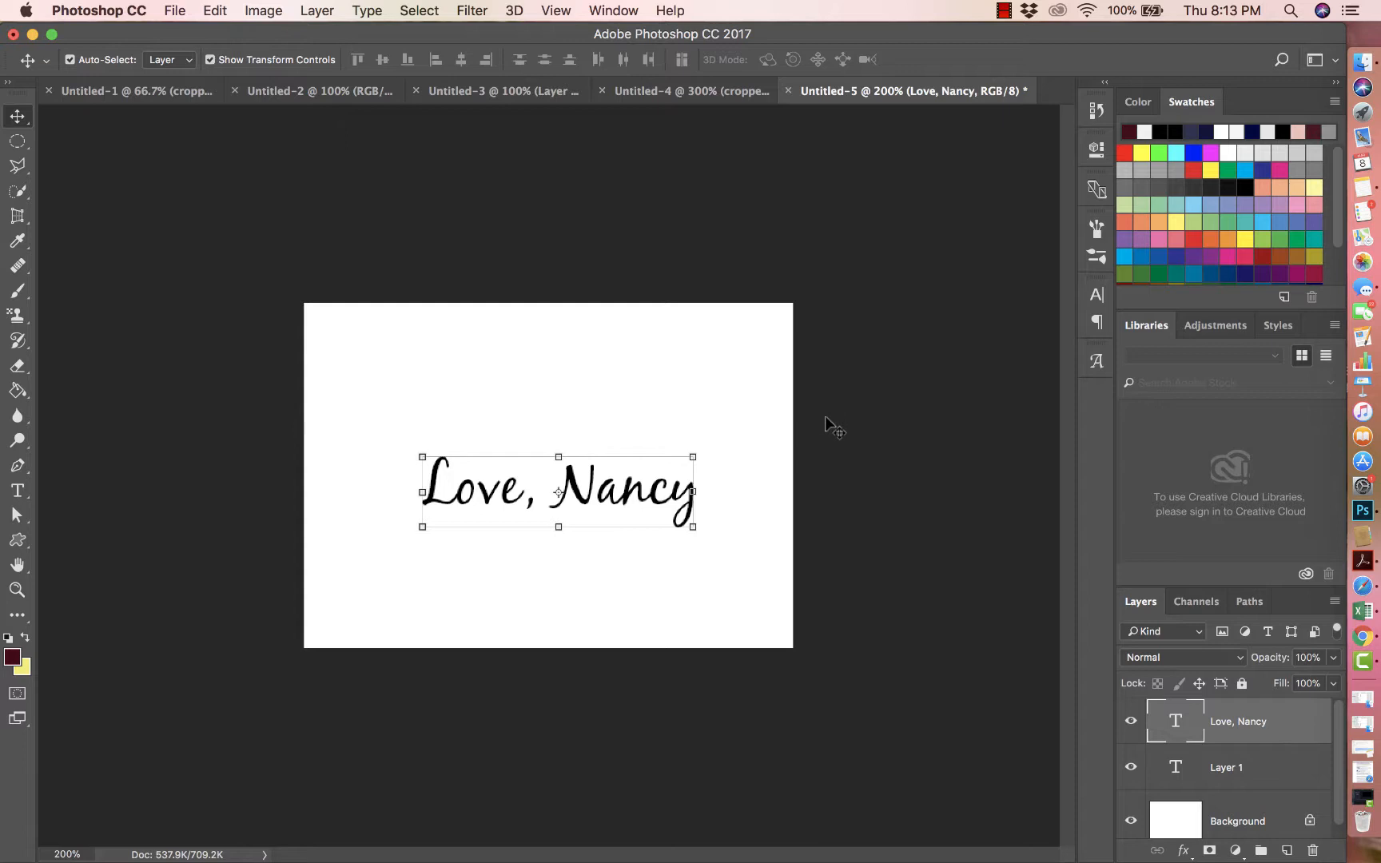
left_click_drag(674, 501, 673, 482)
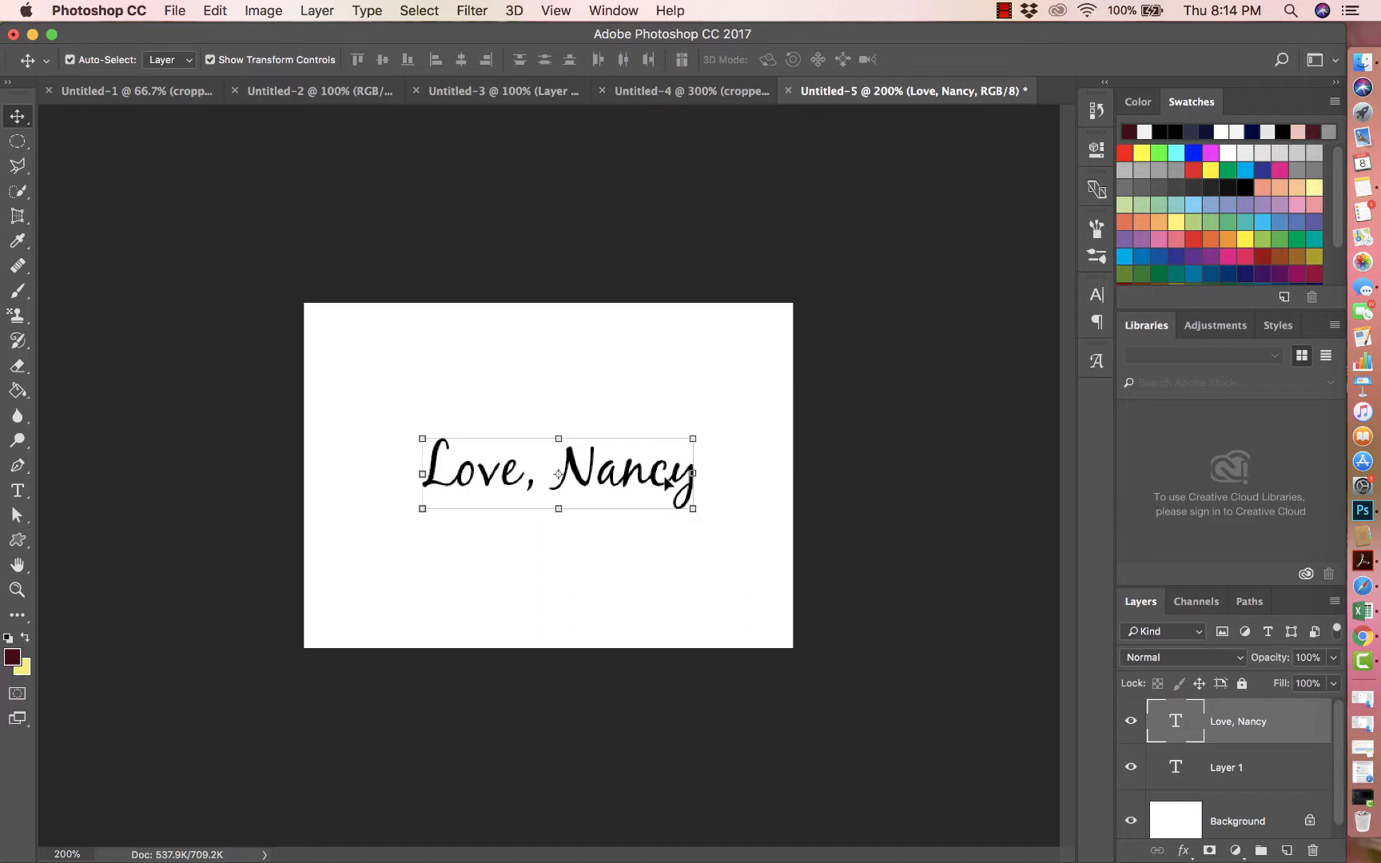
left_click(867, 500)
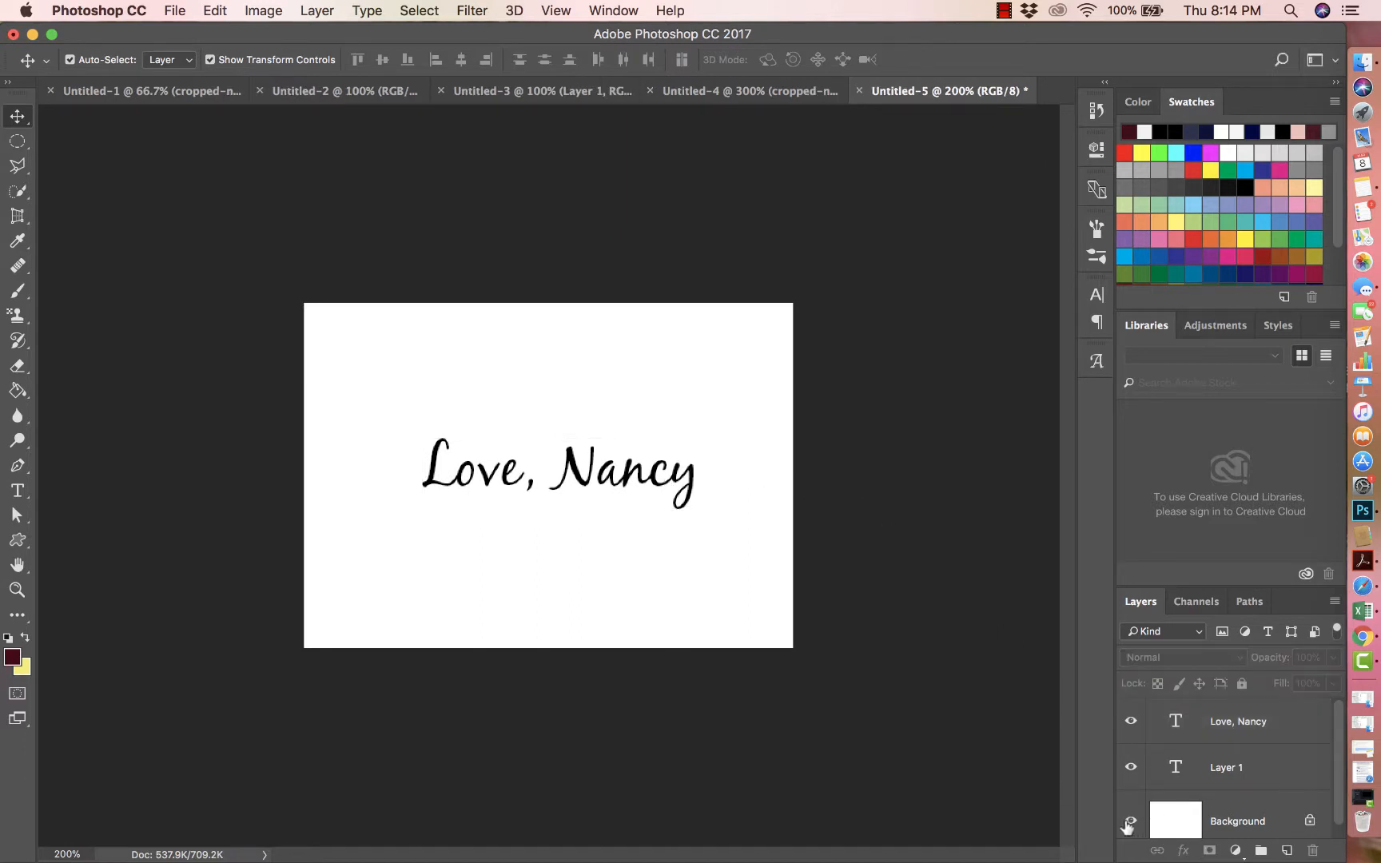
Hide the white Background layer behind the signature.
scroll(1252, 815, "down", 1)
left_click(1249, 801)
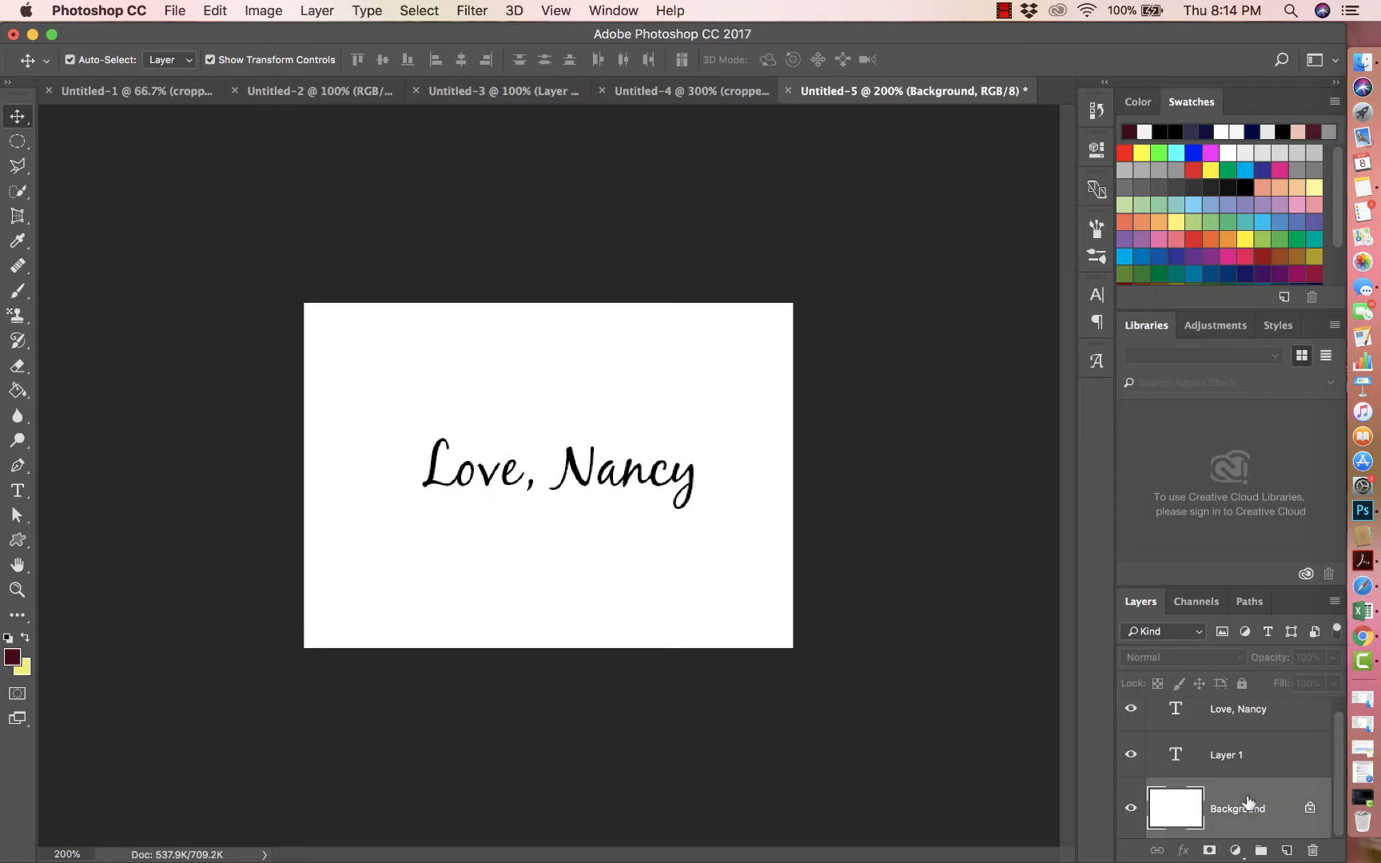
left_click(1131, 809)
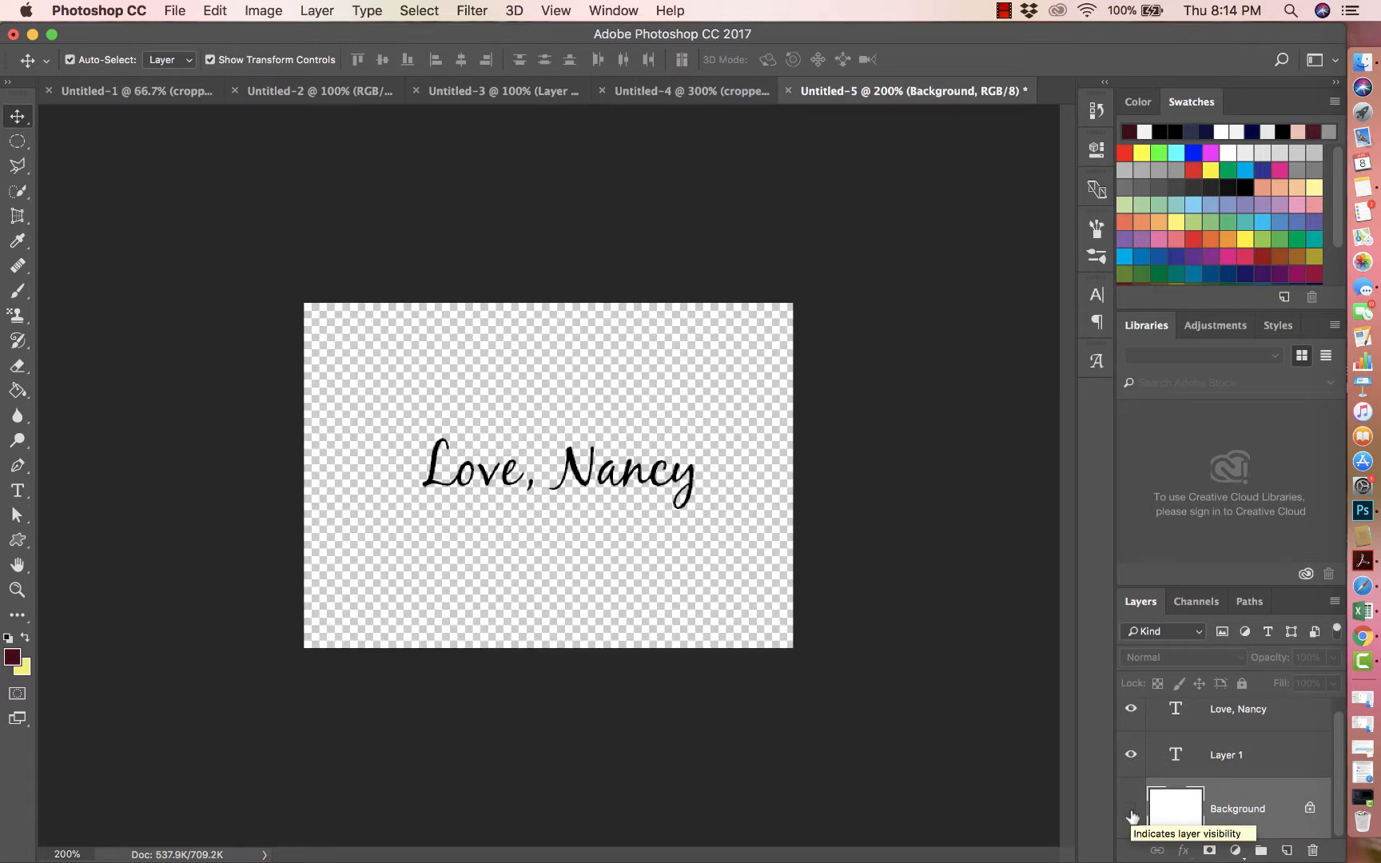
left_click(23, 367)
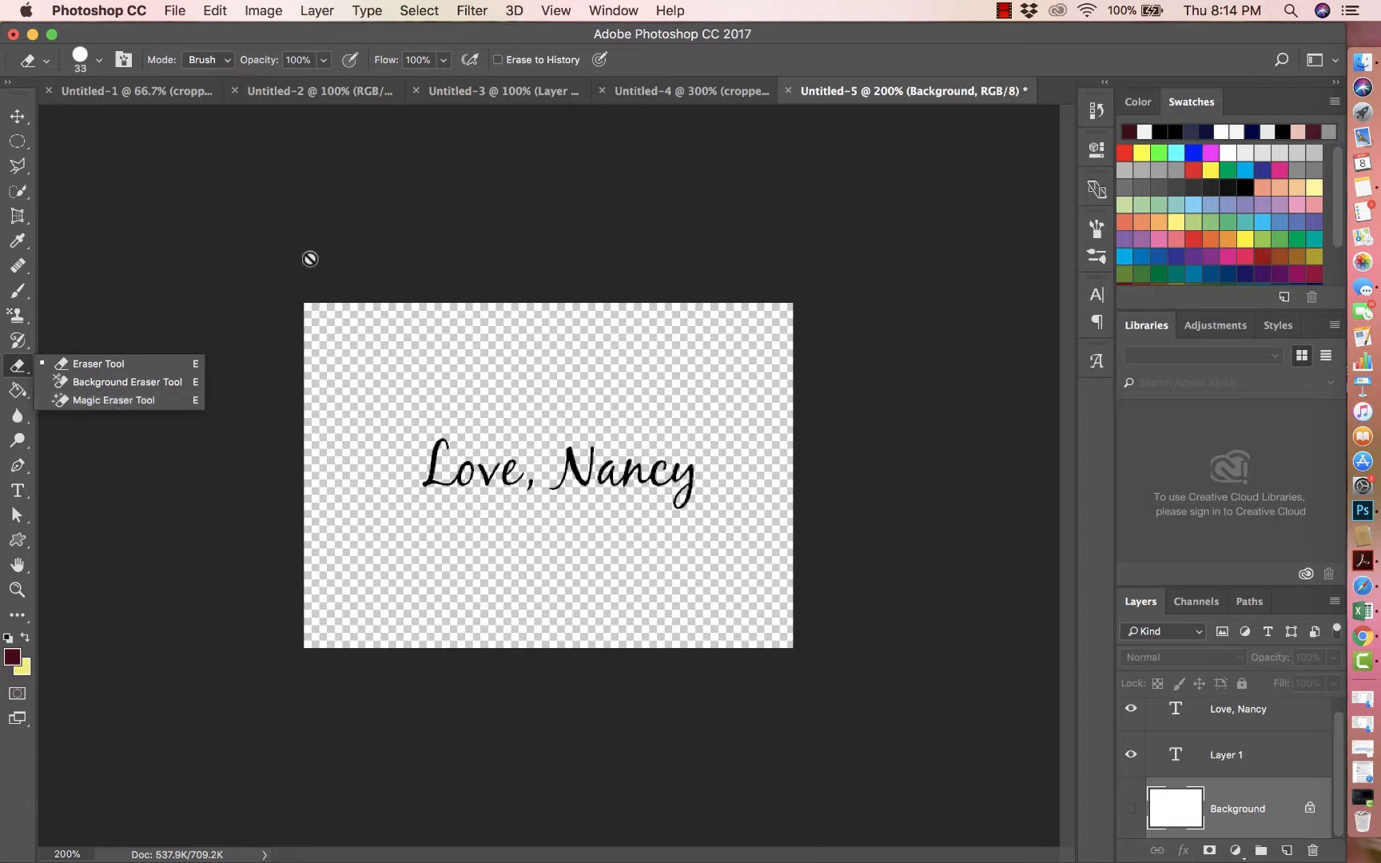
left_click(308, 257)
left_click(800, 315)
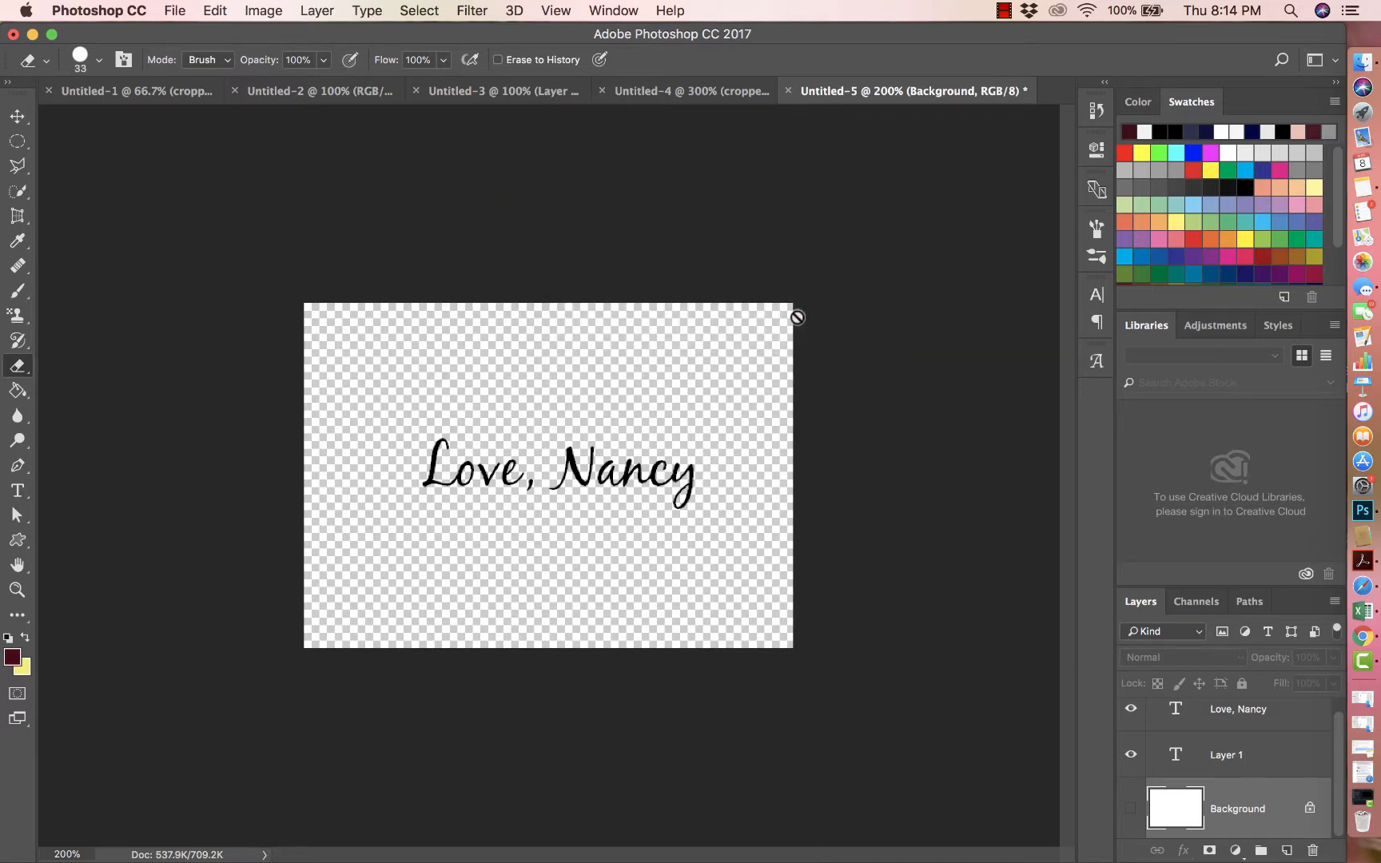
left_click(1130, 810)
left_click(1128, 816)
Save the transparent signature to the Desktop as a PNG named Love, keeping the default PNG options.
left_click(176, 10)
left_click(215, 209)
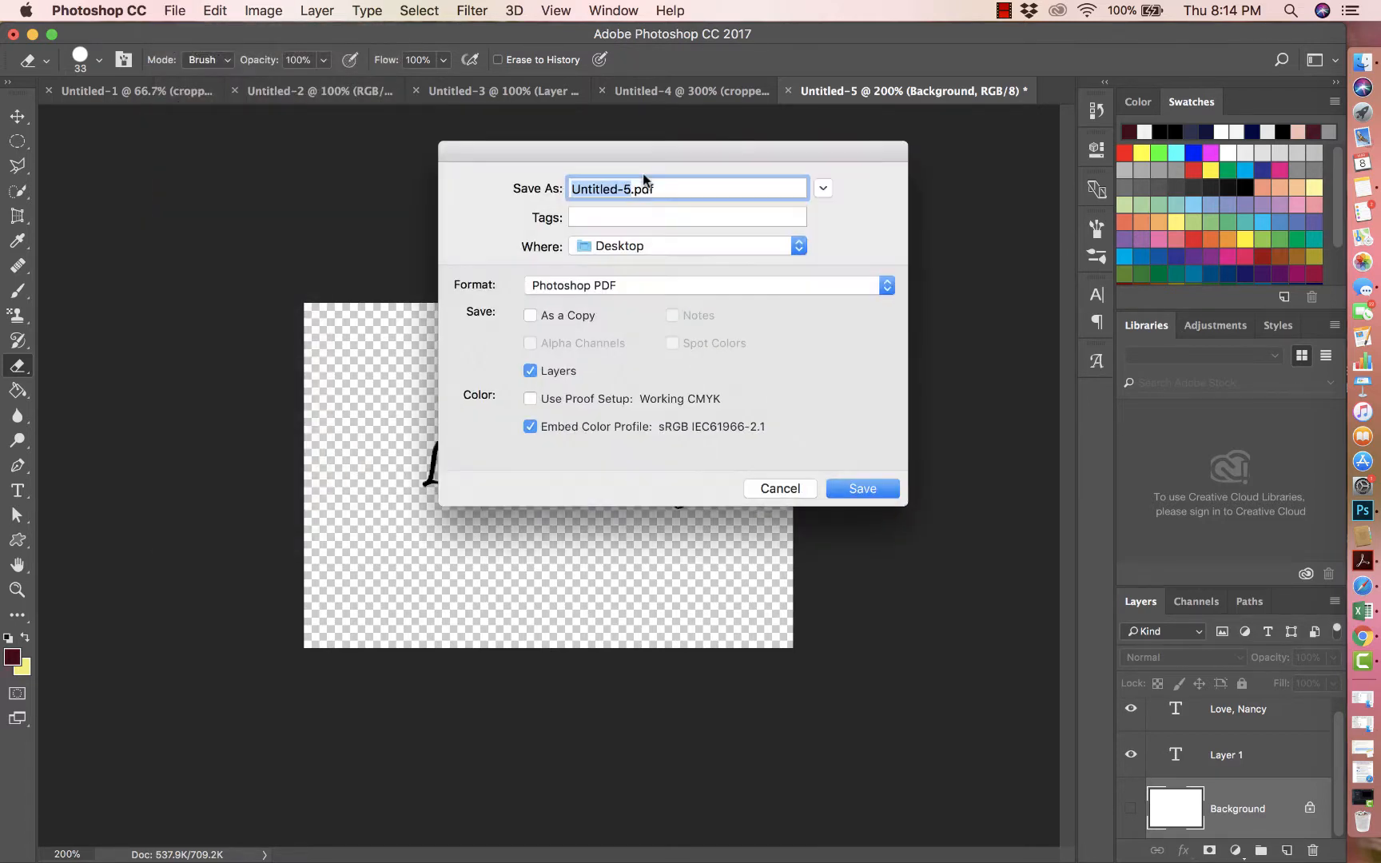
type("Love")
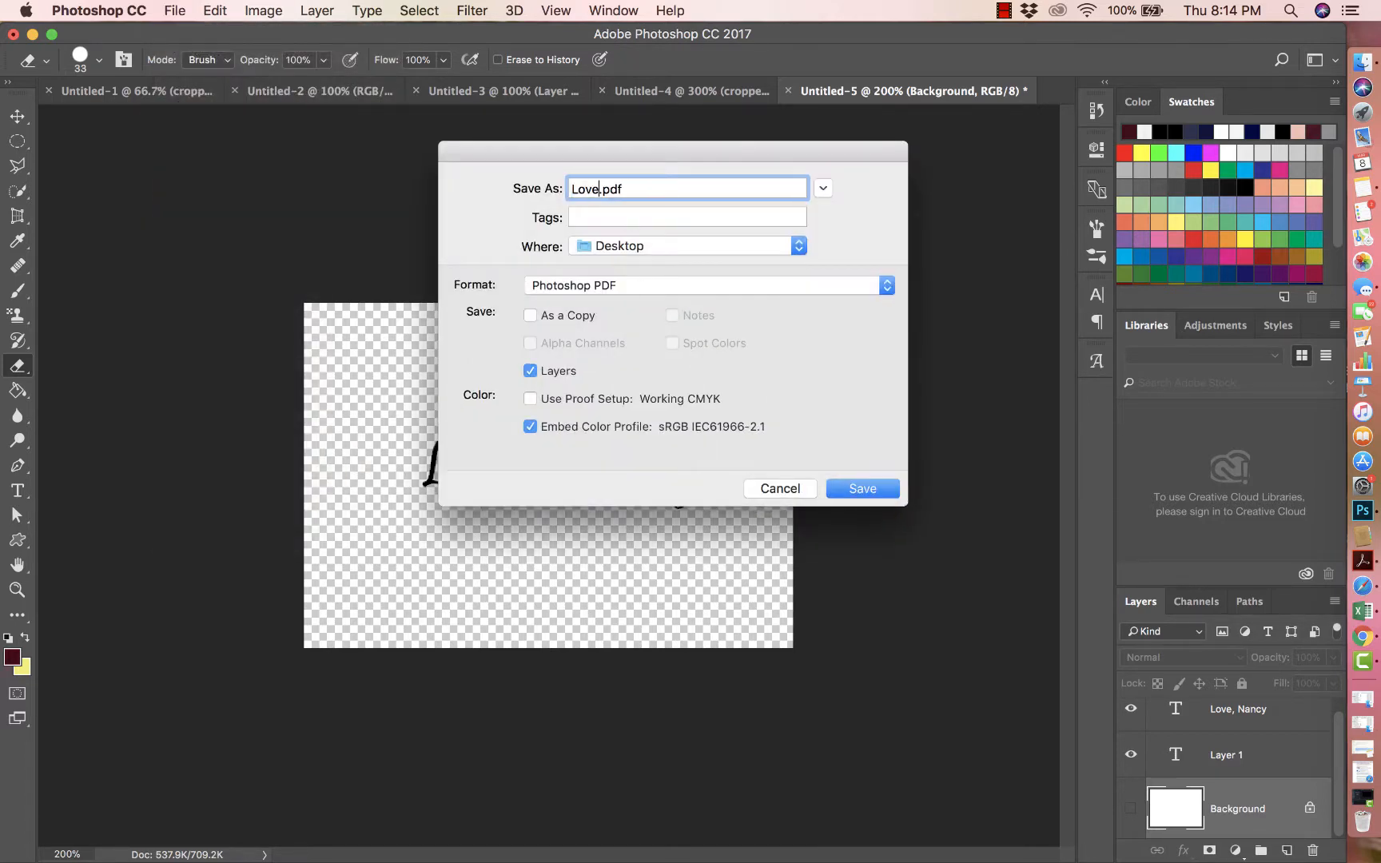
left_click(572, 287)
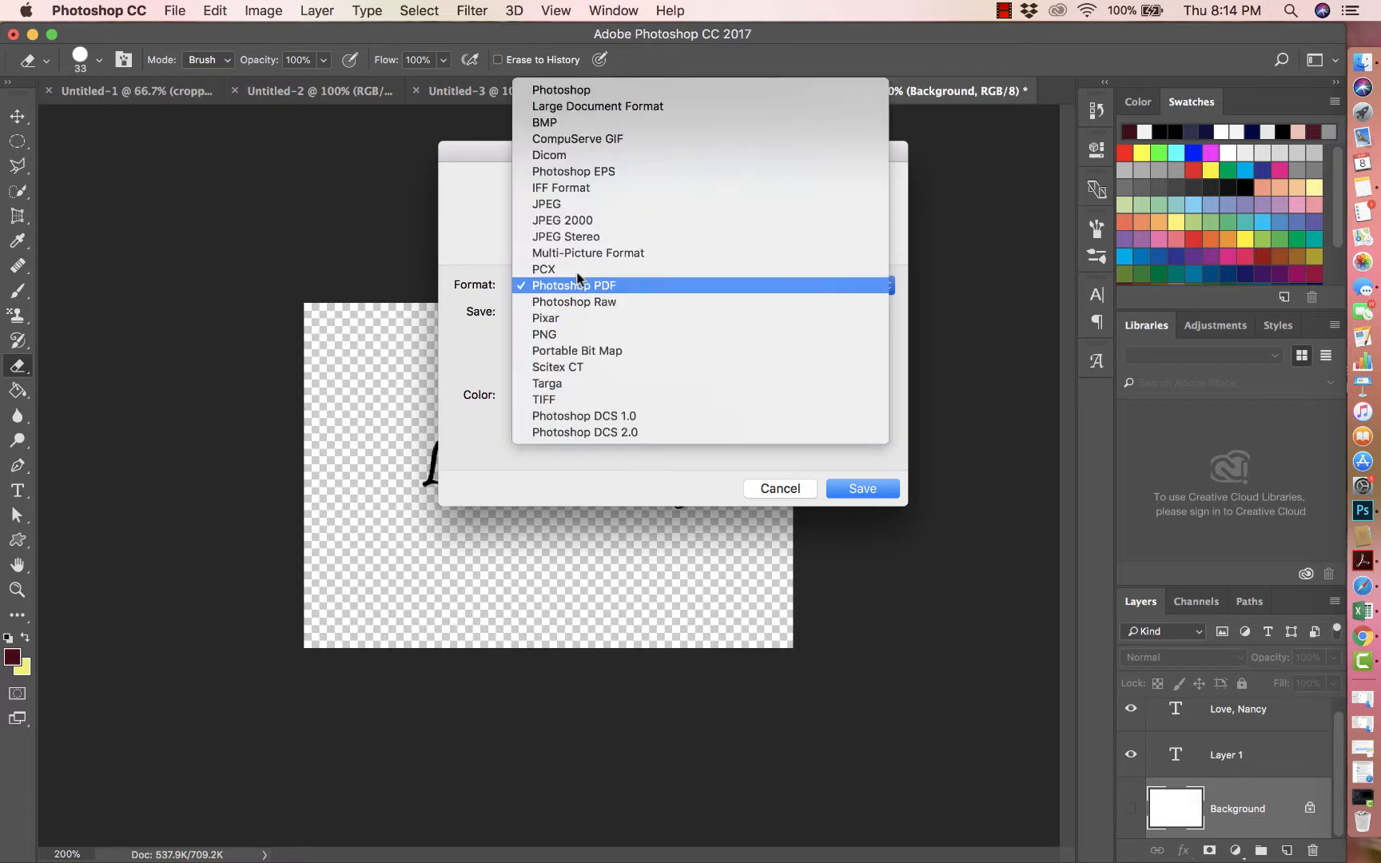
left_click(580, 336)
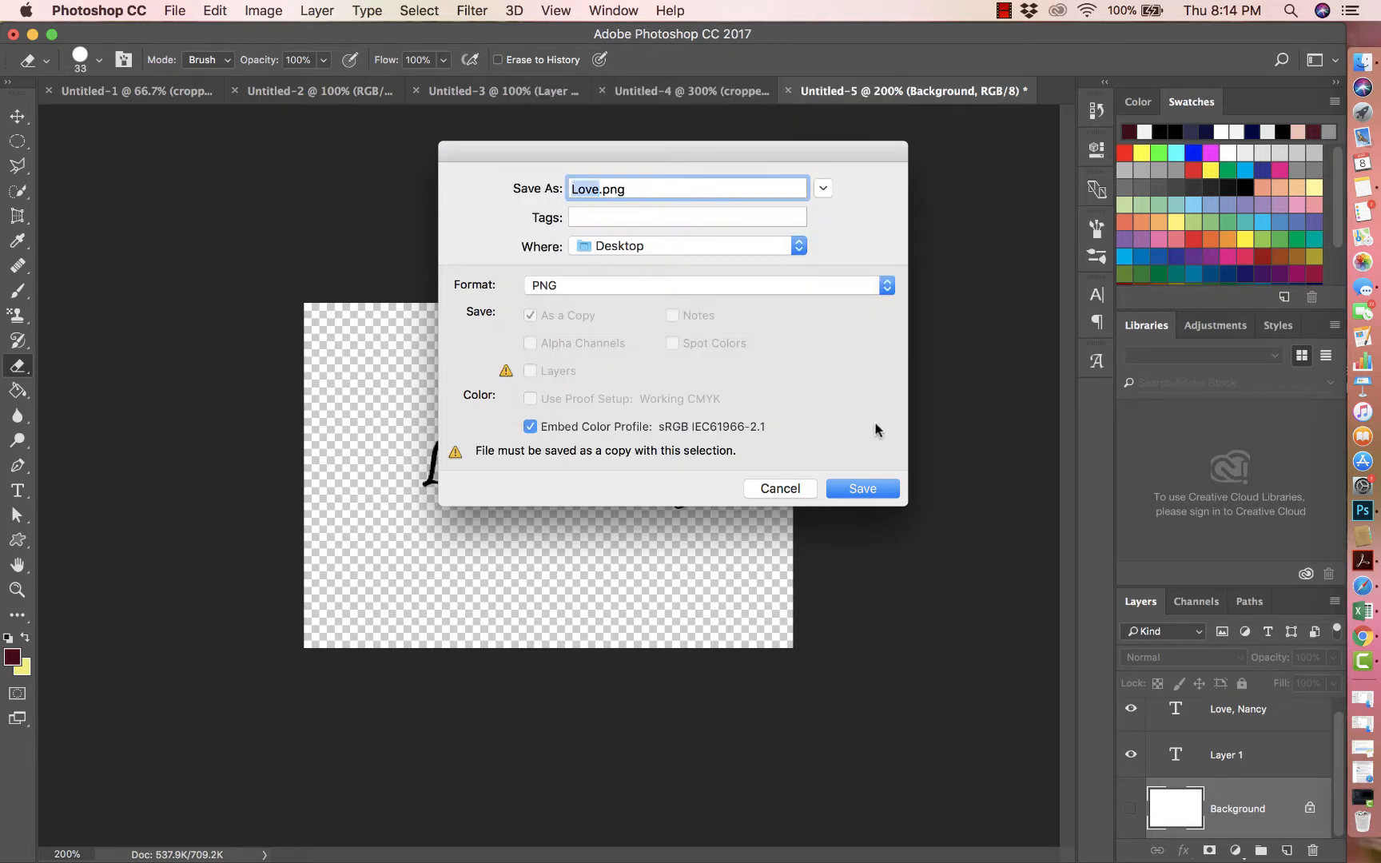
left_click(863, 488)
left_click(755, 289)
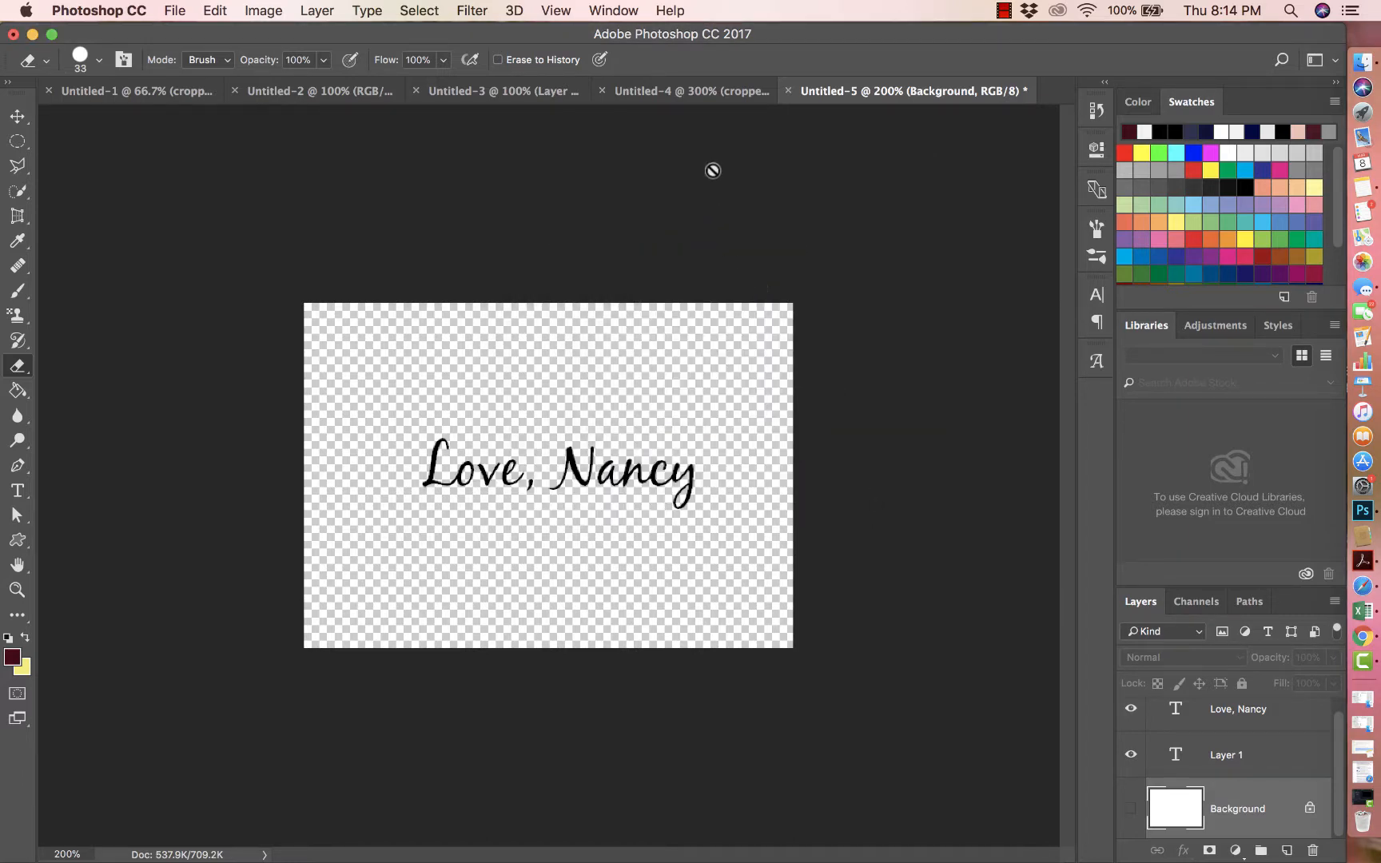
Create a new 510 x 360 pixel RGB document at 300 pixels/inch with a white background.
left_click(631, 91)
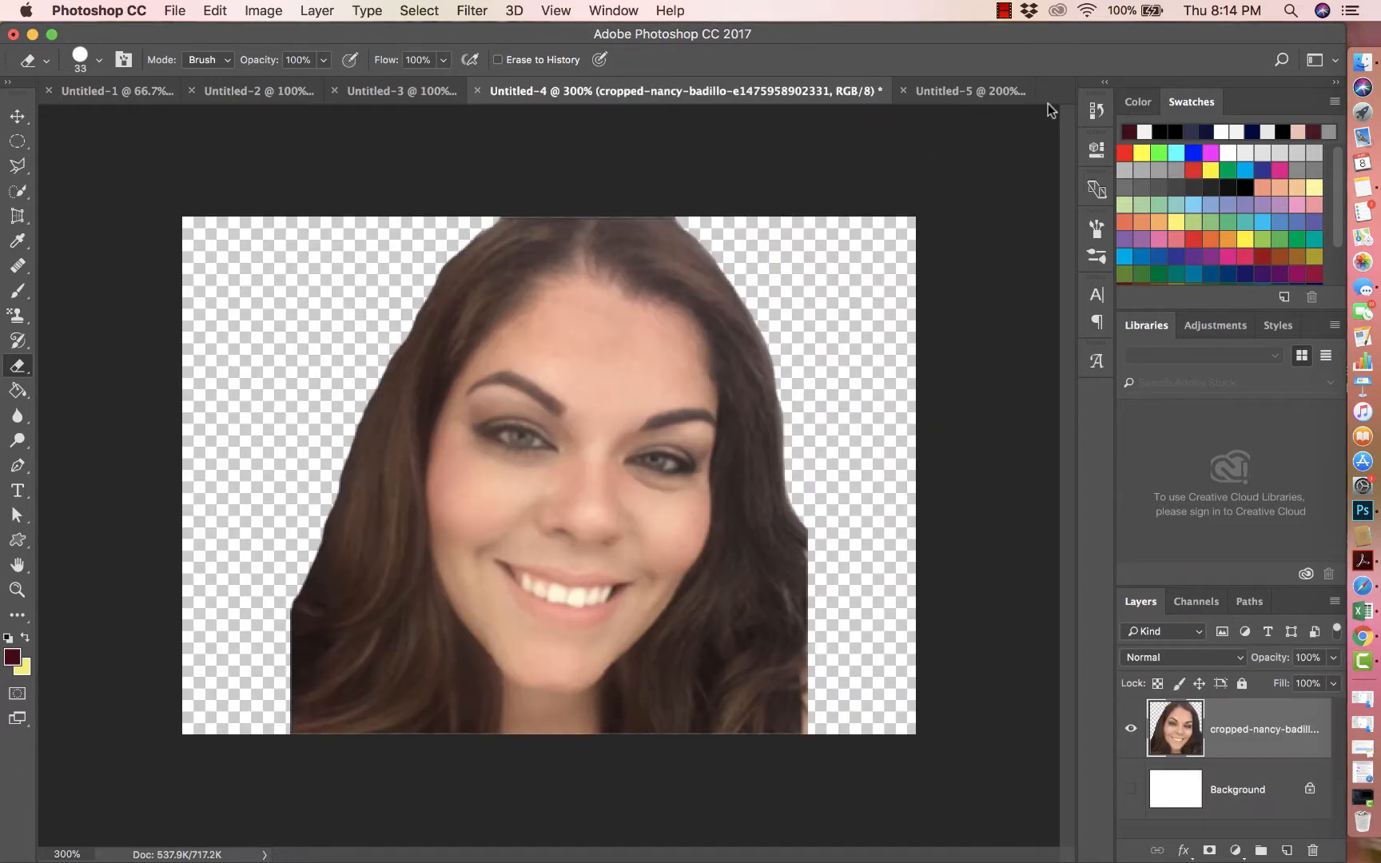
left_click_drag(1098, 32, 991, 34)
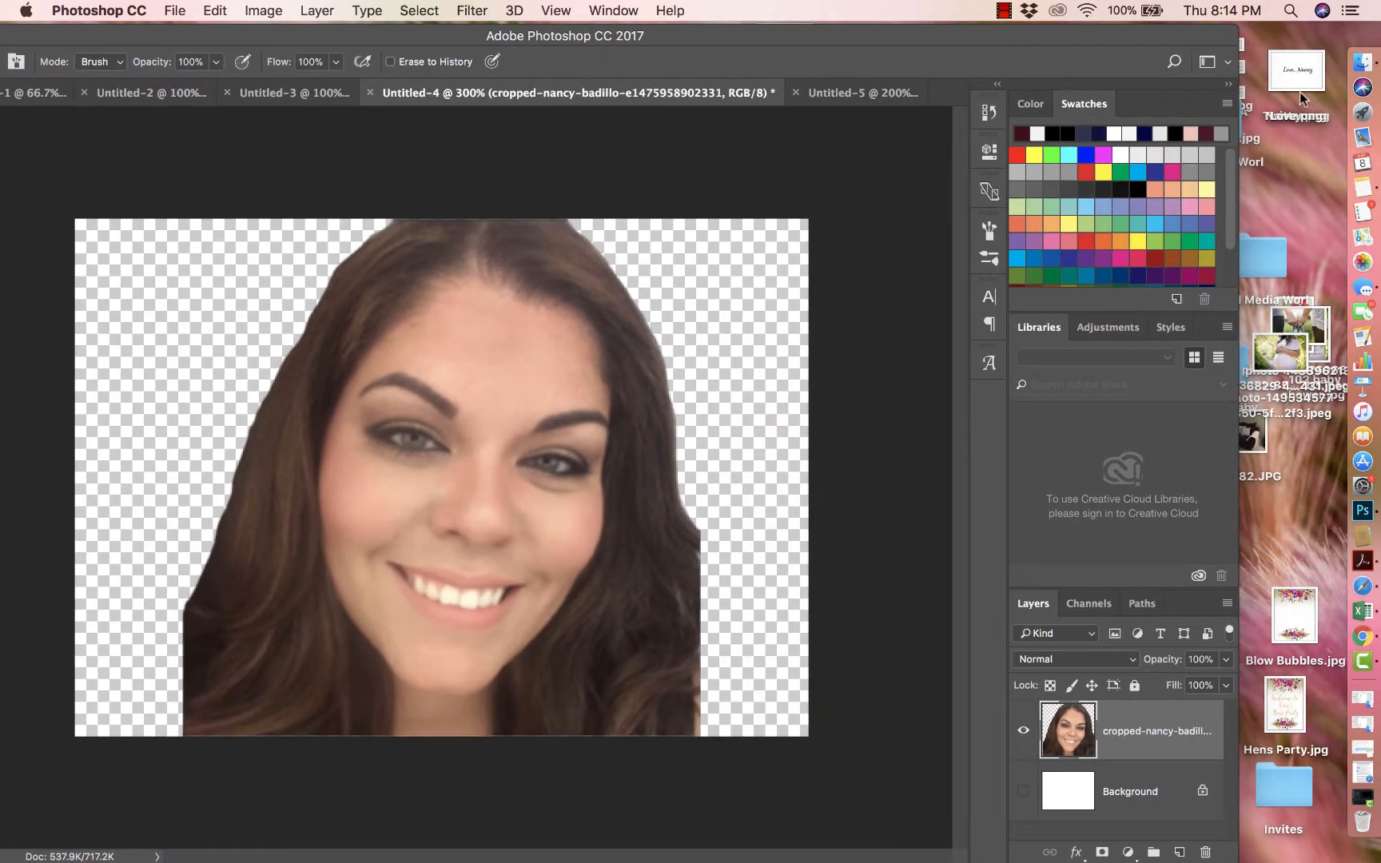
left_click(174, 10)
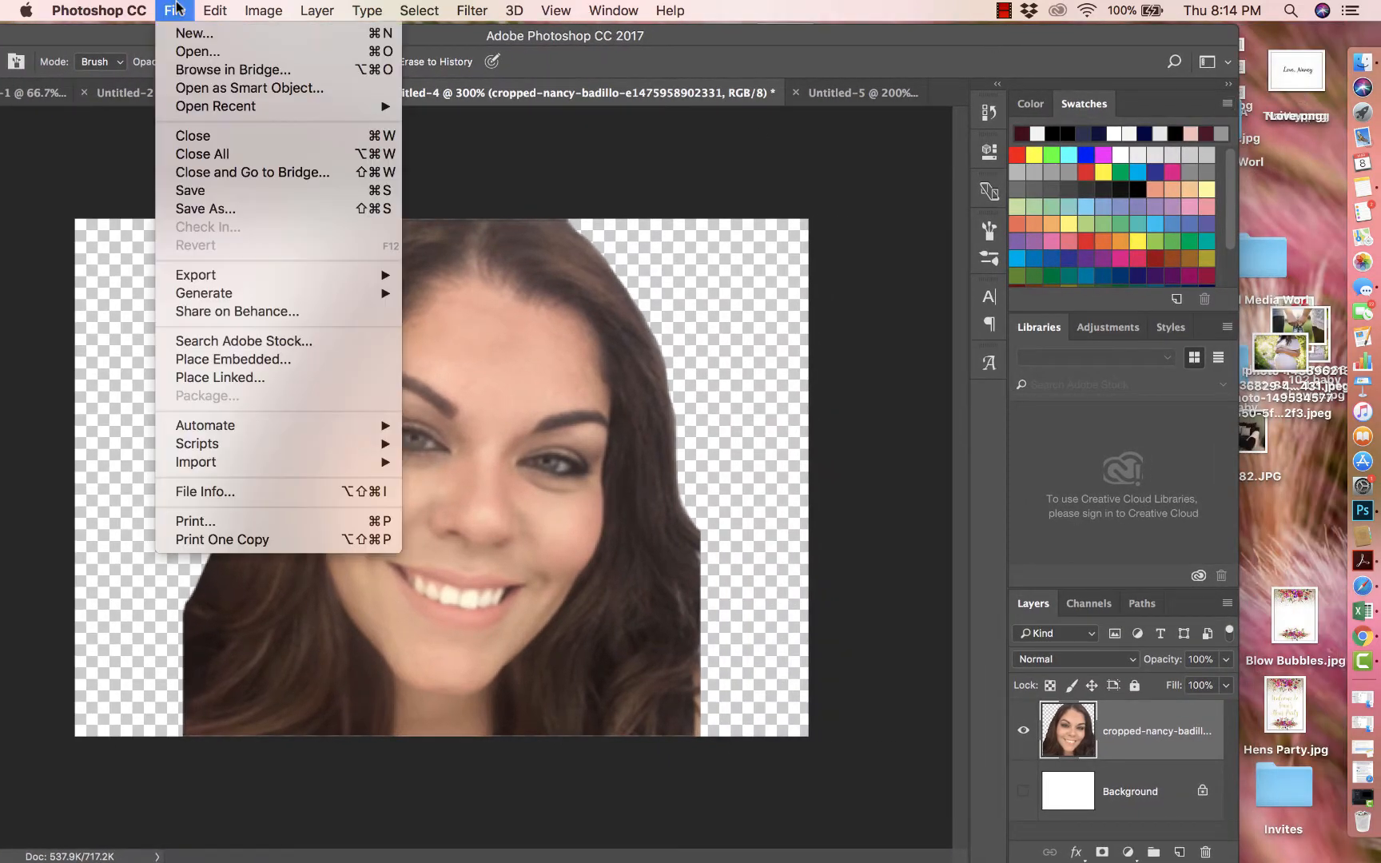
left_click(192, 35)
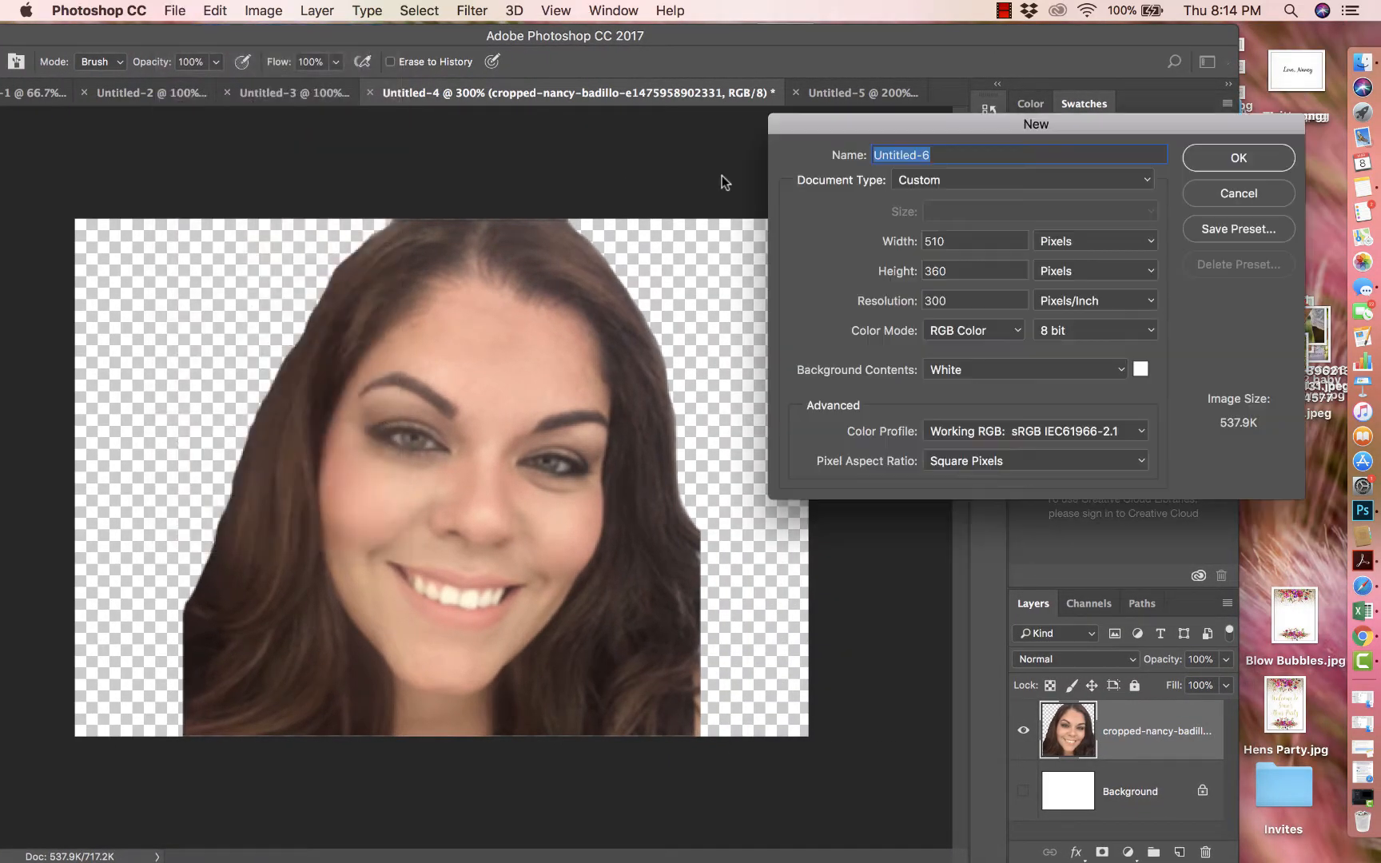
left_click(1226, 161)
key("super+equal")
key("super+equal")
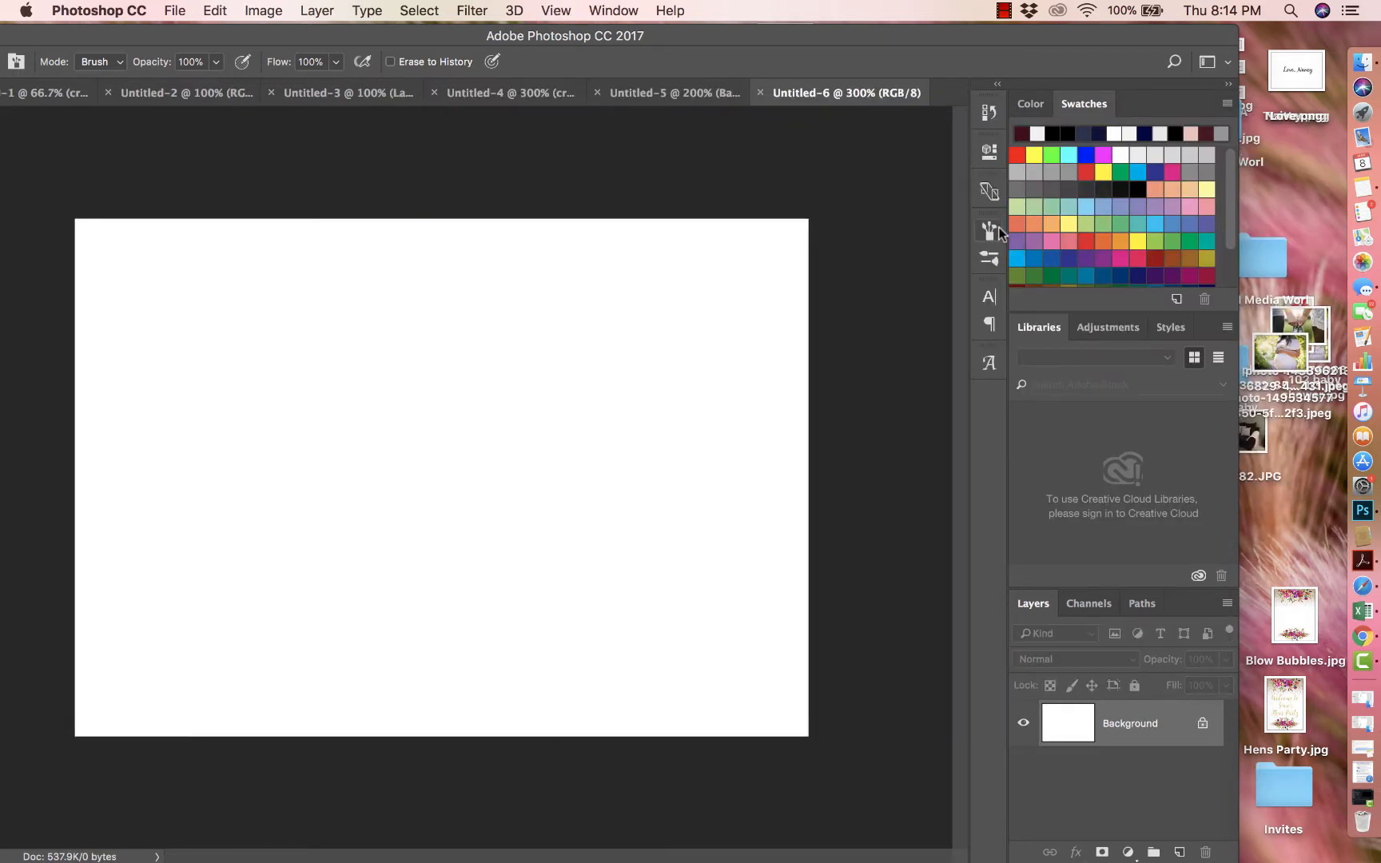
Set the foreground color to gray #969696 and fill the new document's background with it using the Paint Bucket.
left_click_drag(696, 26, 829, 24)
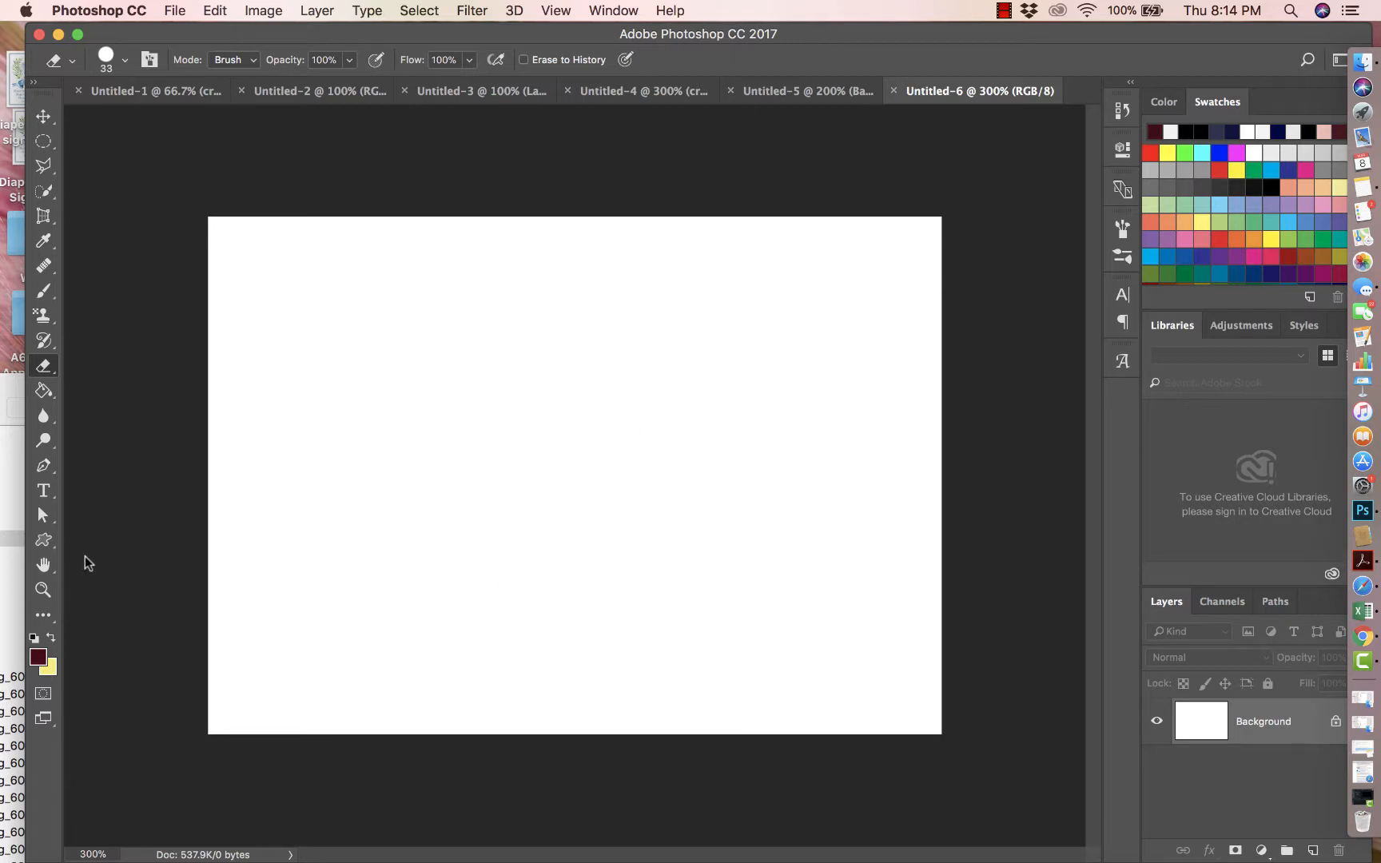
left_click(37, 660)
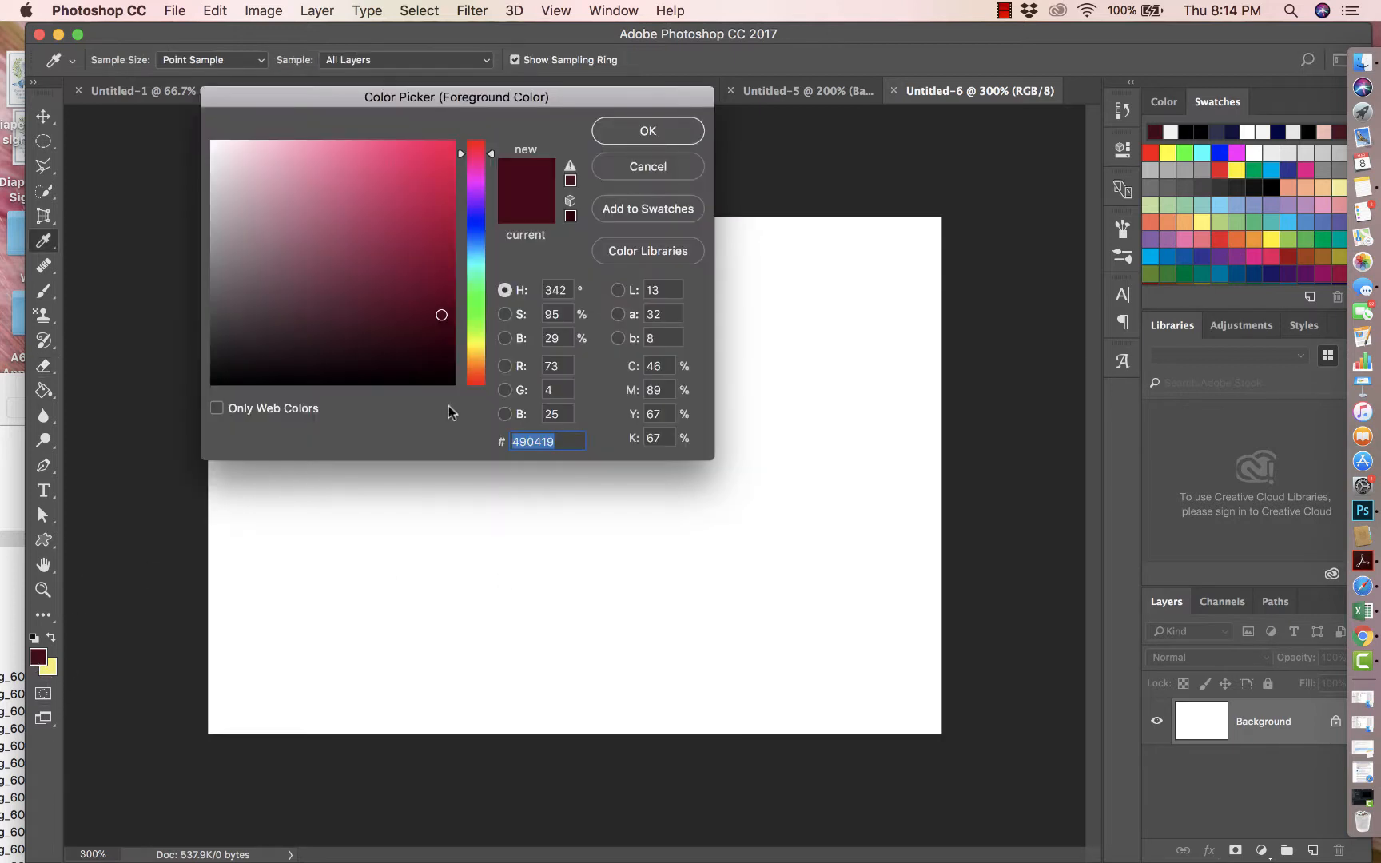
mouse_move(363, 324)
left_mouse_down()
mouse_move(318, 275)
mouse_move(210, 241)
left_mouse_up()
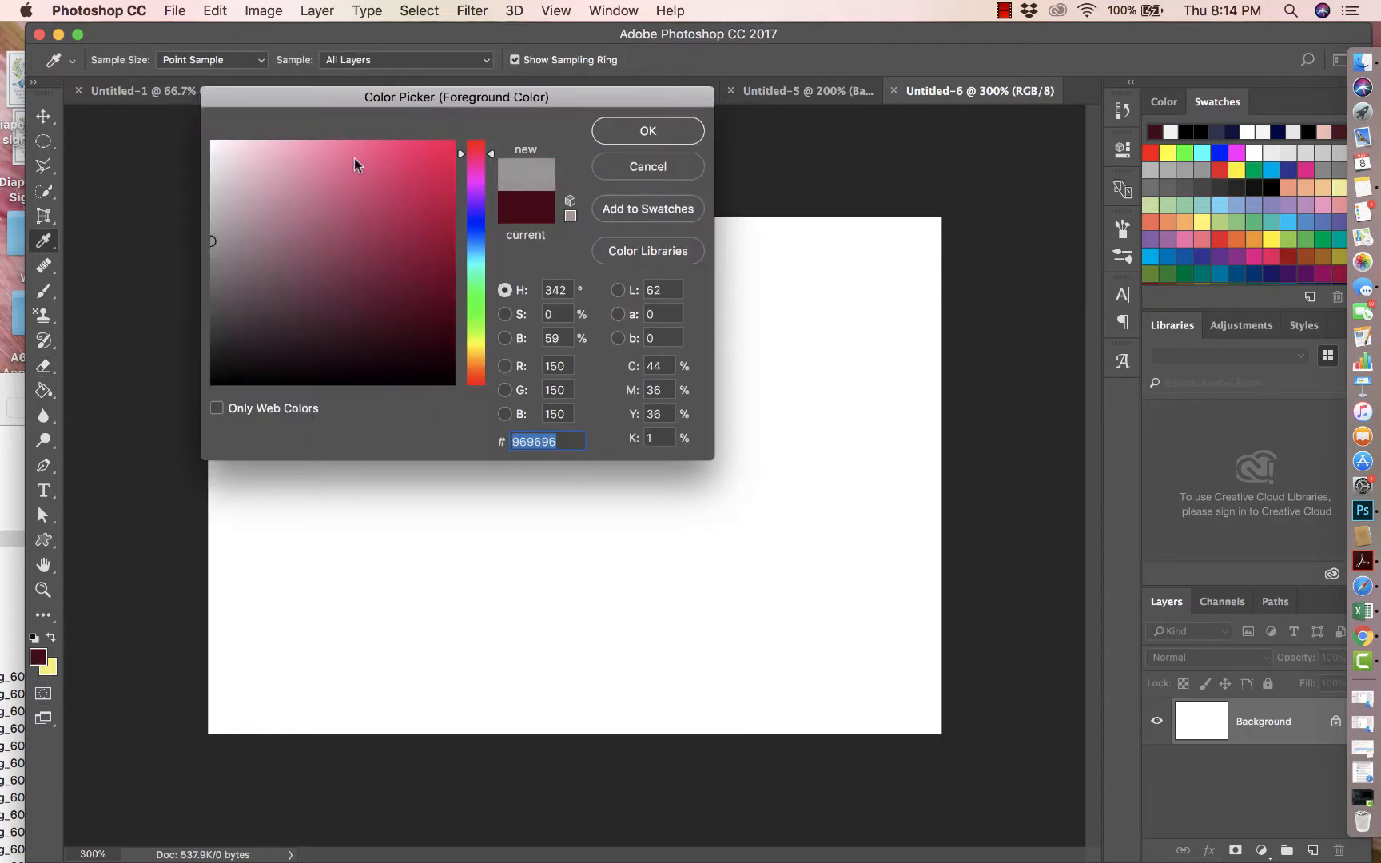
left_click(646, 133)
left_click(44, 391)
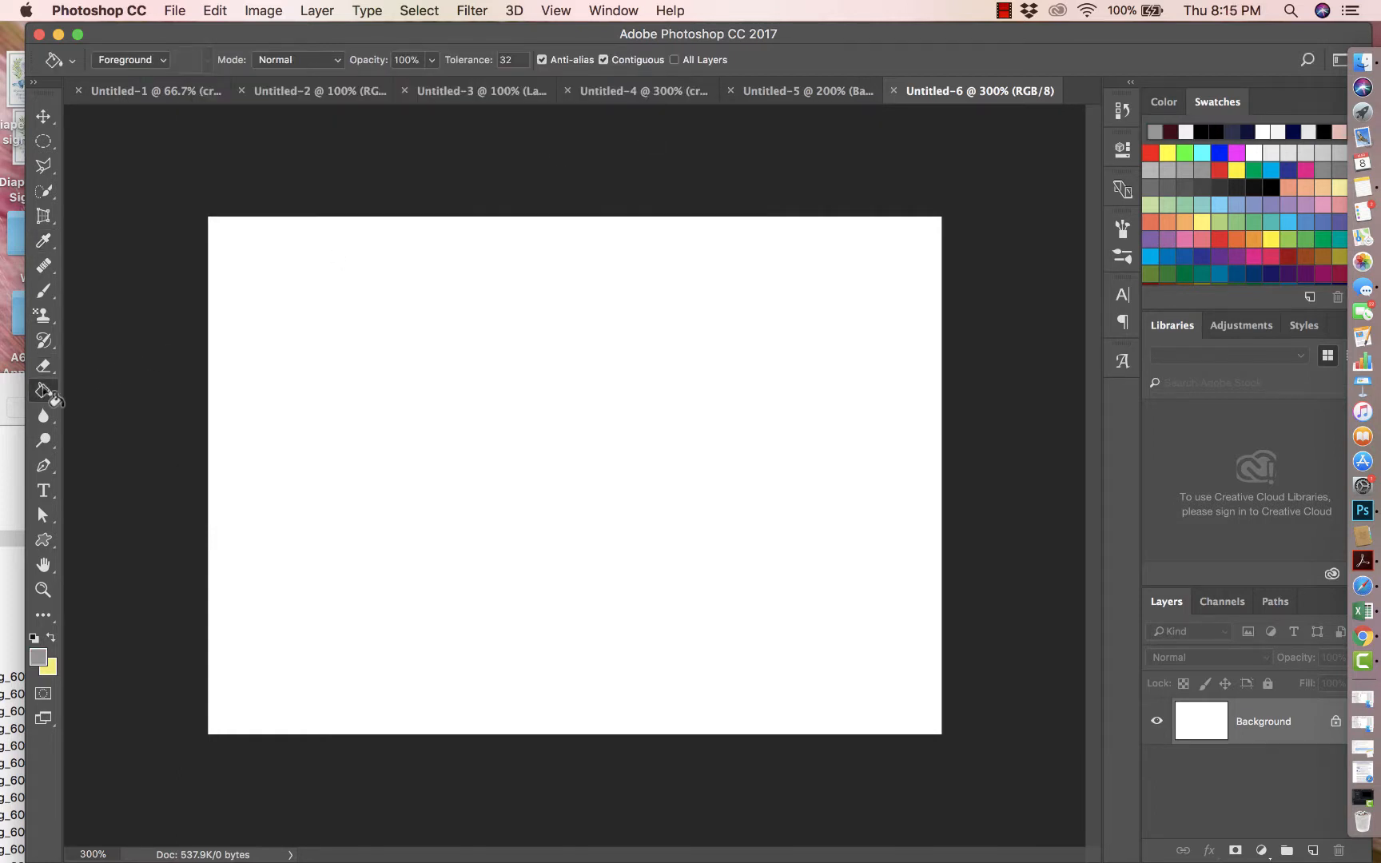
left_click(470, 438)
Place the portrait PNG from the Desktop into the gray document at full size, shifted toward the canvas's right edge.
left_click_drag(1117, 36, 996, 37)
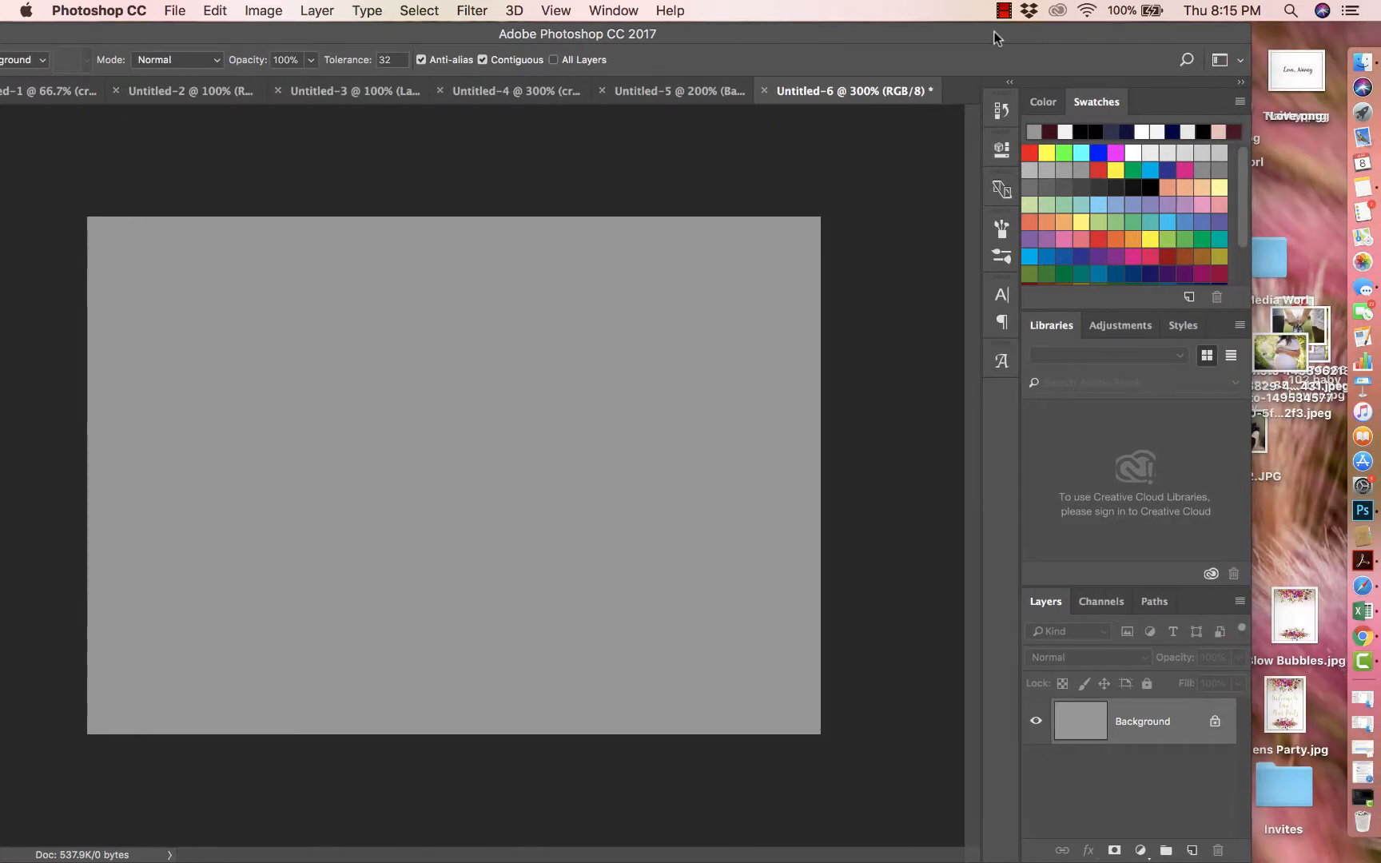
left_click_drag(1312, 80, 499, 513)
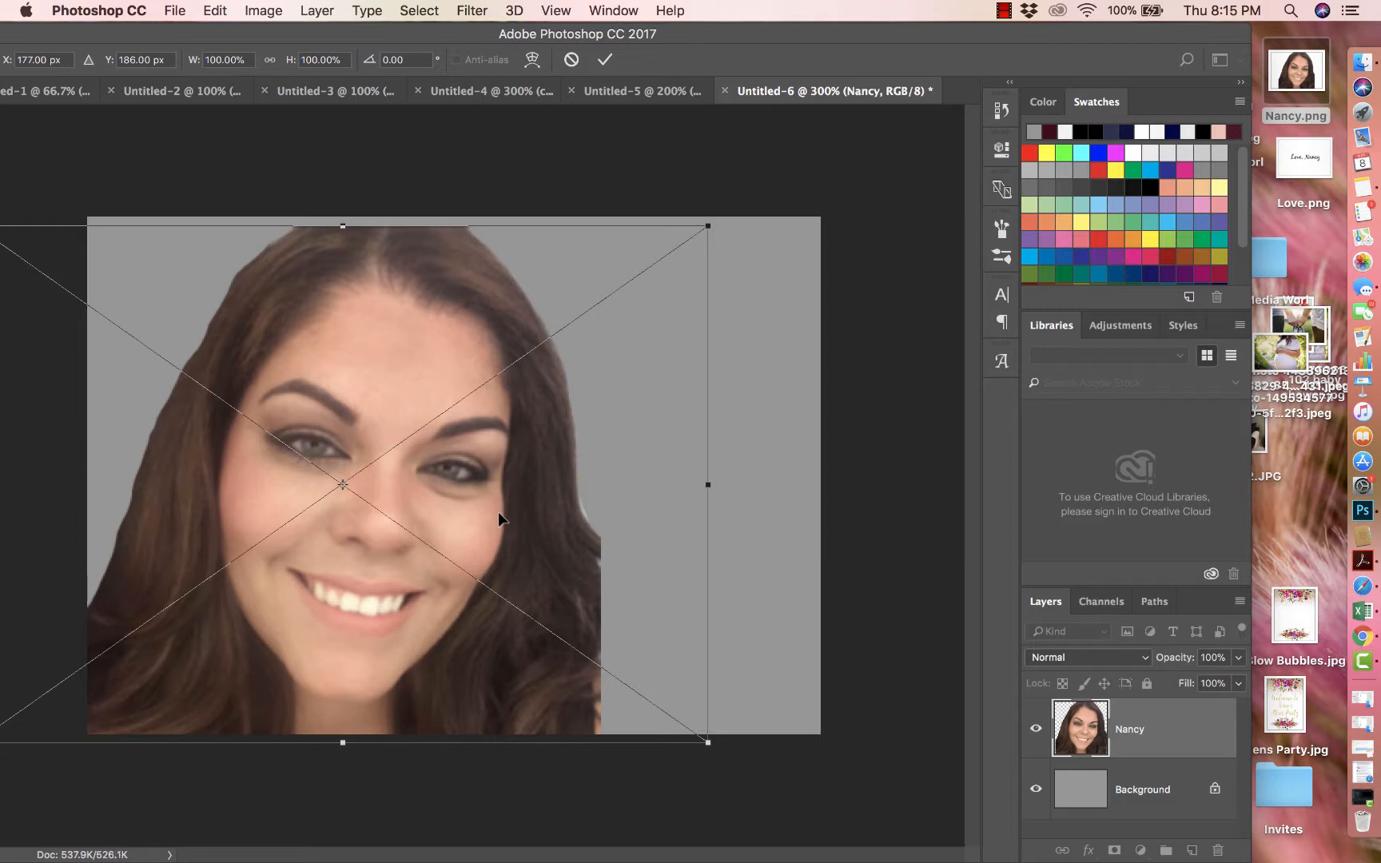
left_click_drag(529, 456, 761, 472)
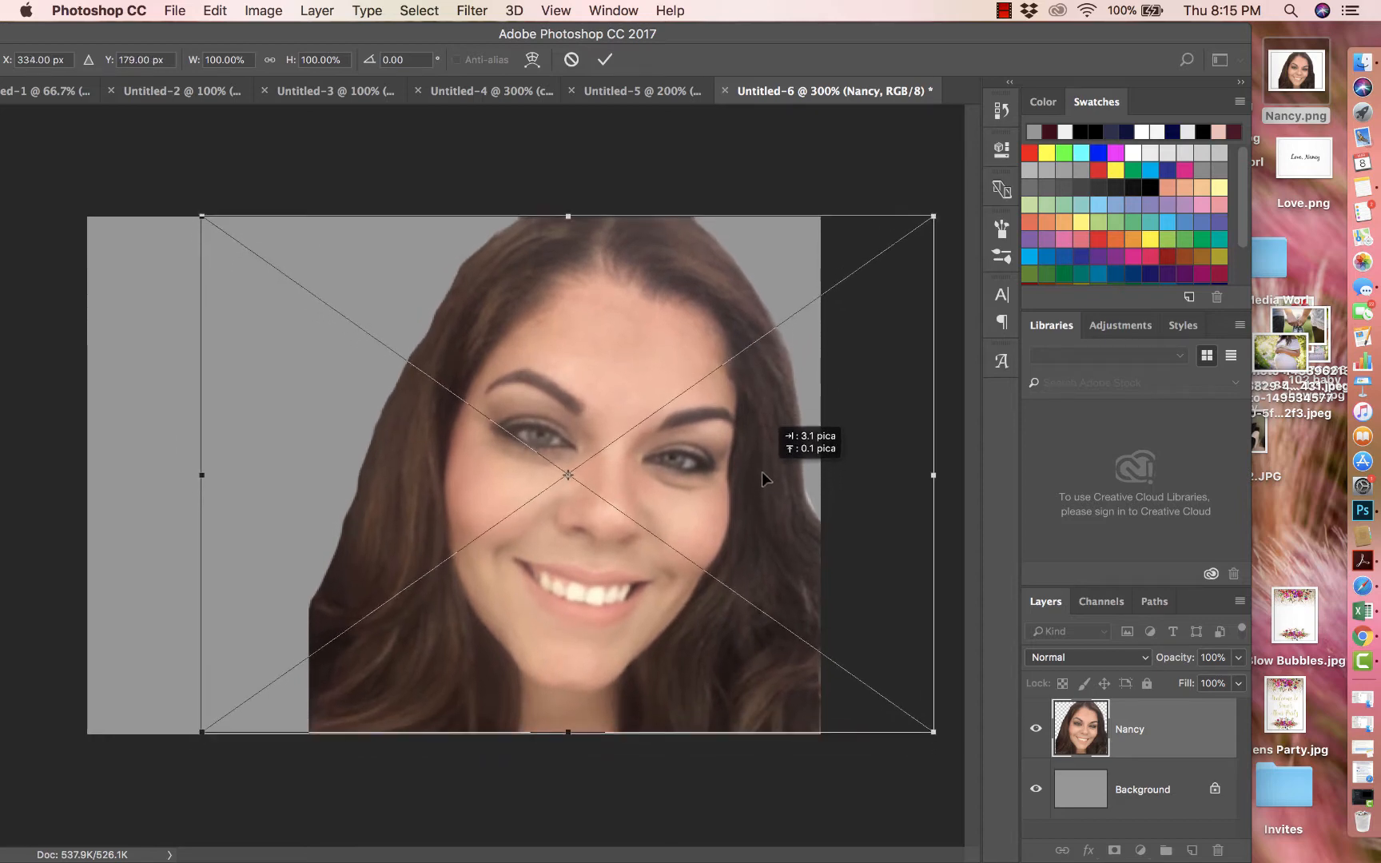
left_click(605, 59)
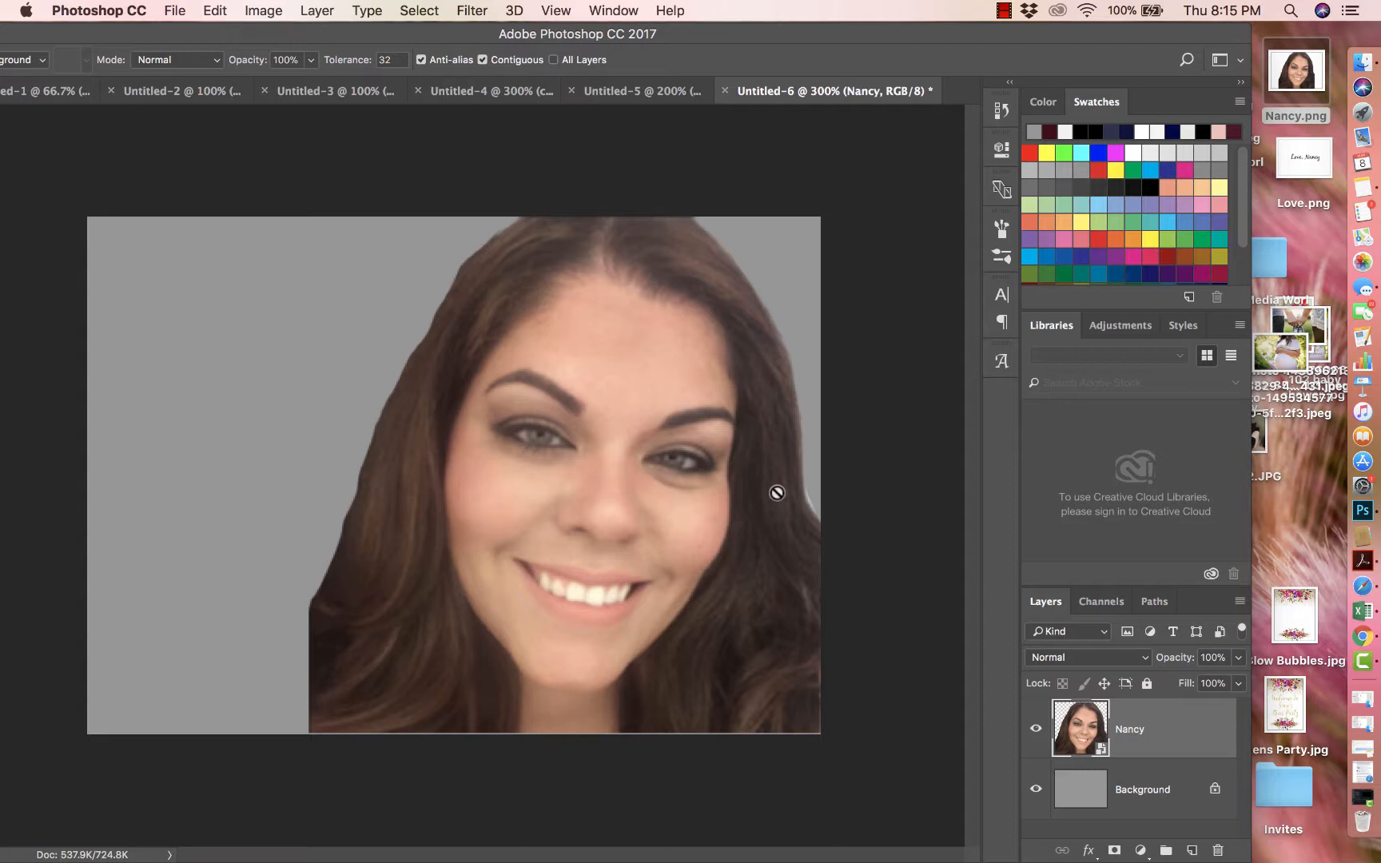
Place Love.png from the Desktop over the portrait, scaled to about 66% wide and 69% high in the canvas's lower-left corner.
left_click_drag(1323, 180, 626, 586)
left_click_drag(644, 490, 589, 566)
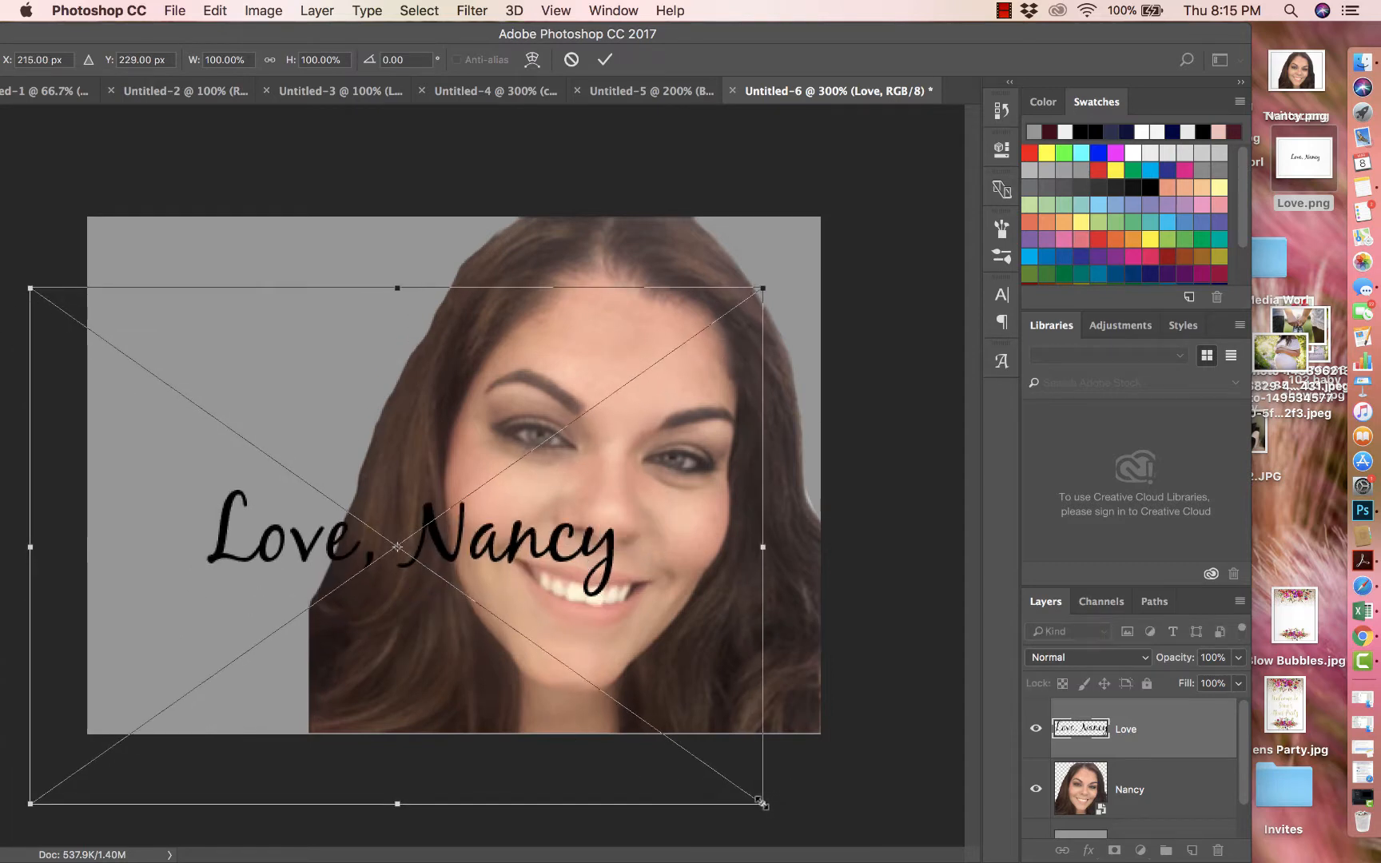
left_click_drag(763, 808, 516, 643)
mouse_move(391, 561)
left_mouse_down()
mouse_move(369, 736)
mouse_move(456, 763)
mouse_move(701, 779)
mouse_move(368, 739)
mouse_move(348, 776)
left_mouse_up()
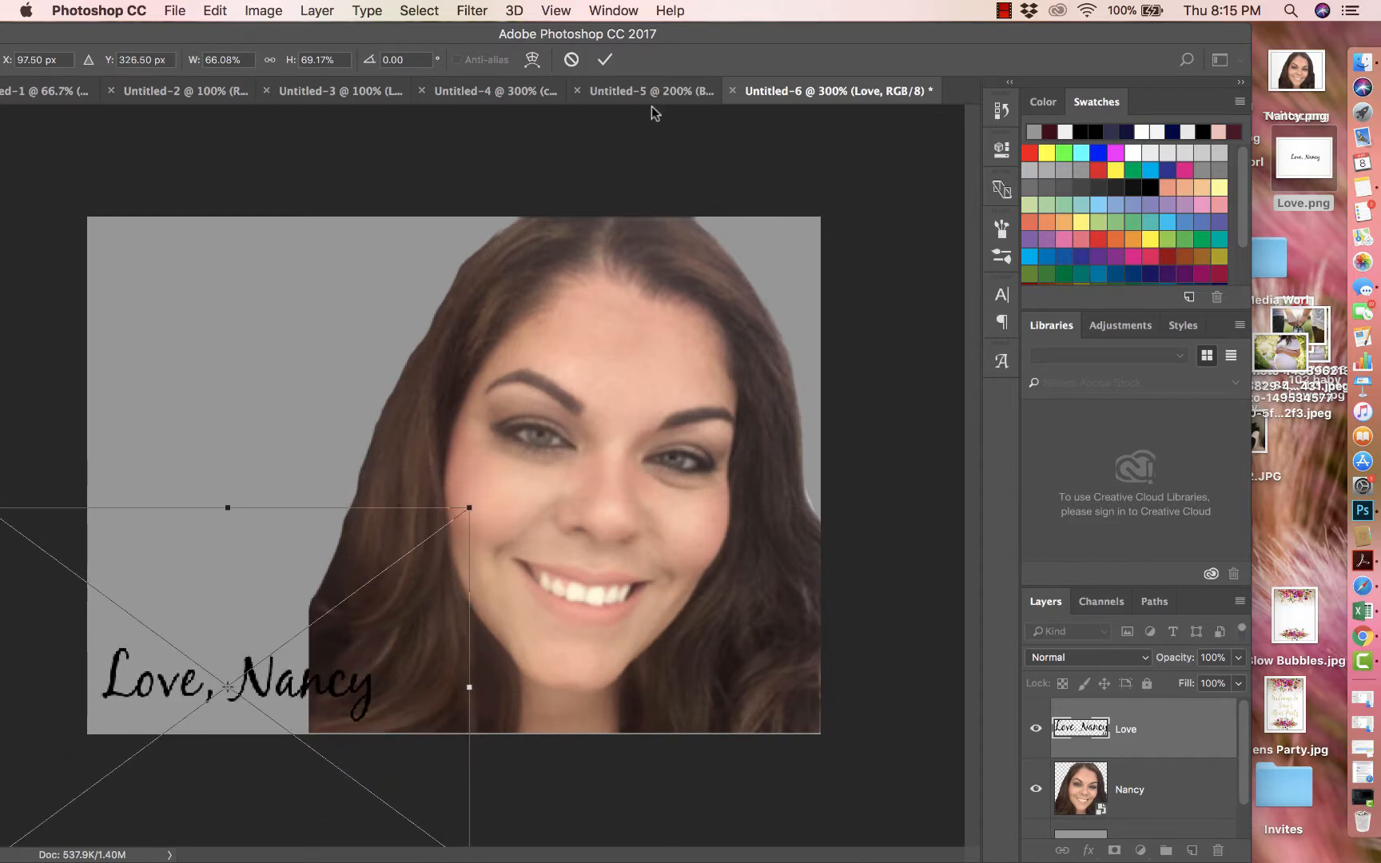
left_click(604, 59)
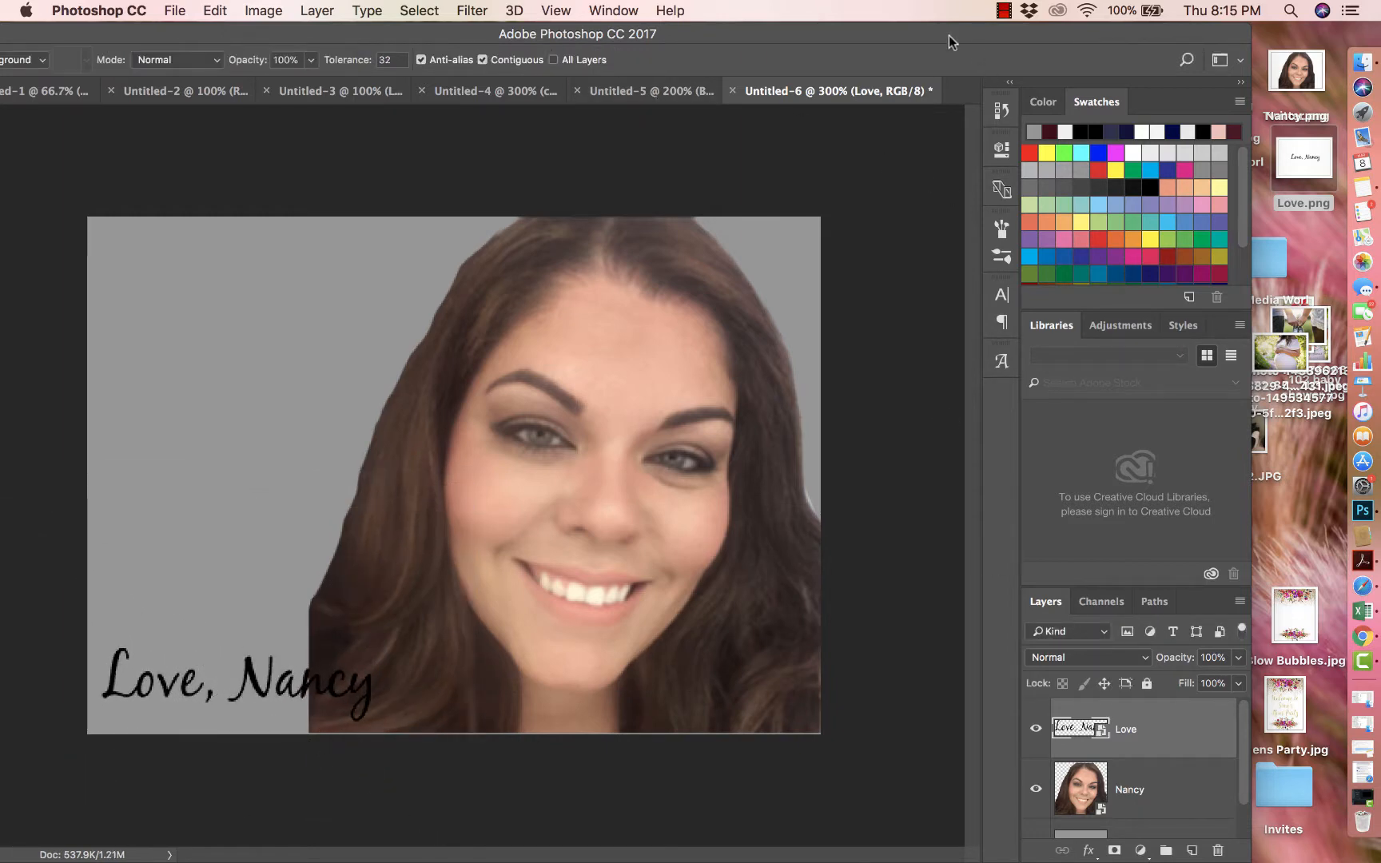
Set the foreground color to light gray #e5e5e5 and refill the Background layer with it using the Paint Bucket.
left_click_drag(949, 36, 1120, 36)
scroll(1258, 735, "down", 1)
left_click(1254, 813)
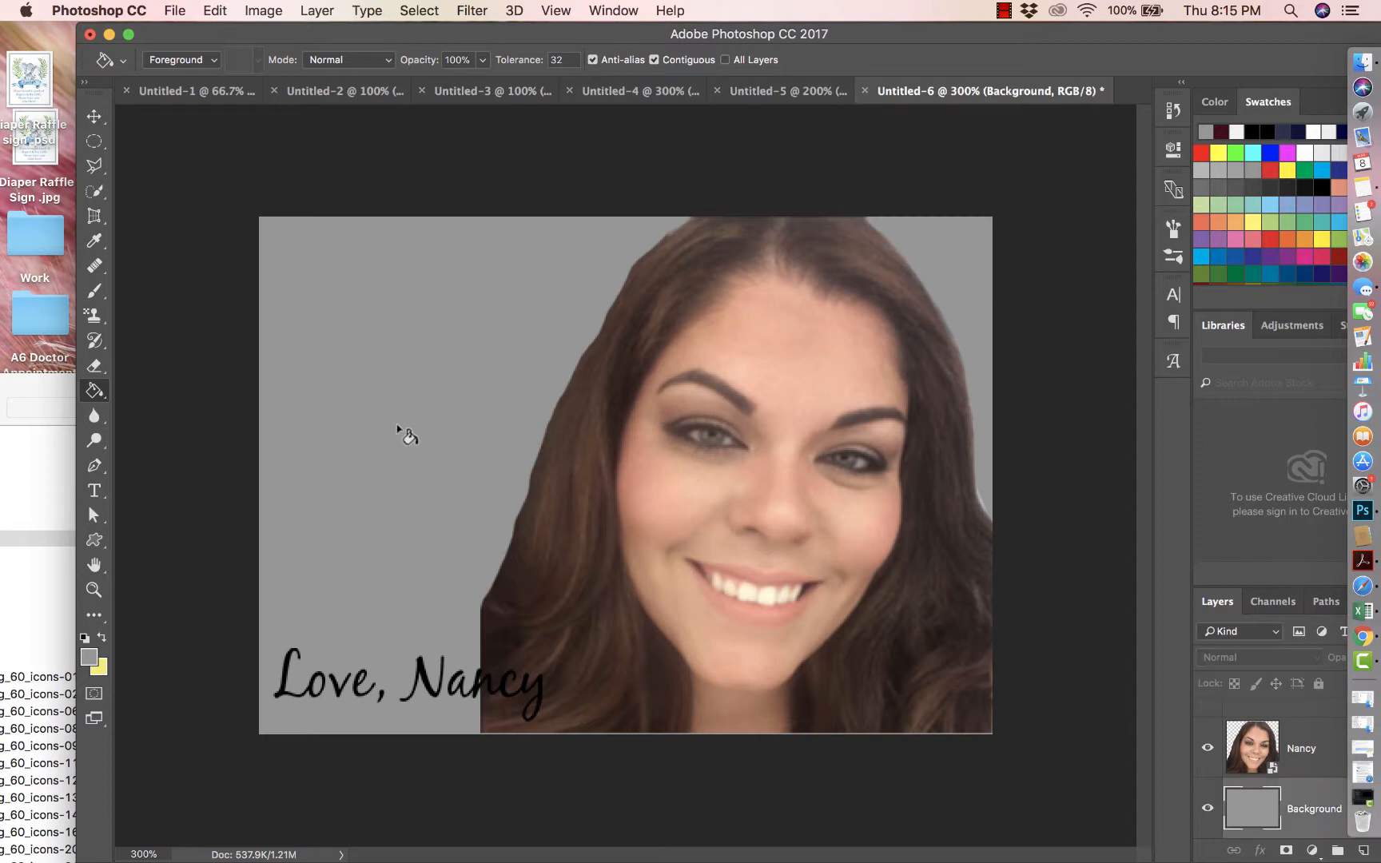
left_click(90, 657)
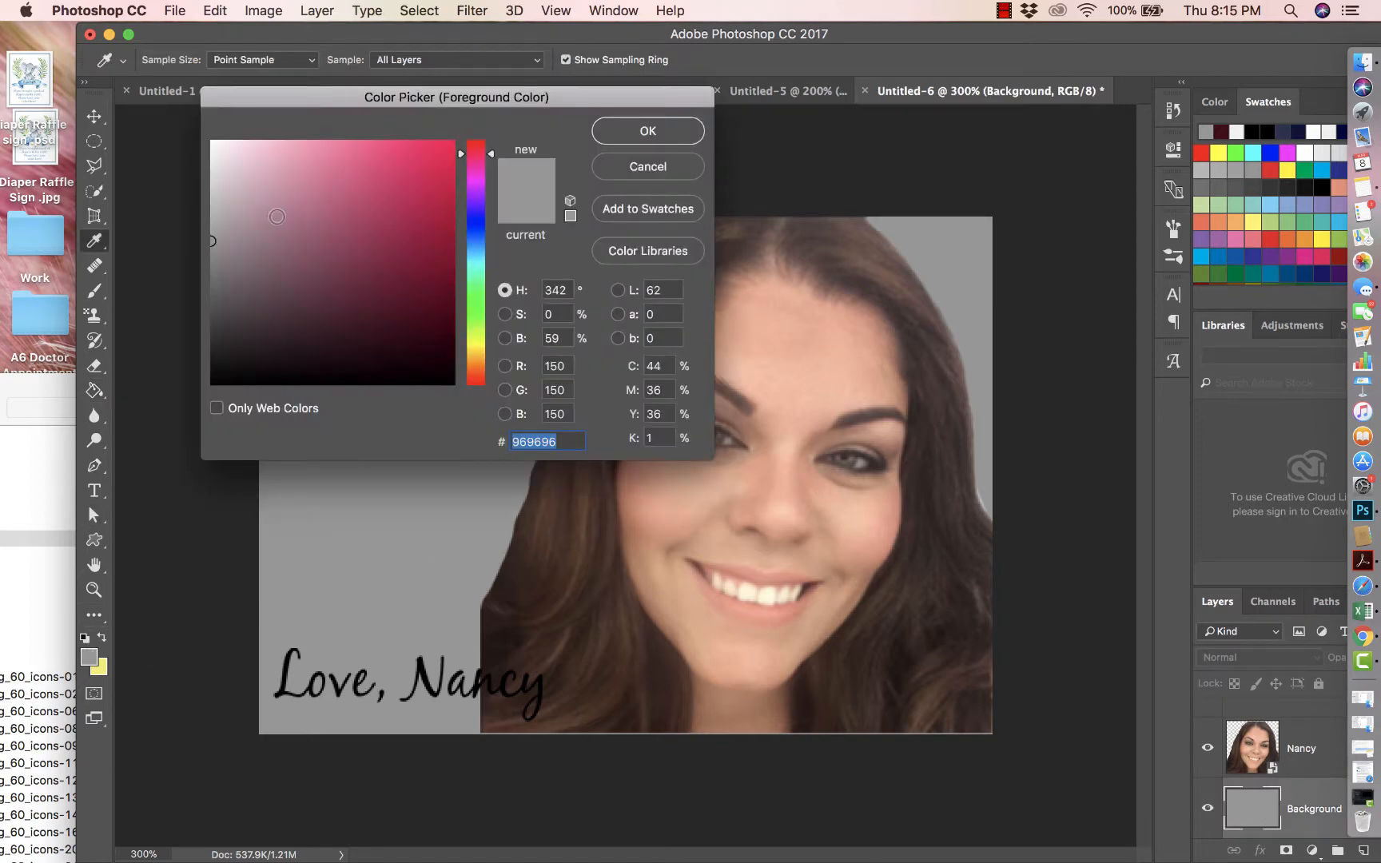
left_click_drag(239, 211, 206, 170)
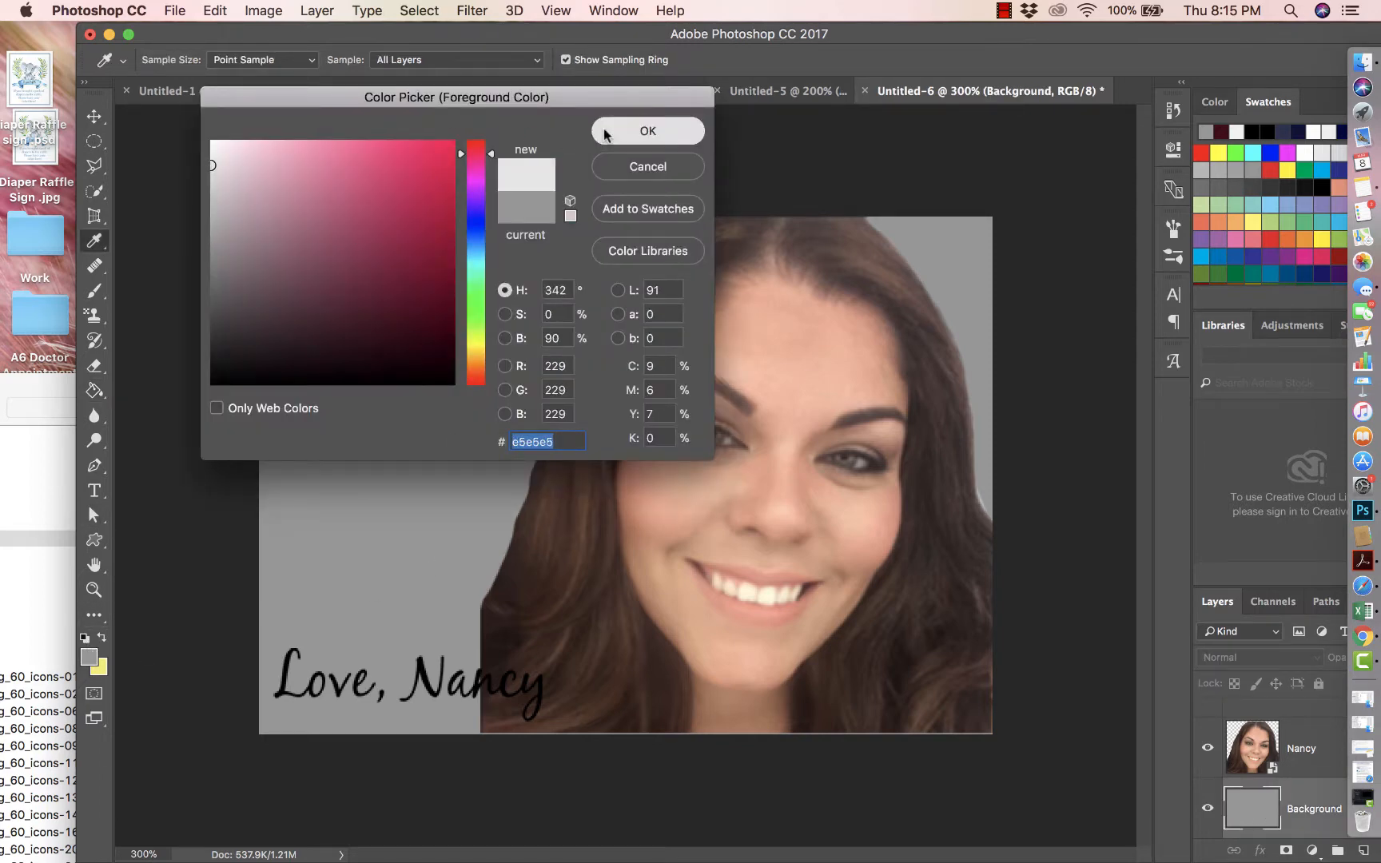
left_click(647, 130)
left_click(417, 371)
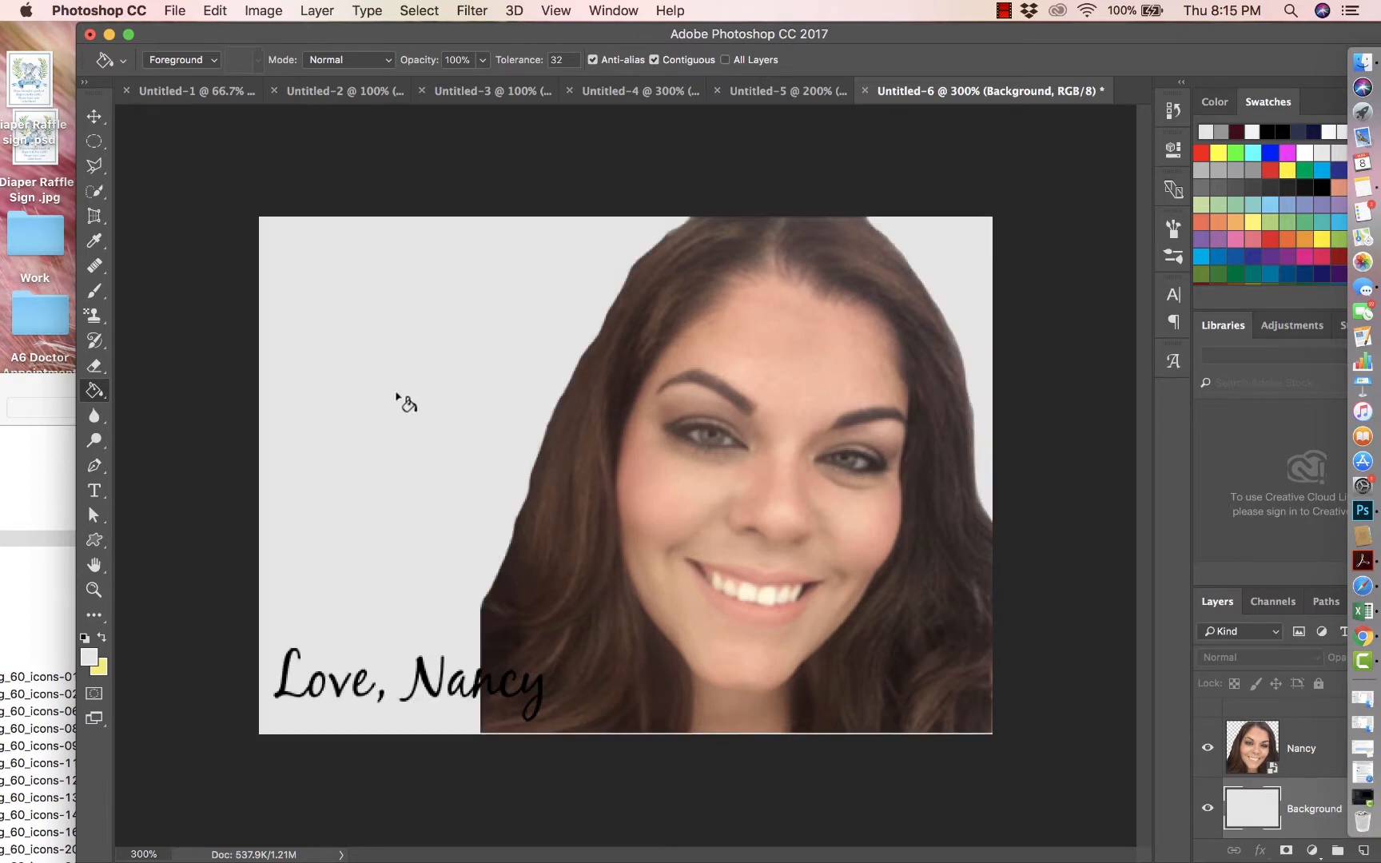
Move the signature to the canvas's upper-left area and scale it down so it sits clear of the portrait.
left_click(94, 116)
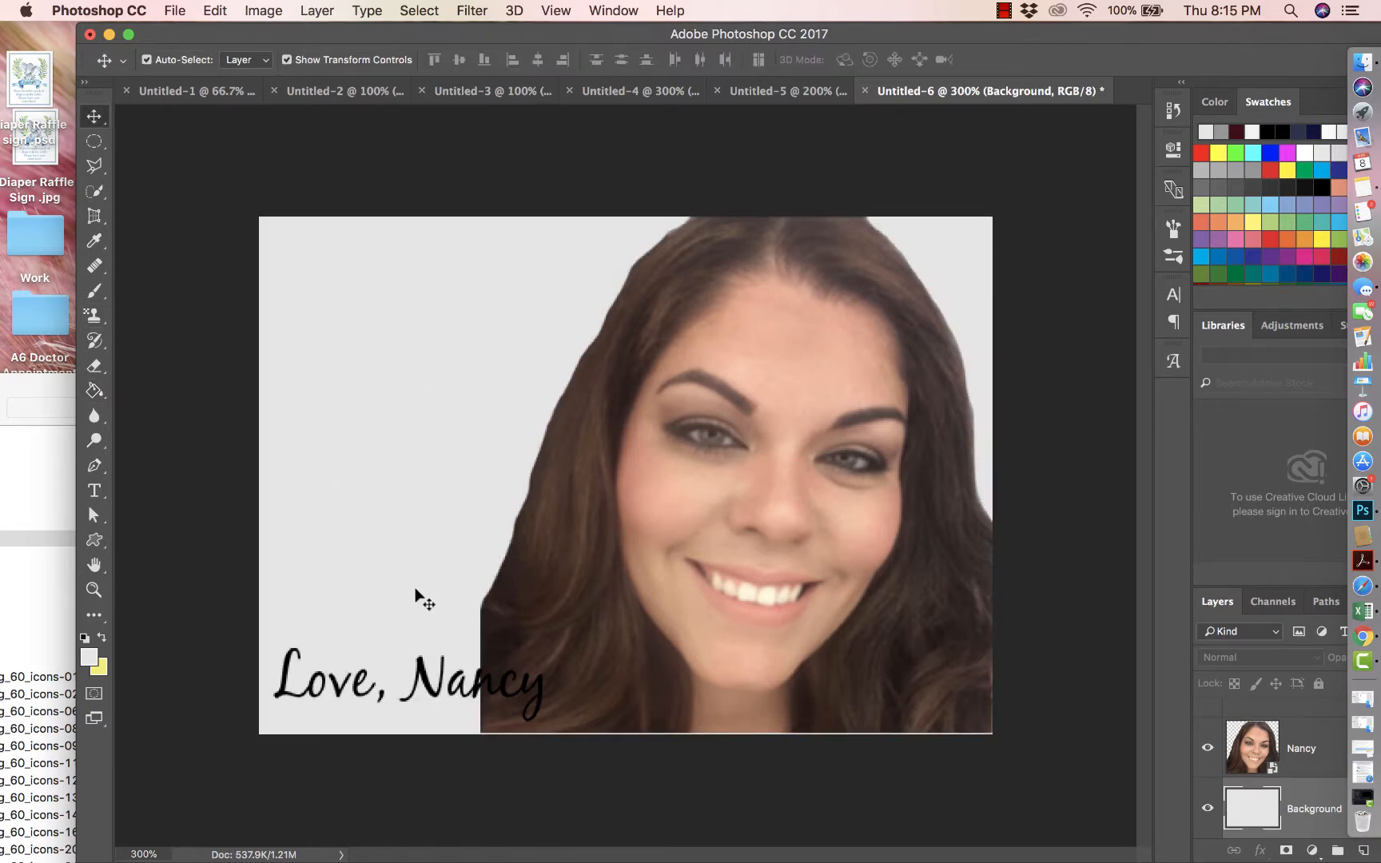
left_click_drag(451, 668, 424, 240)
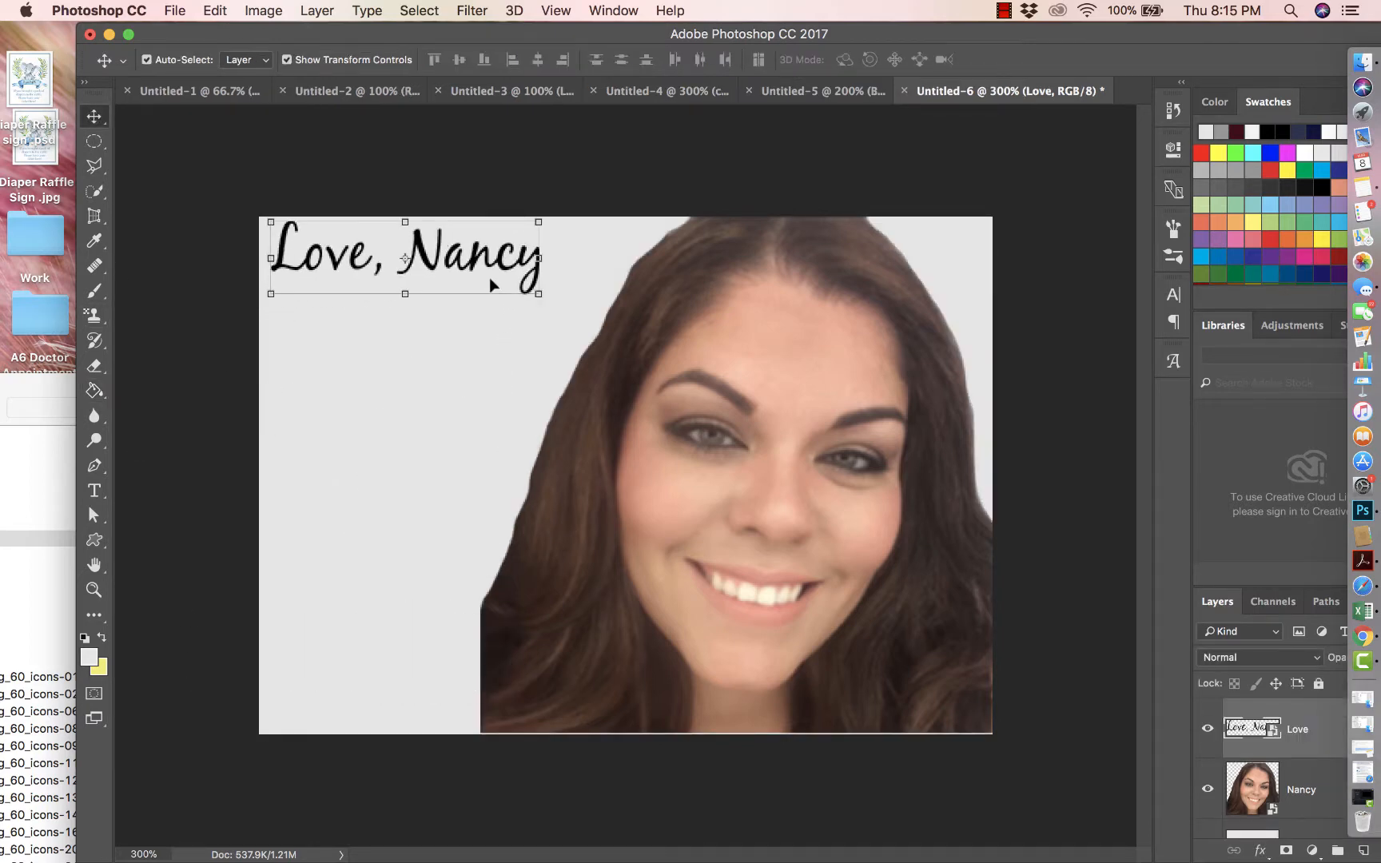
key("super+t")
left_click_drag(506, 285, 567, 359)
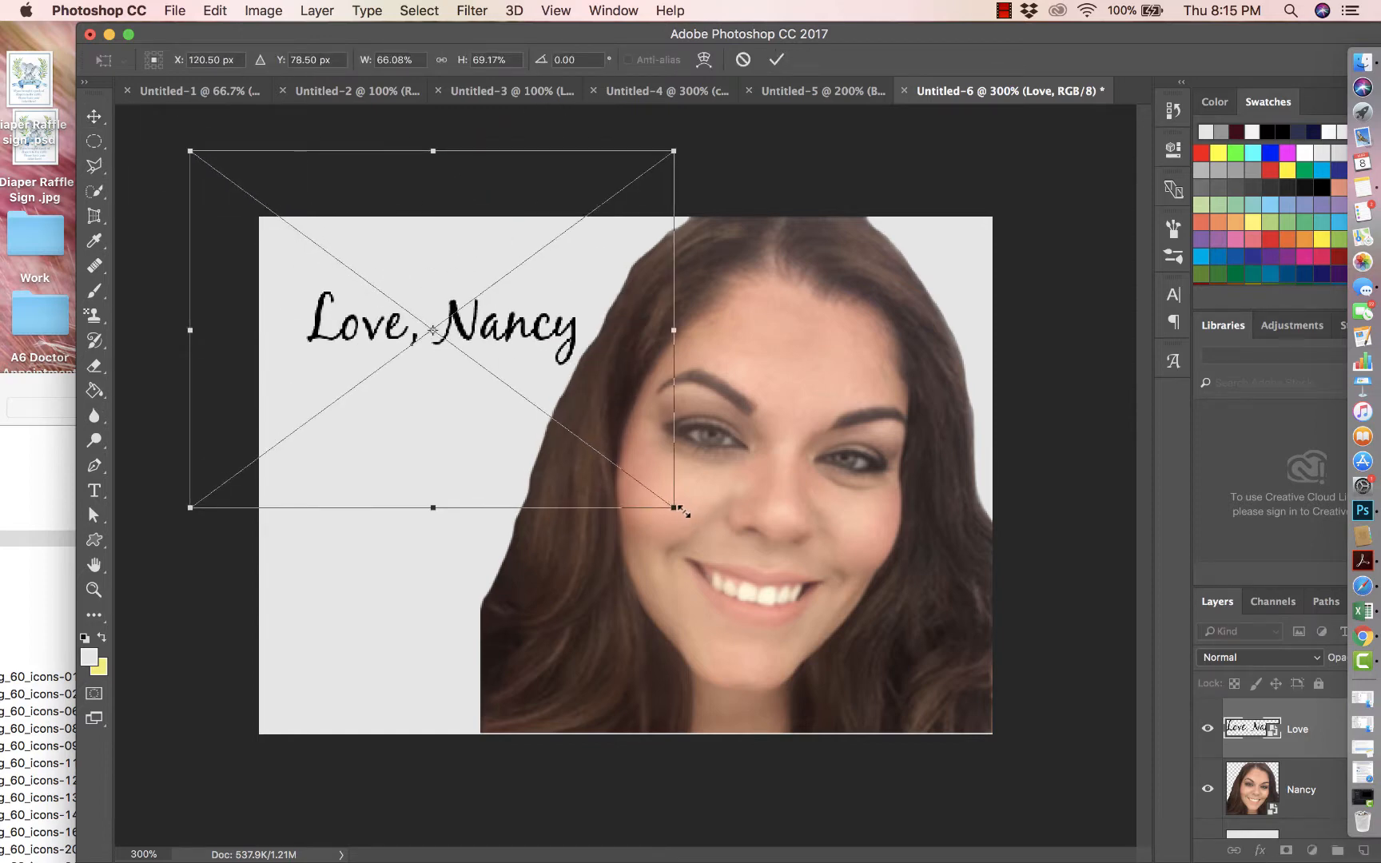
left_click_drag(672, 499, 499, 377)
left_click_drag(443, 323, 481, 339)
left_click(776, 60)
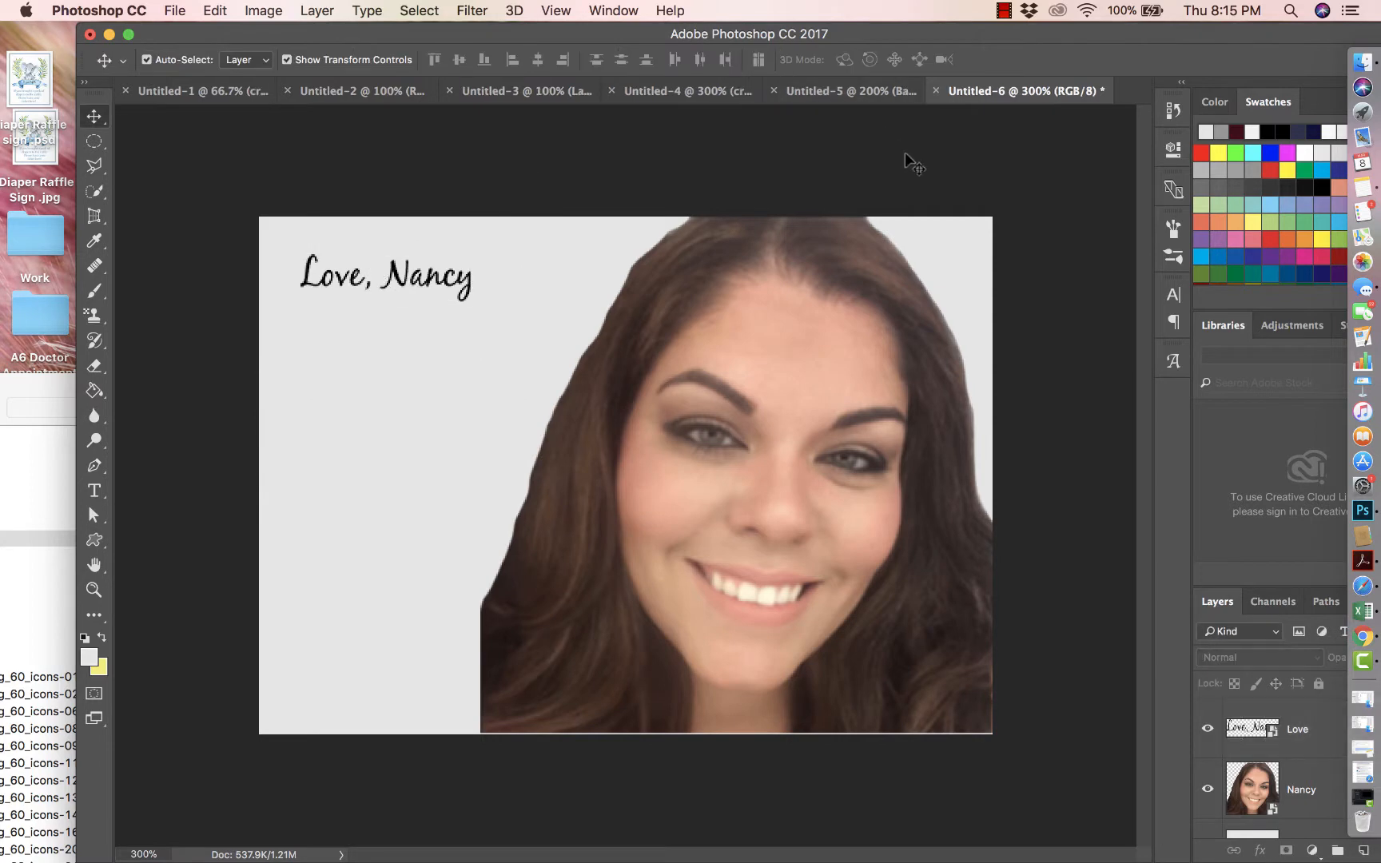
Place the Twitter icon PNG from the Desktop, scaled down to fit beneath the signature beside the portrait.
left_click_drag(1114, 35, 900, 32)
left_click_drag(1296, 70, 251, 453)
left_click_drag(339, 35, 694, 35)
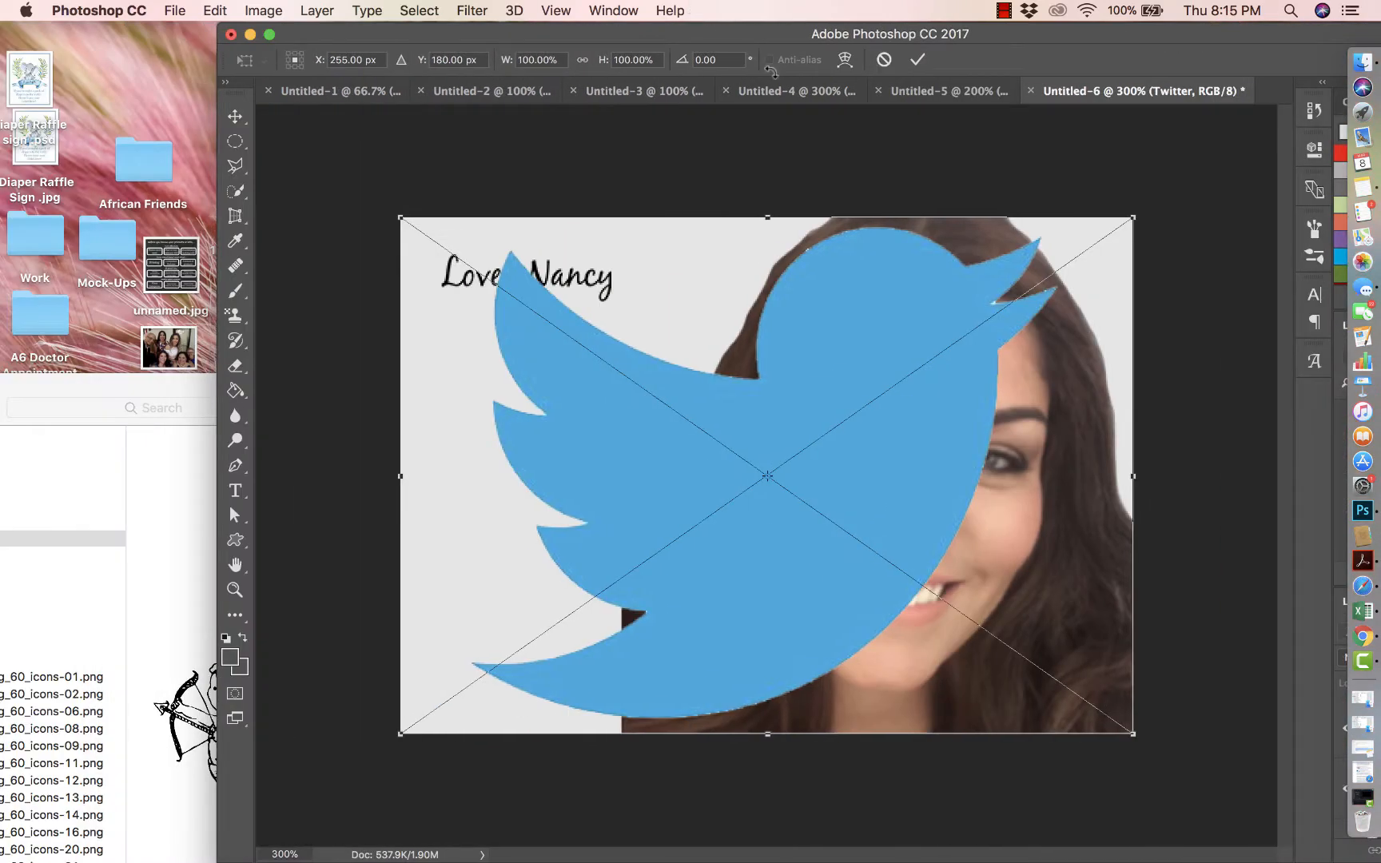
left_click_drag(1126, 219, 635, 557)
left_click_drag(616, 657, 595, 479)
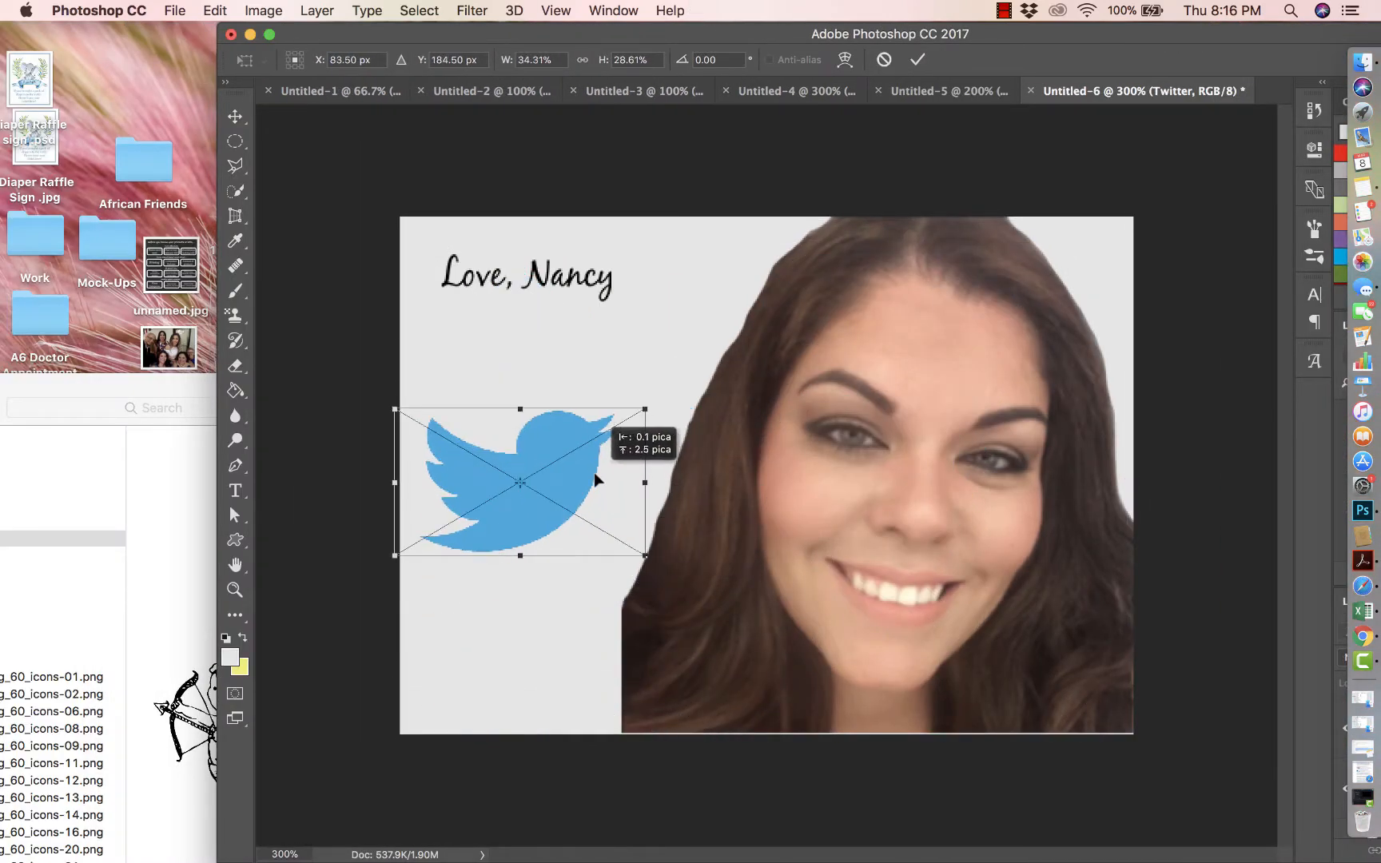
left_click_drag(641, 555, 666, 582)
left_click_drag(625, 493, 614, 425)
left_click(917, 59)
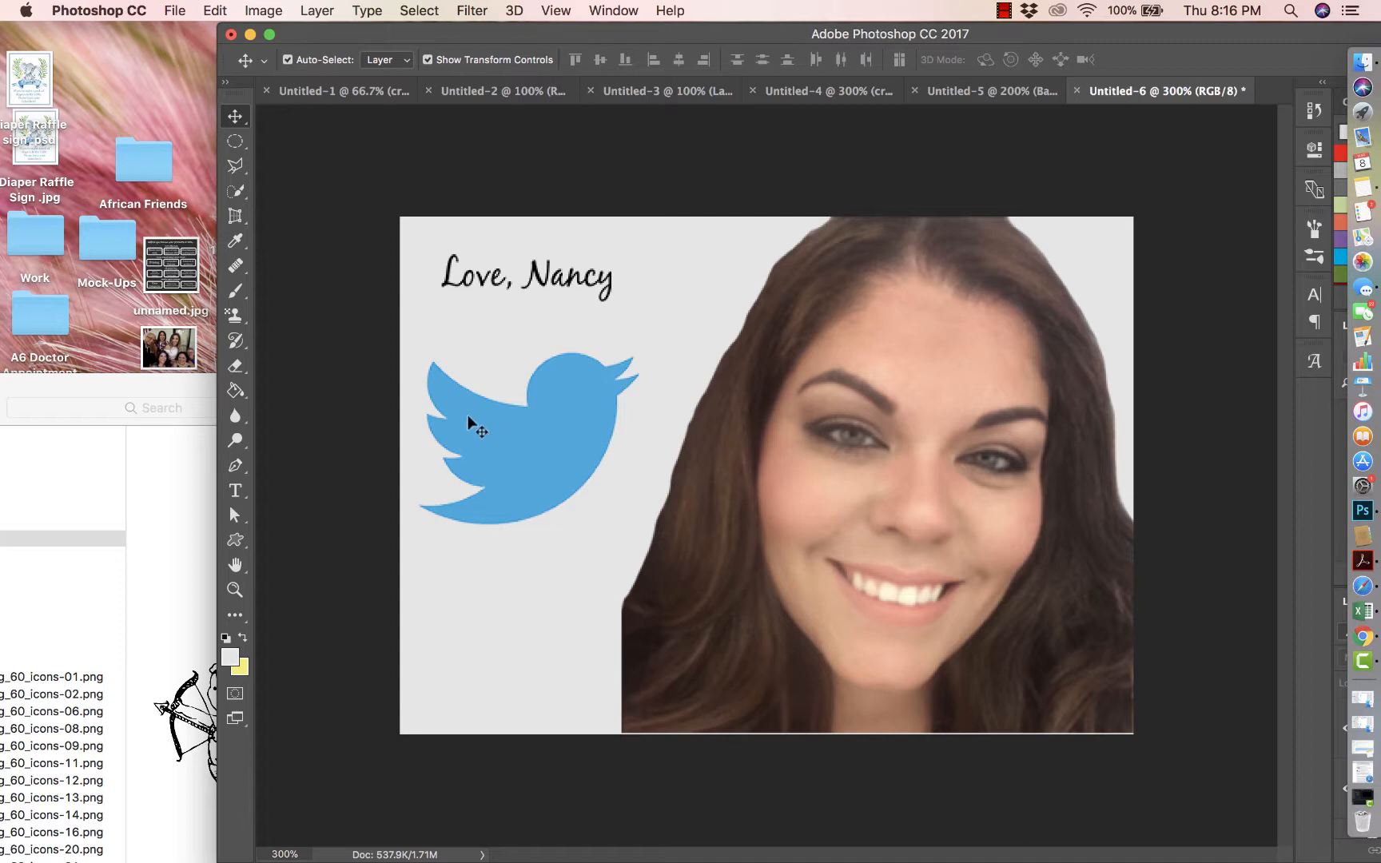
left_click_drag(518, 416, 519, 461)
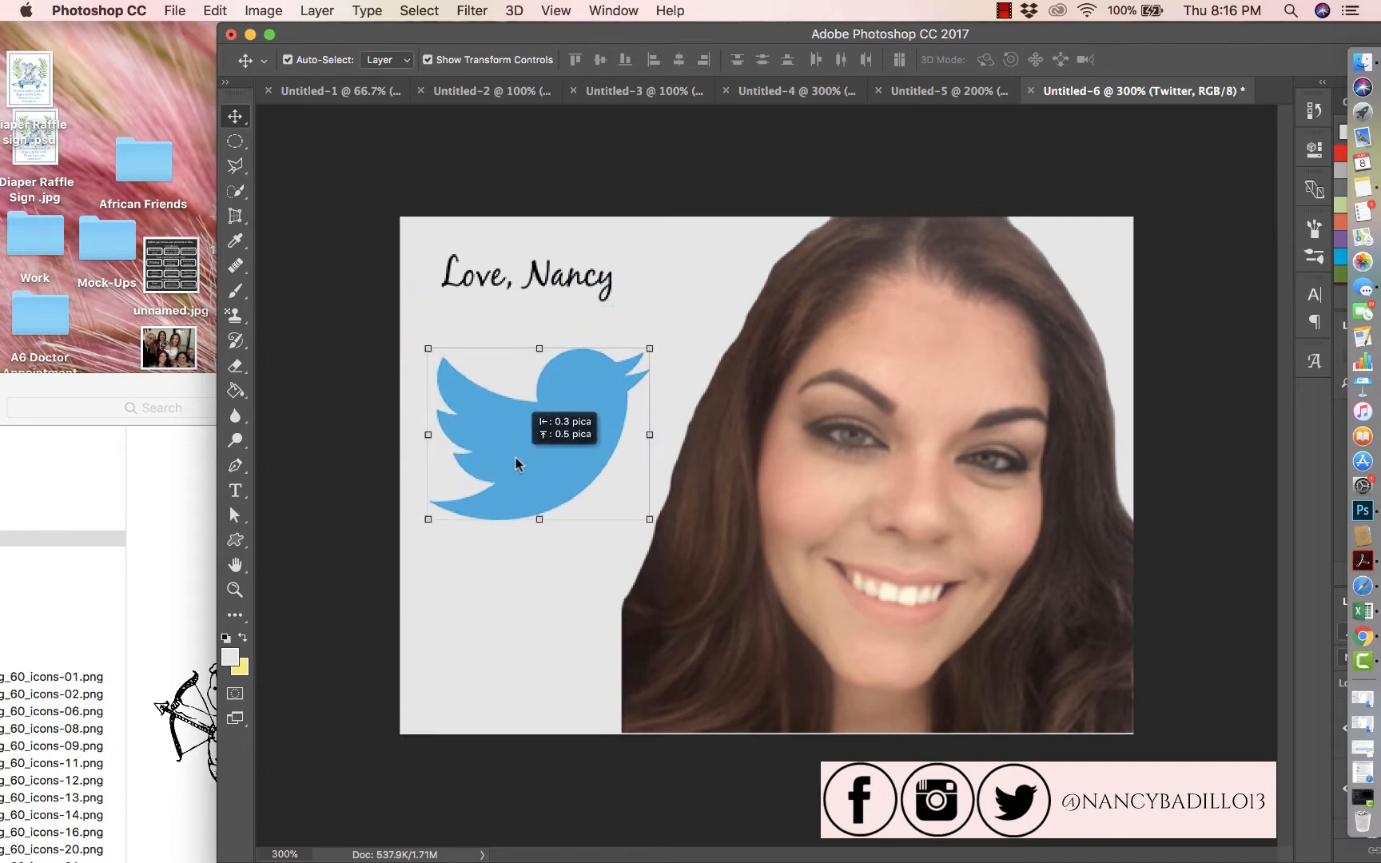
mouse_move(564, 292)
left_mouse_down()
mouse_move(578, 301)
mouse_move(569, 293)
left_mouse_up()
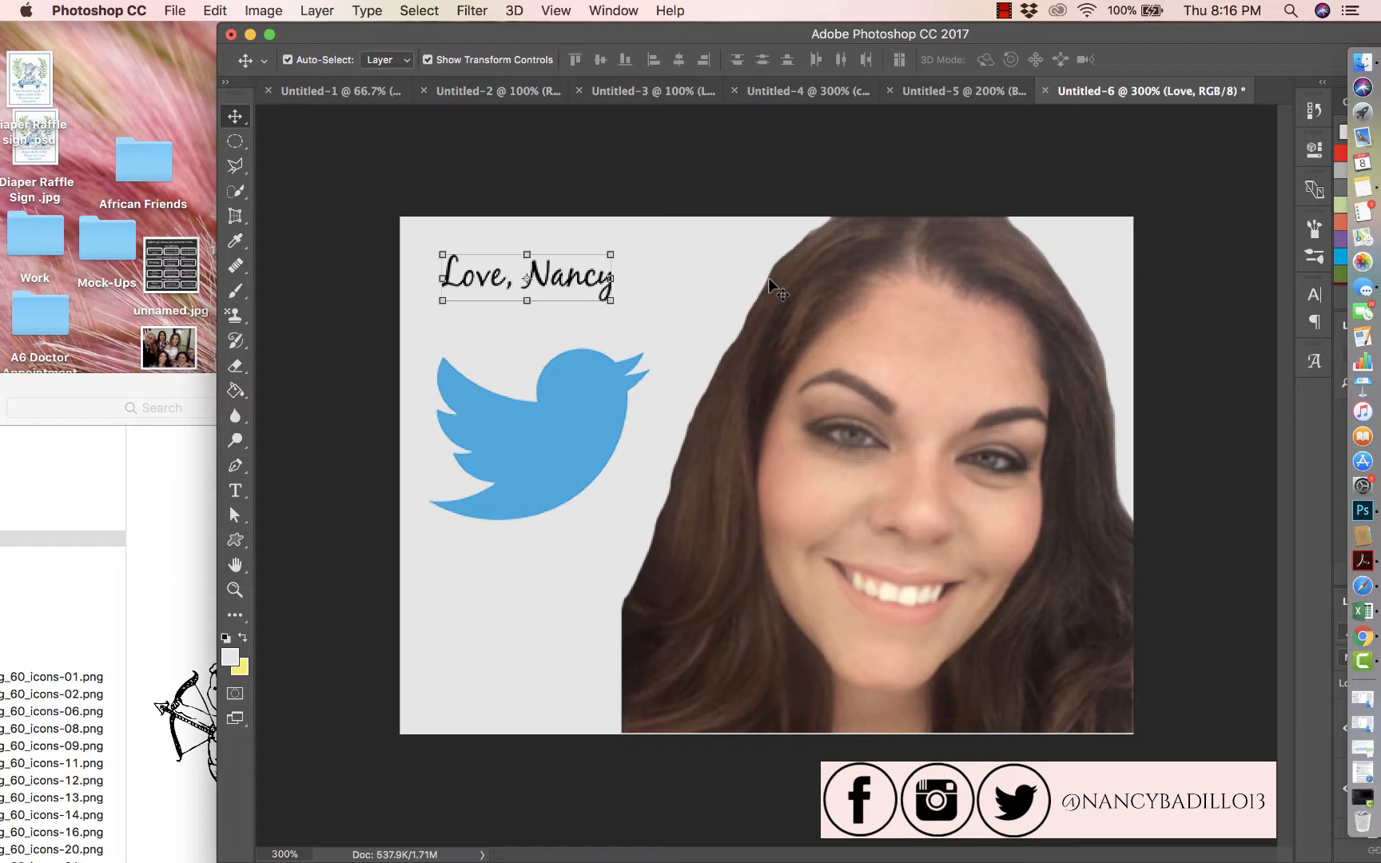
Review the open signature, portrait and Twitter icon documents, ending on the Twitter icon in Untitled-3.
left_click(947, 90)
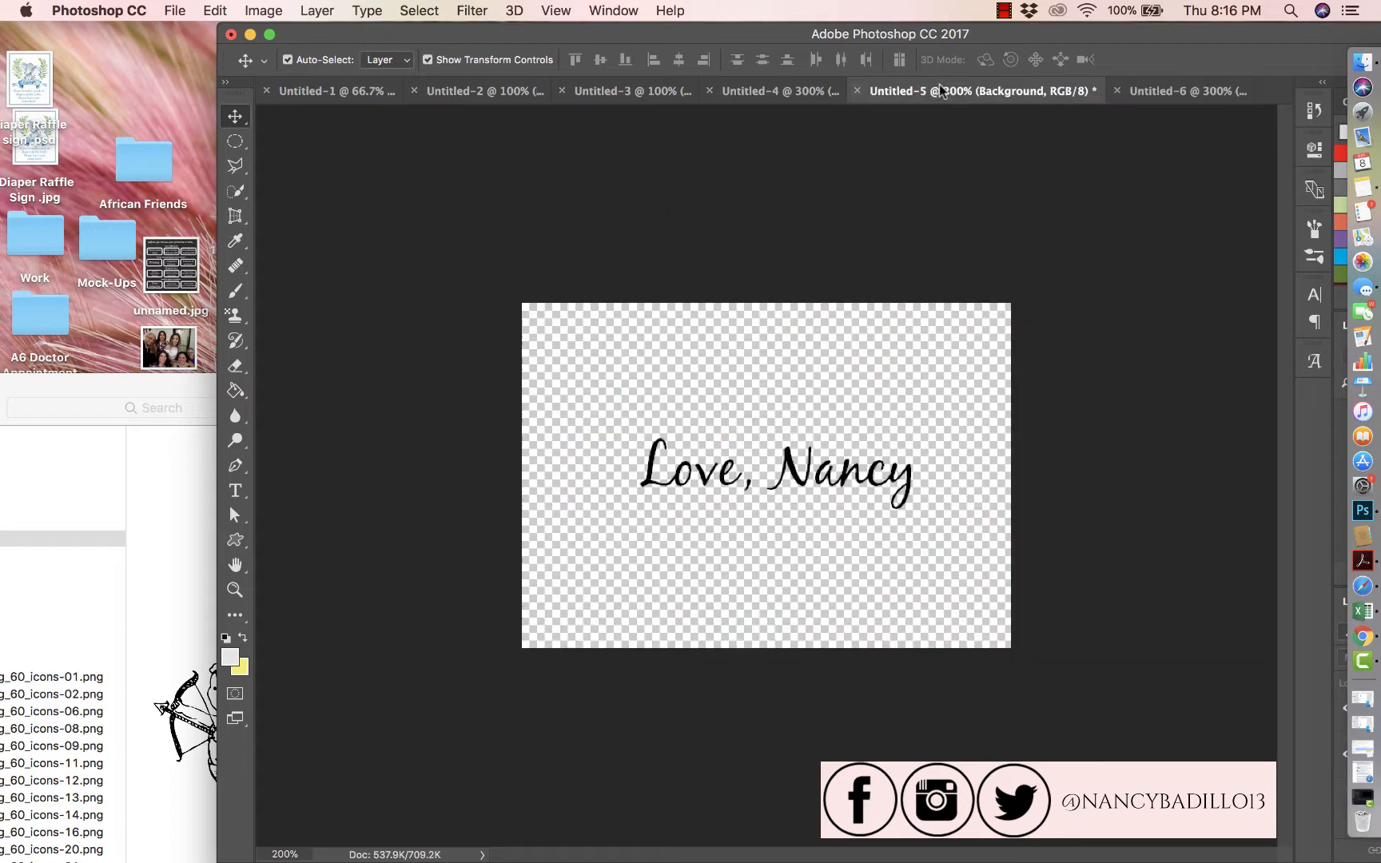
left_click(790, 92)
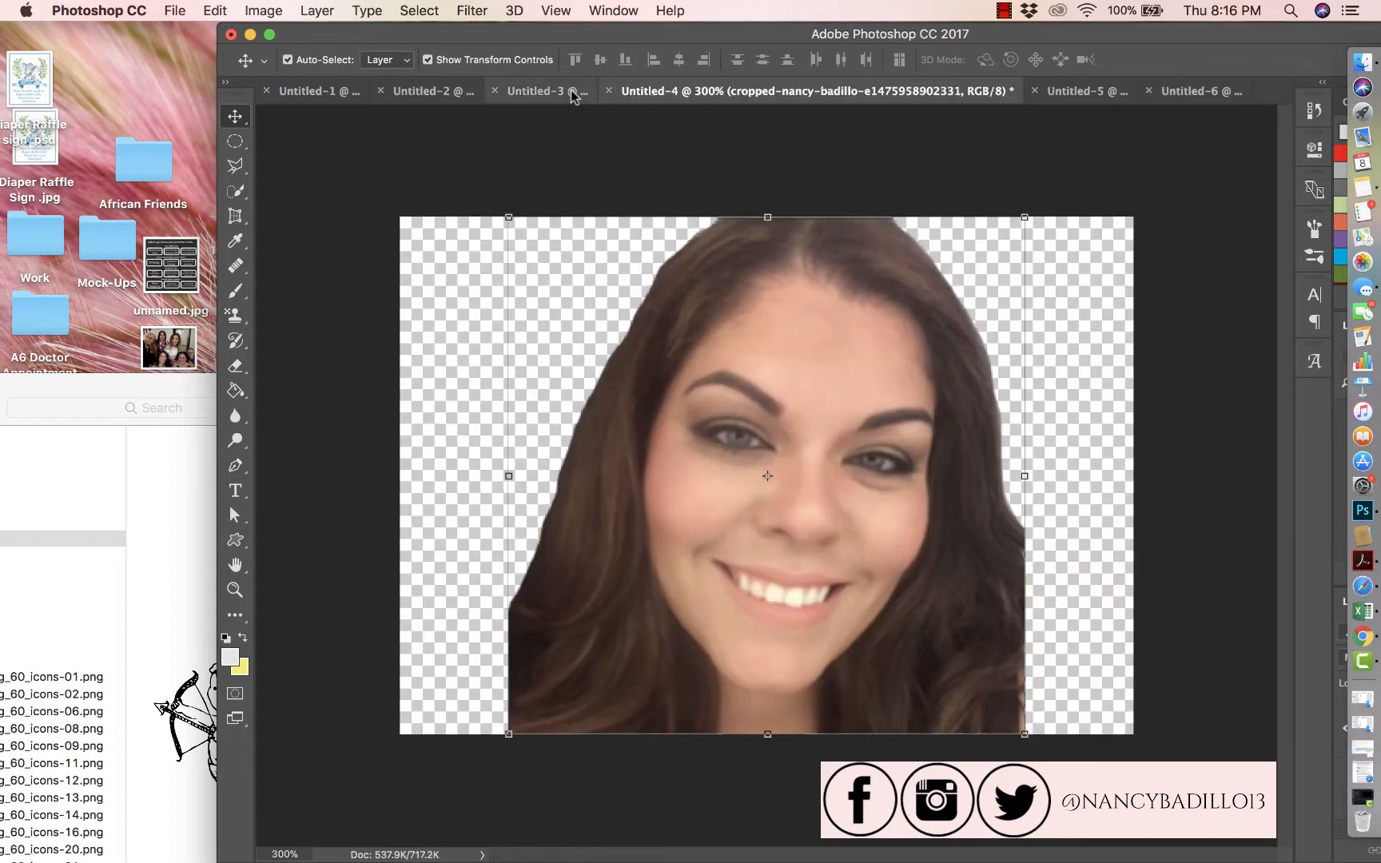
left_click(534, 97)
left_click(481, 93)
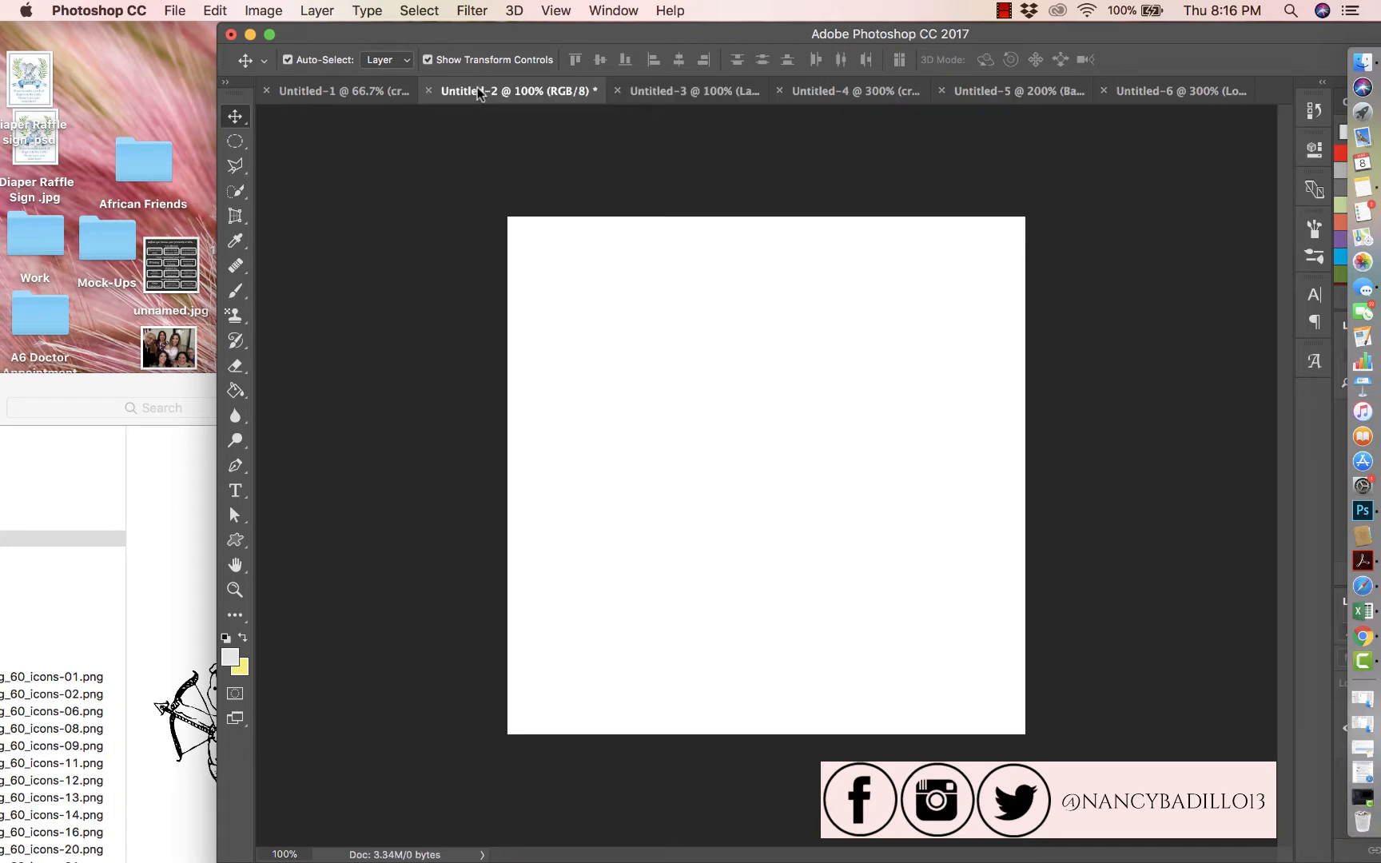
left_click(691, 92)
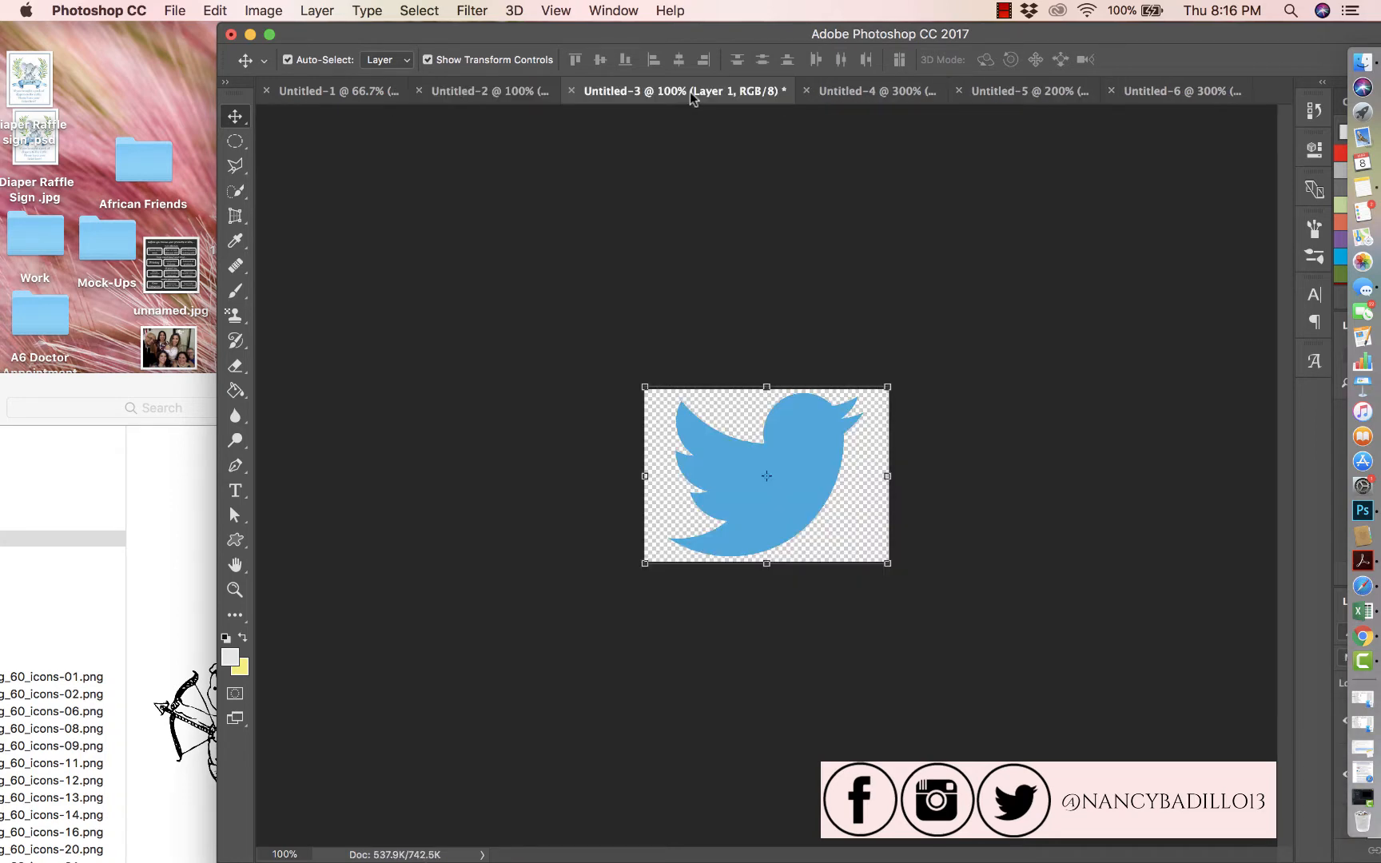
left_click_drag(1003, 33, 804, 35)
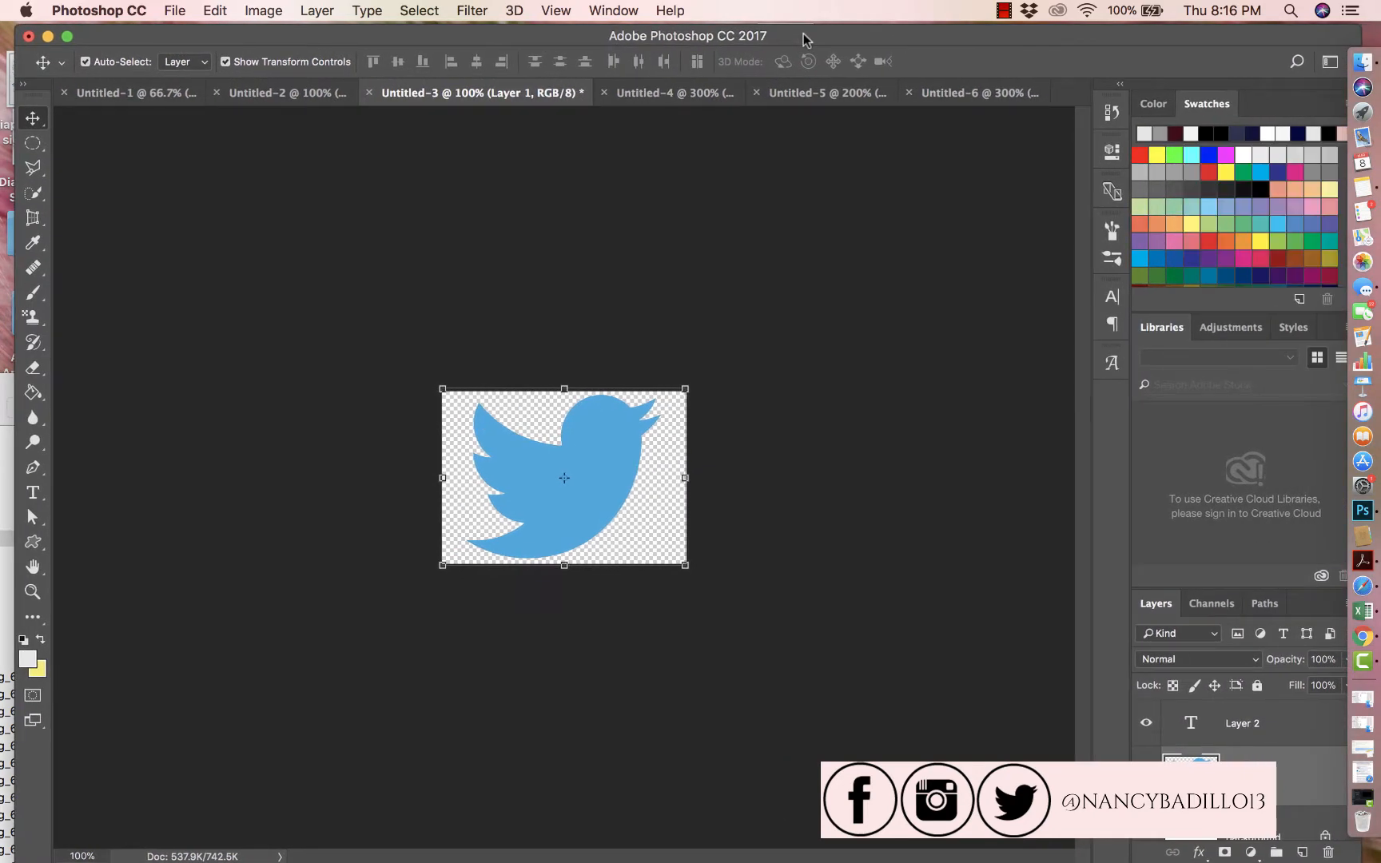